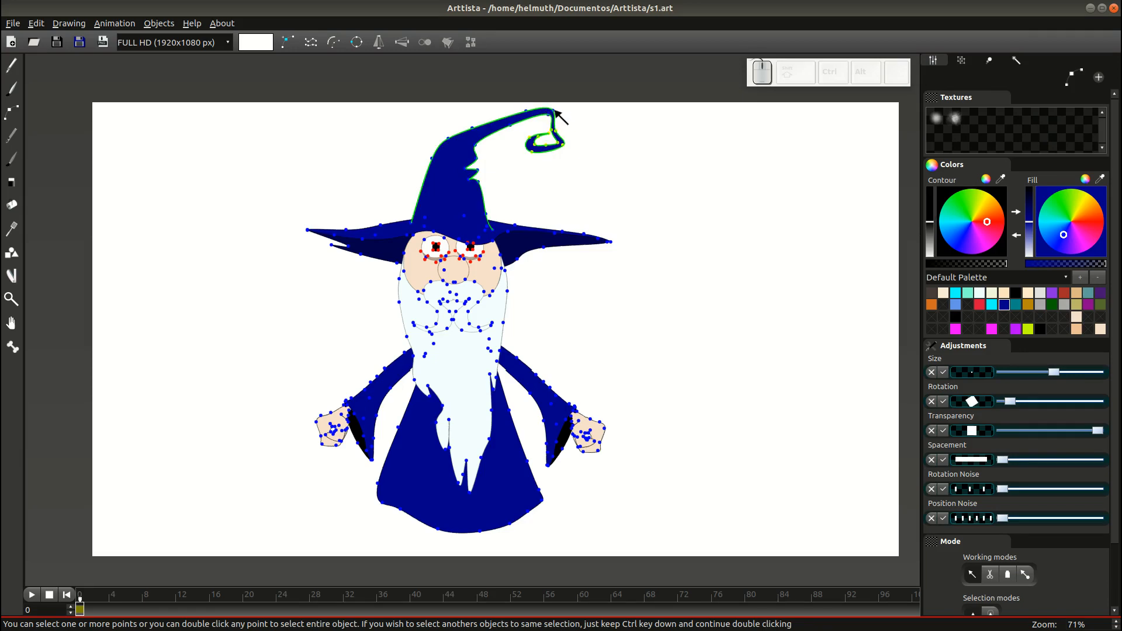
Adjust the points at the wizard's hat tip and save the drawing.
left_click(545, 115)
key("Tab")
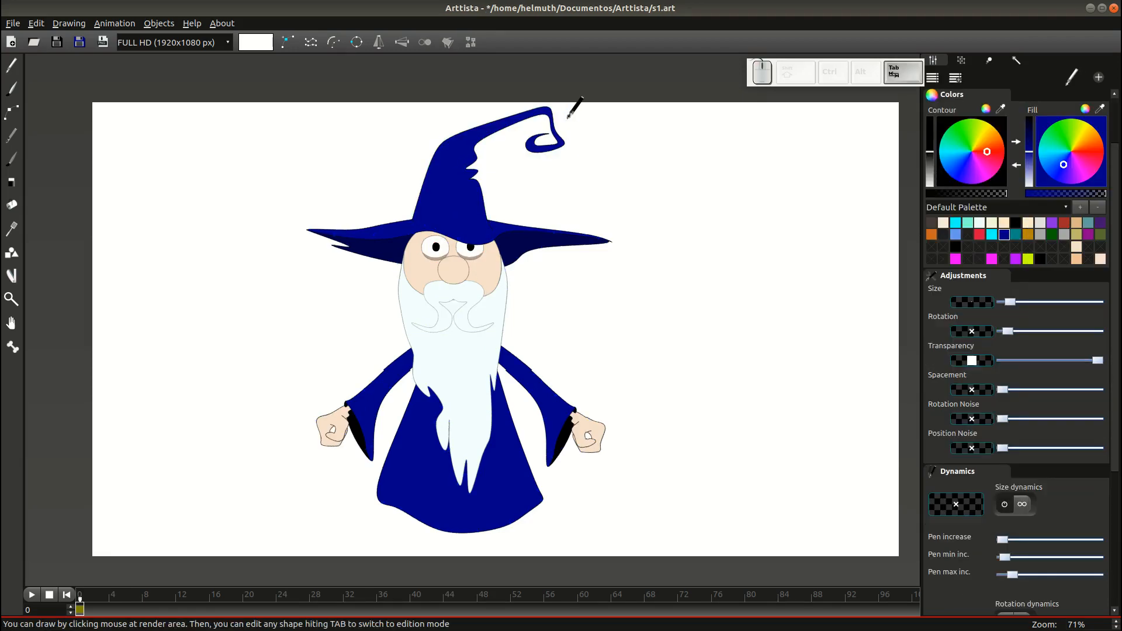
key("Tab")
left_click(558, 132)
left_click(553, 131)
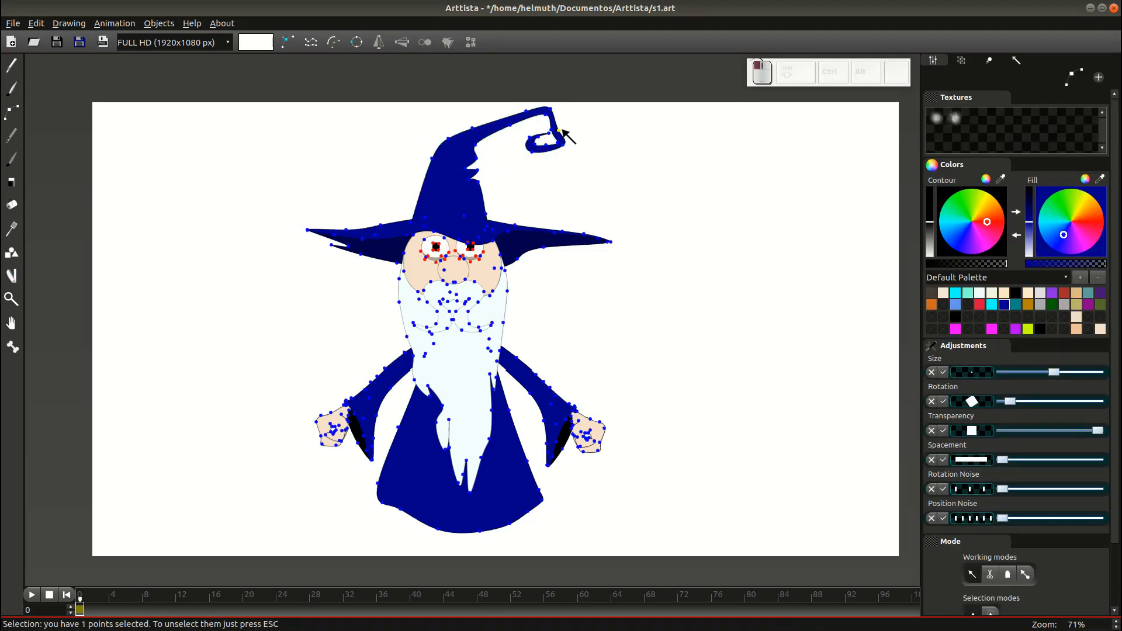
key("Tab")
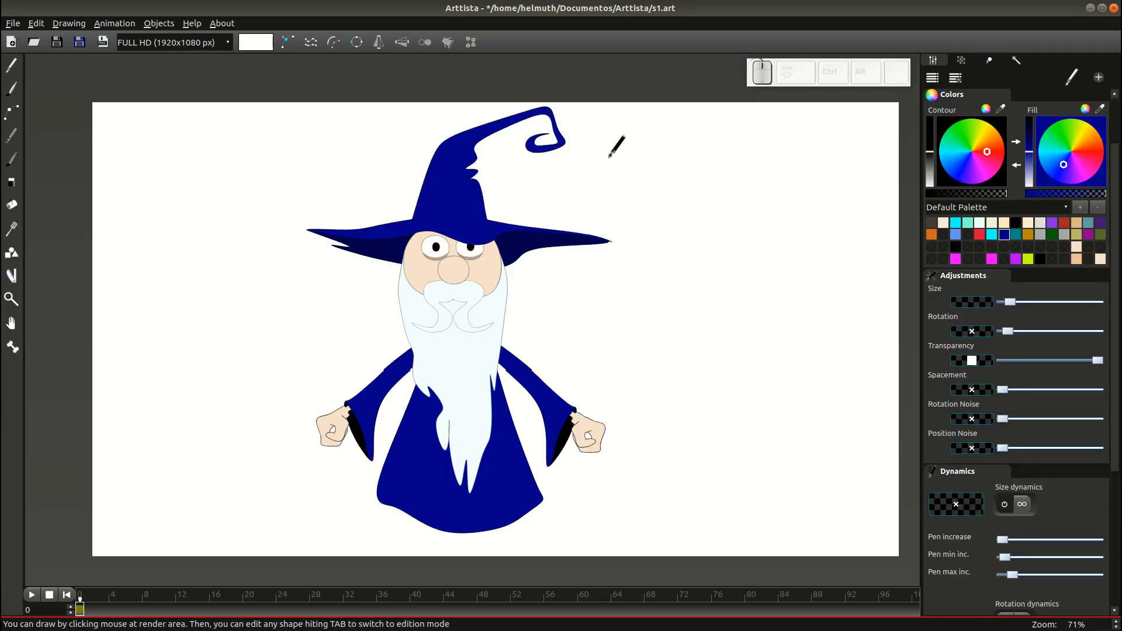
key("ctrl+s")
Nudge a point on the beard's left edge slightly upward and save s1 again.
scroll(661, 315, "up", 1)
scroll(576, 363, "up", 1)
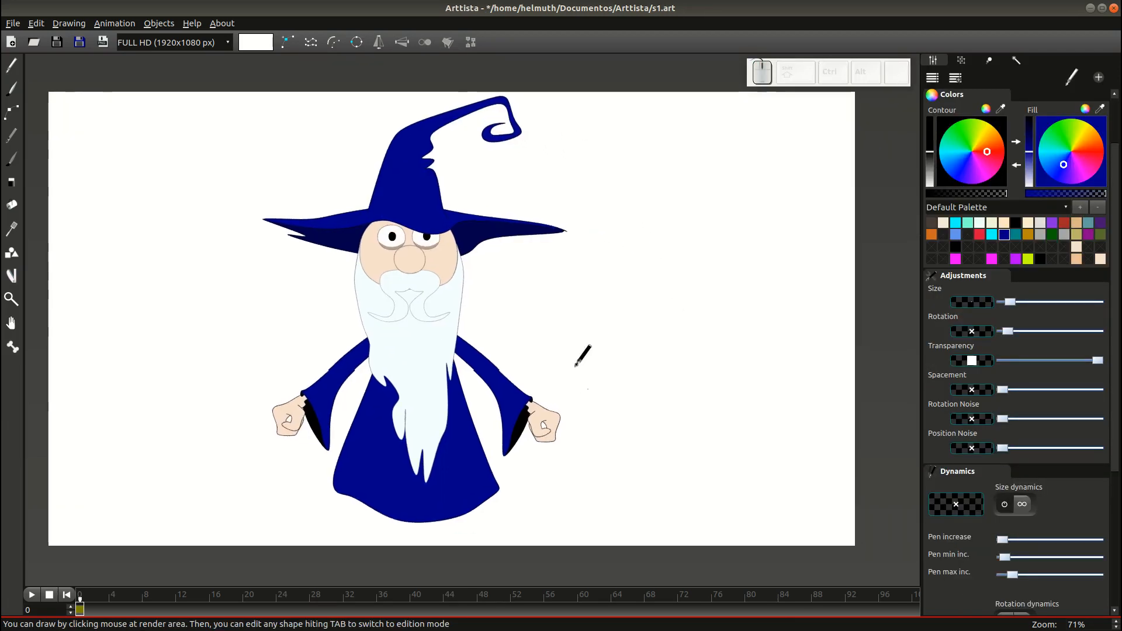
scroll(433, 365, "up", 2)
key("Tab")
mouse_move(258, 239)
left_mouse_down()
mouse_move(262, 260)
mouse_move(256, 227)
left_mouse_up()
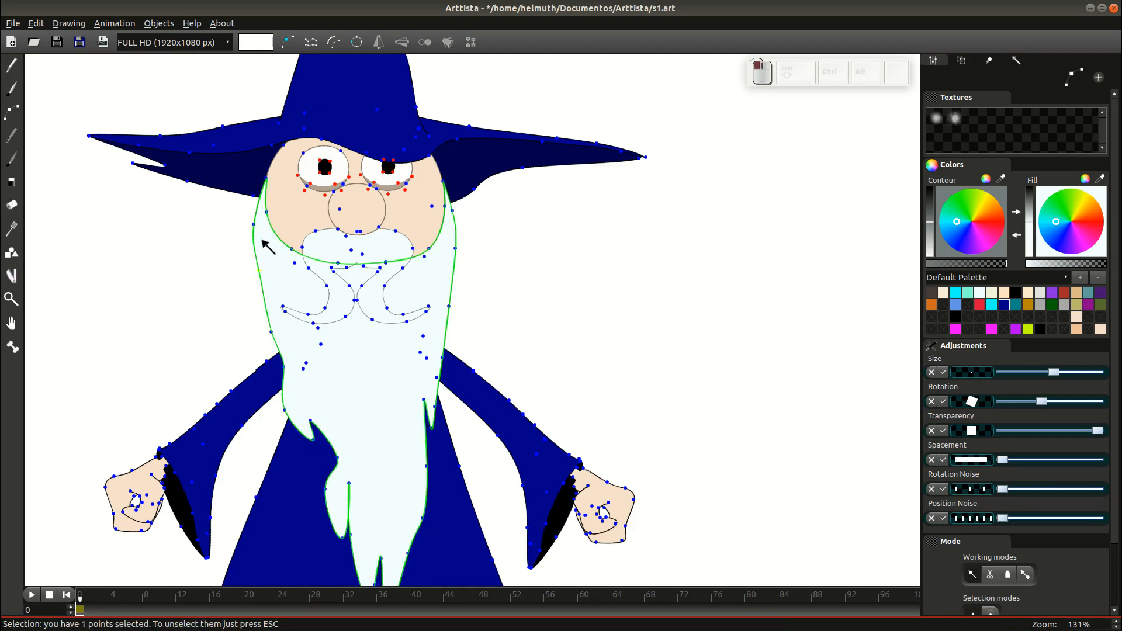
key("Tab")
key("ctrl+s")
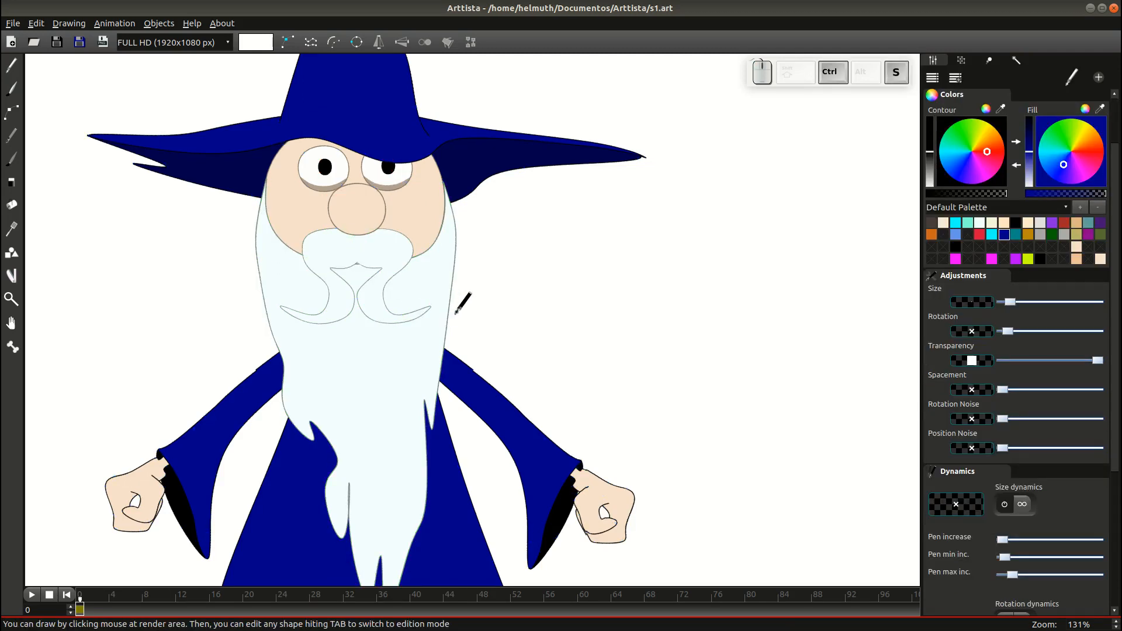
scroll(456, 310, "down", 2)
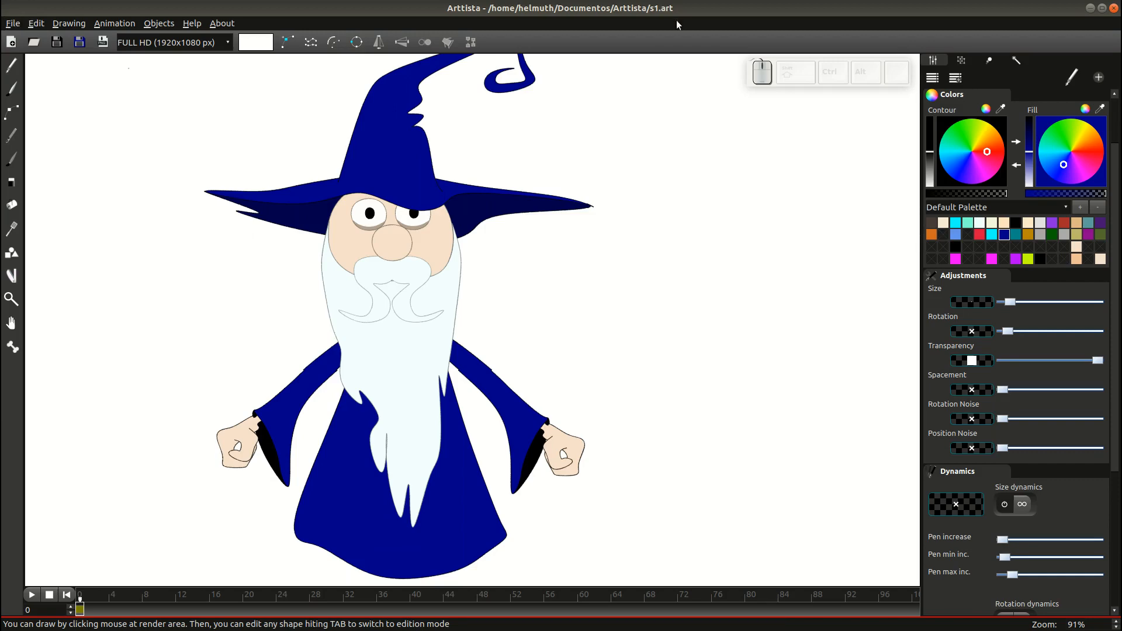
left_click(13, 23)
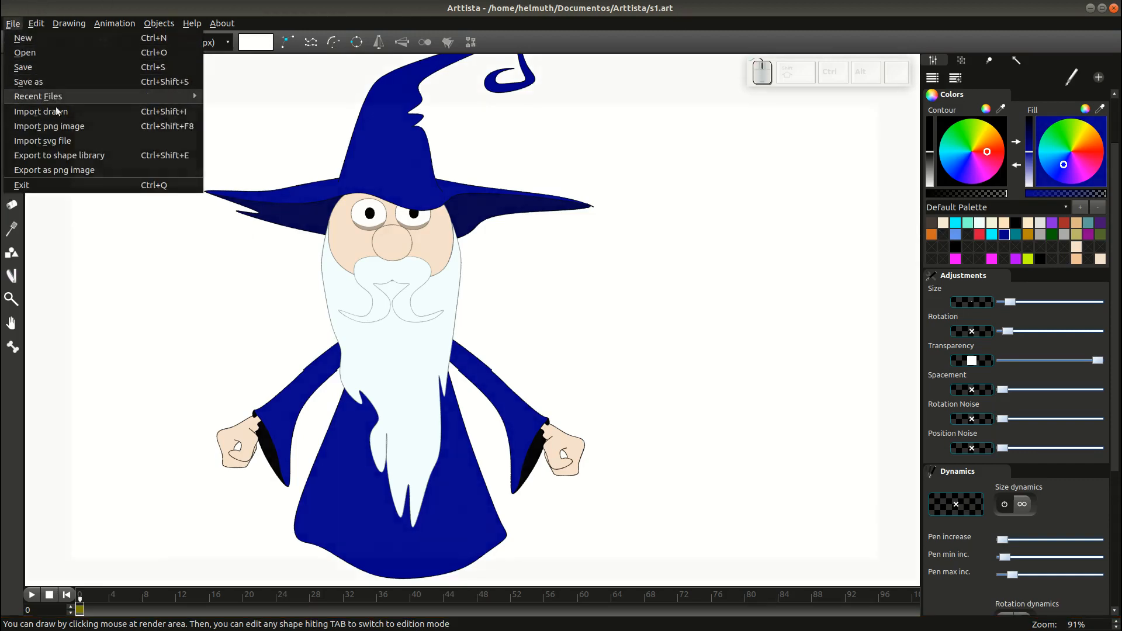
Bring up the Save As dialog for the drawing.
left_click(108, 21)
key("ctrl+shift+s")
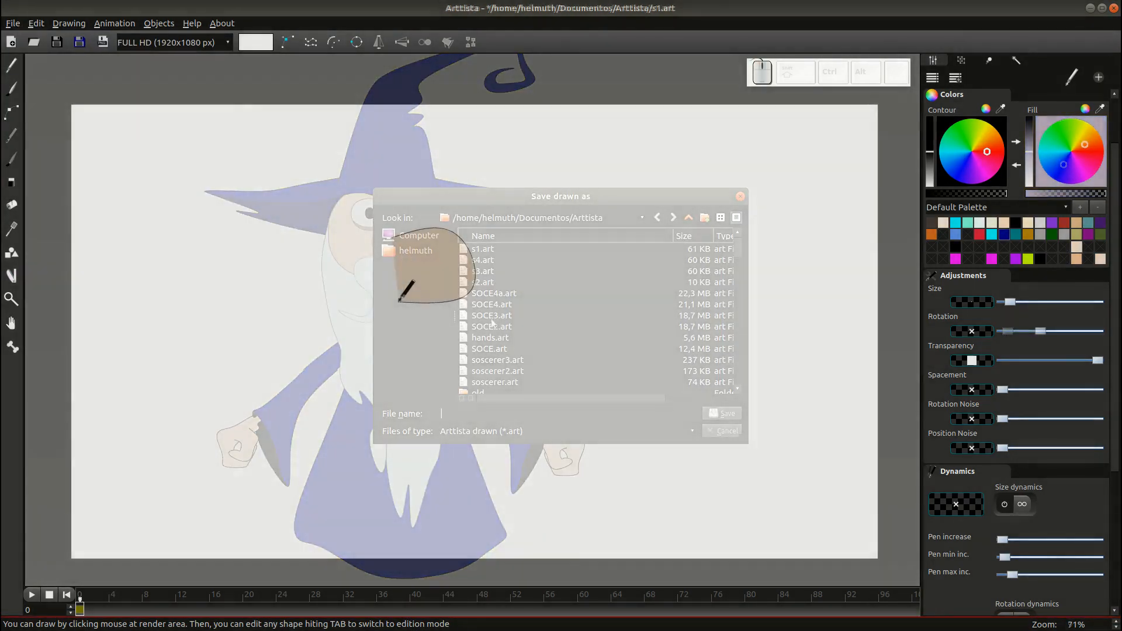
type("s")
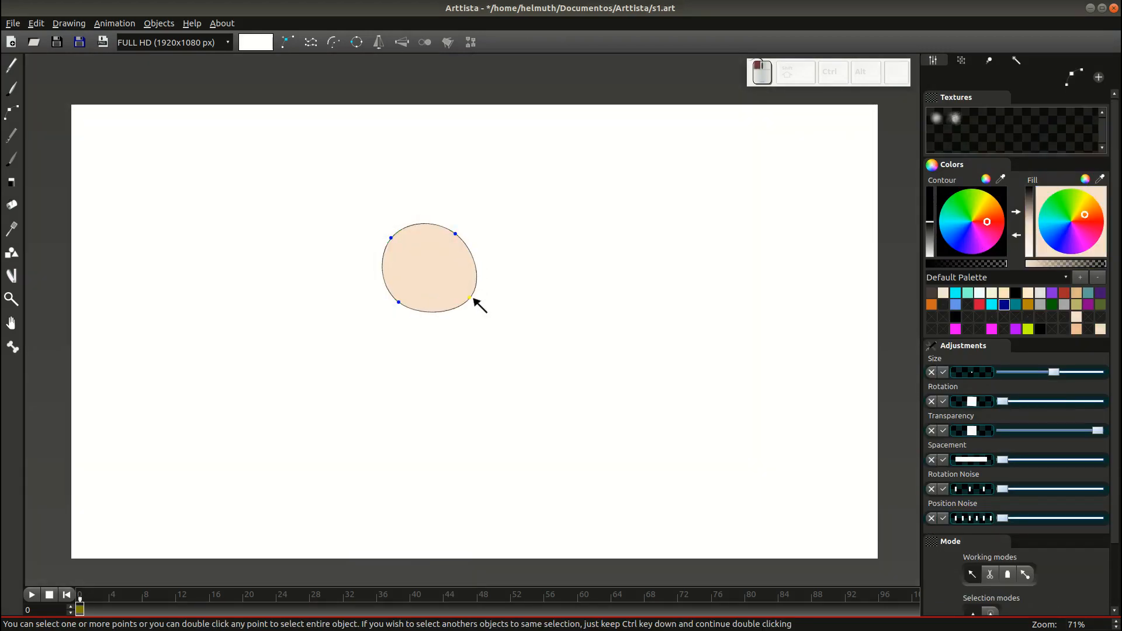
Copy the peach head ellipse and scale the pasted copy into a smaller inner circle.
left_click(464, 235)
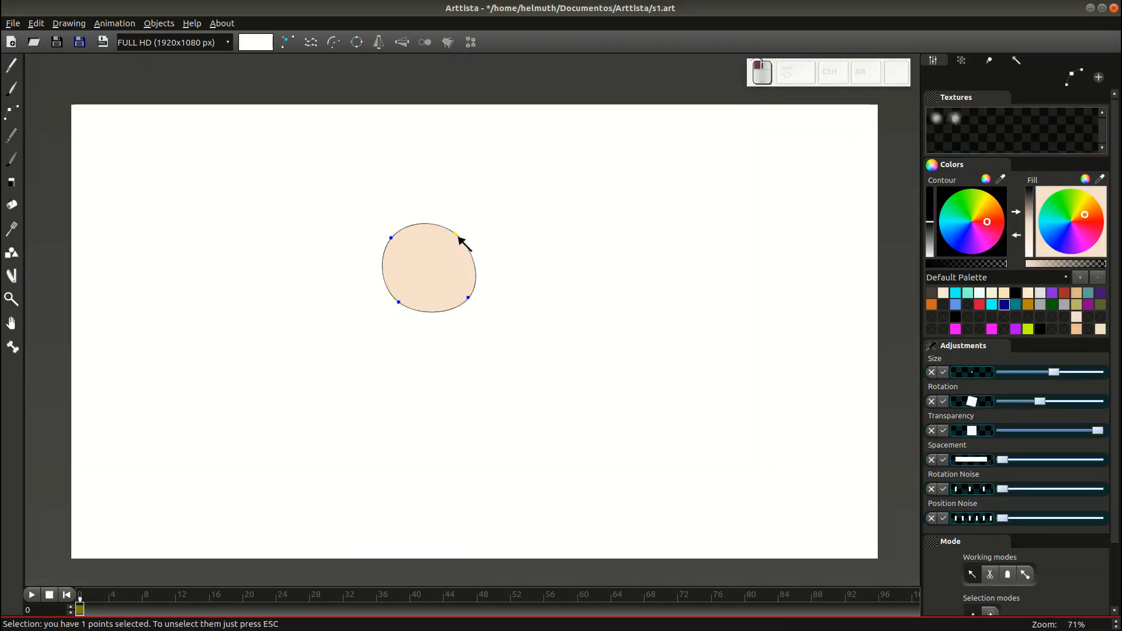
scroll(477, 301, "up", 5)
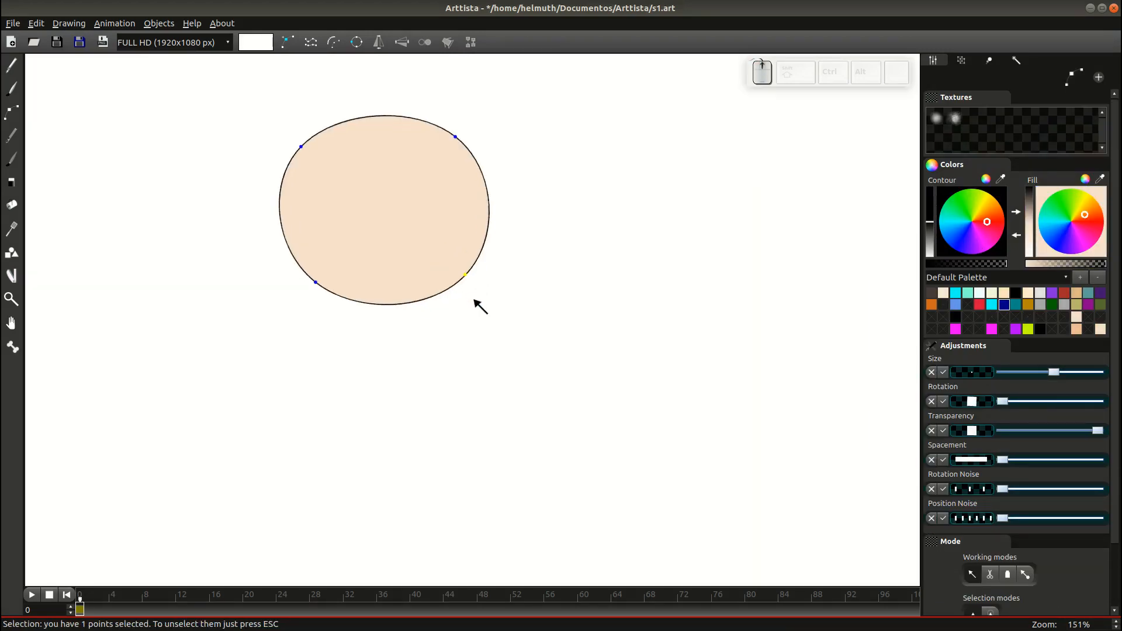
double_click(488, 335)
key("ctrl+c")
key("ctrl+v")
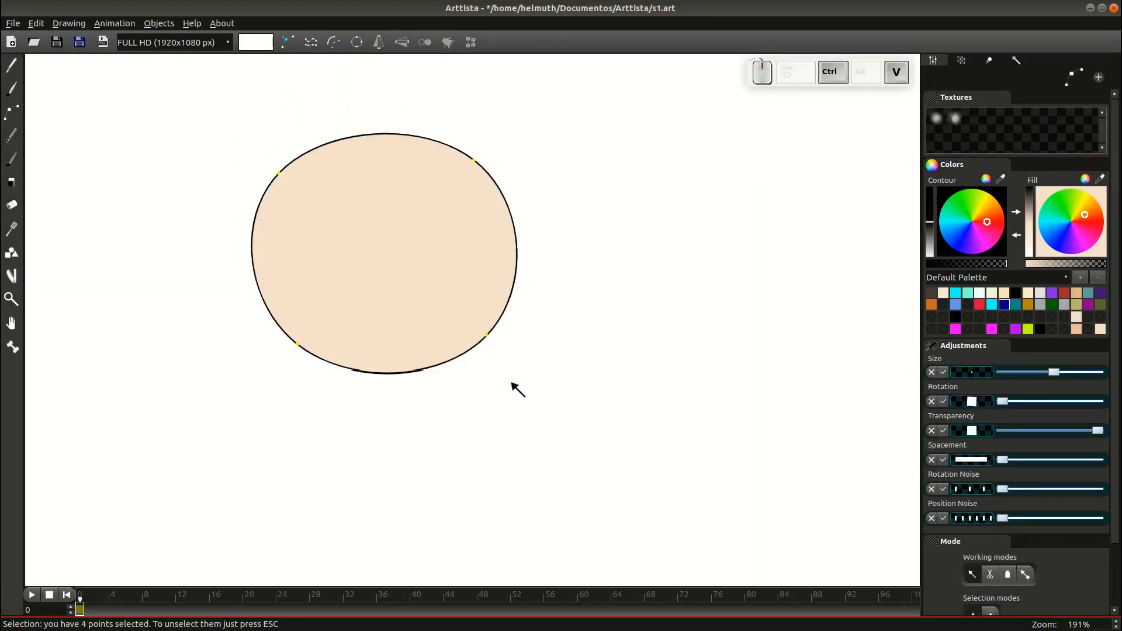
key("ctrl+s")
left_click(335, 218)
key("g")
left_click(340, 222)
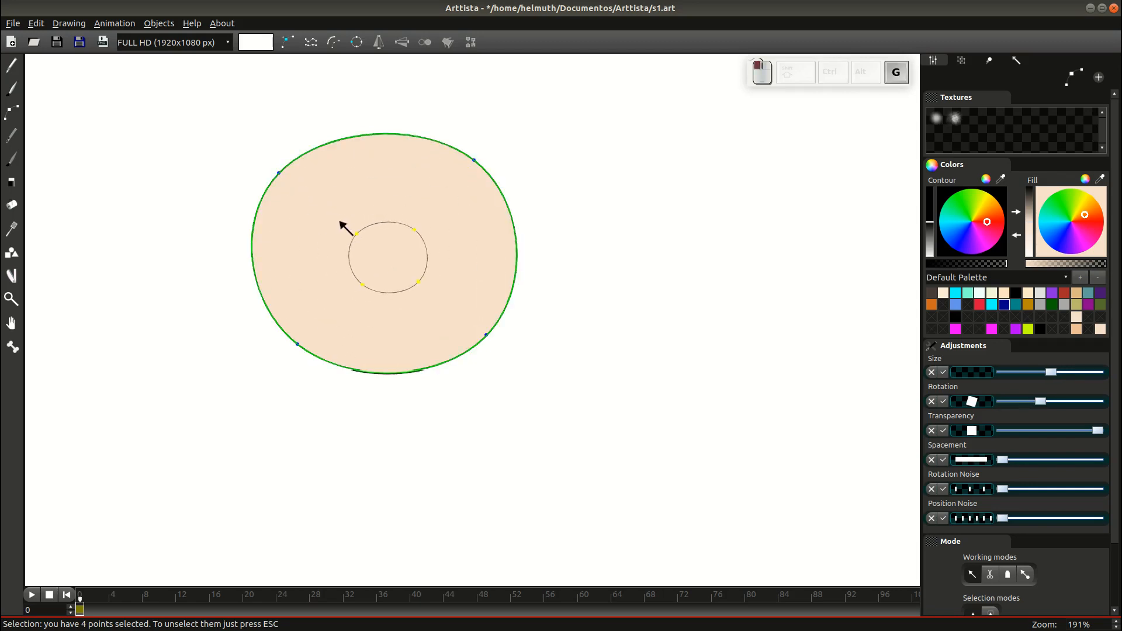
key("KP_Add")
key("KP_Add")
key("KP_Add")
key("Tab")
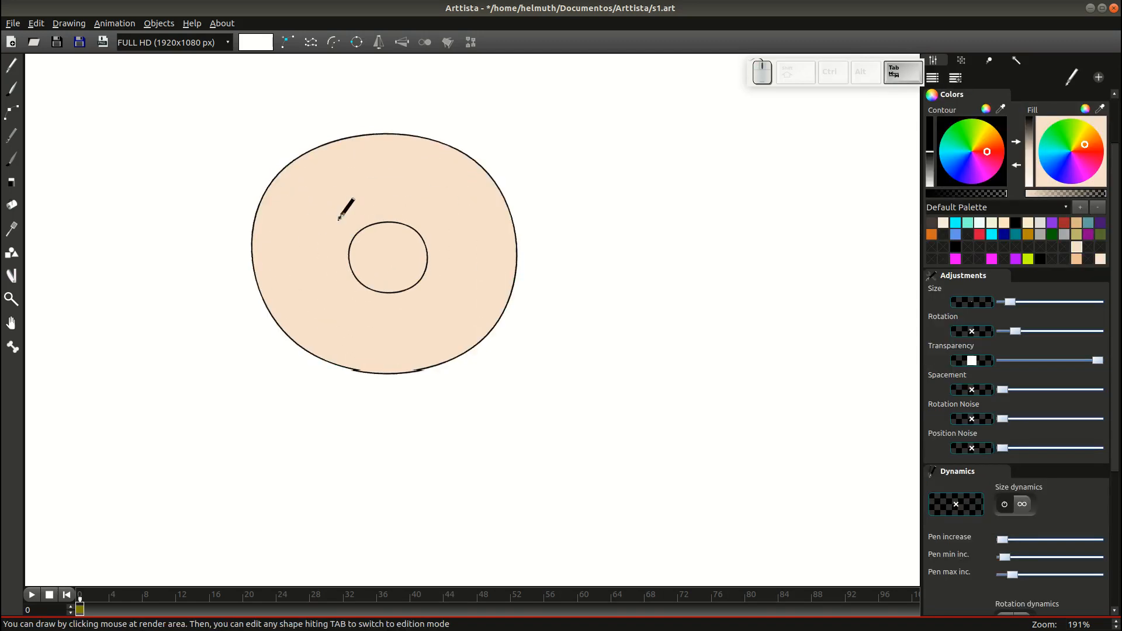
key("Tab")
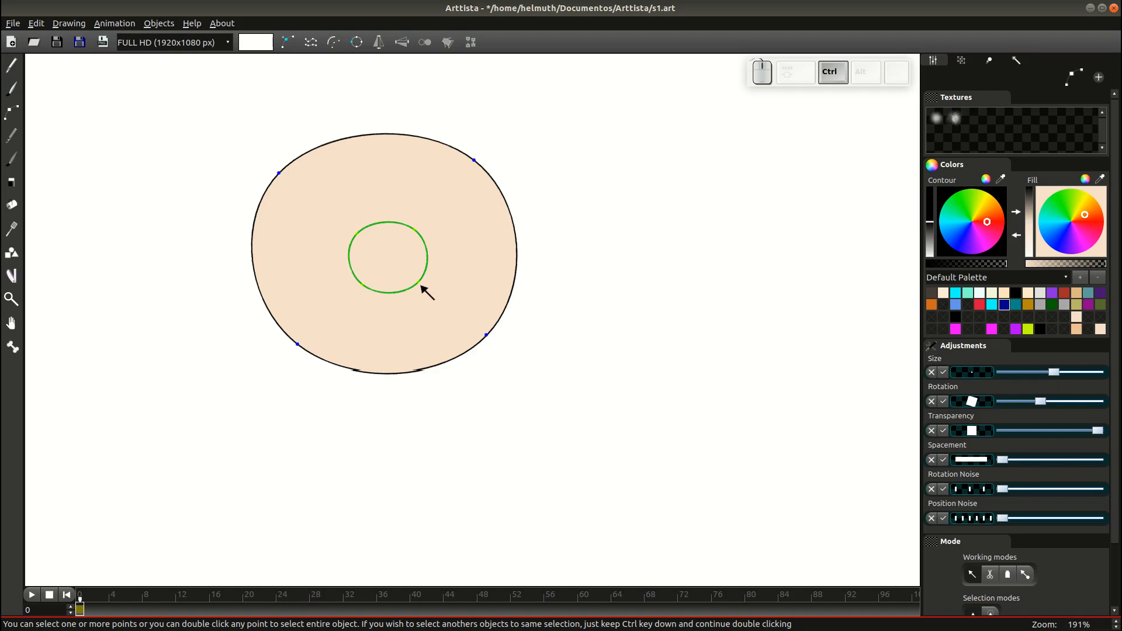
key("ctrl+s")
left_click(425, 290)
Duplicate the inner circle, place it overlapping at the upper left, and fill it white.
key("ctrl+c")
key("ctrl+g")
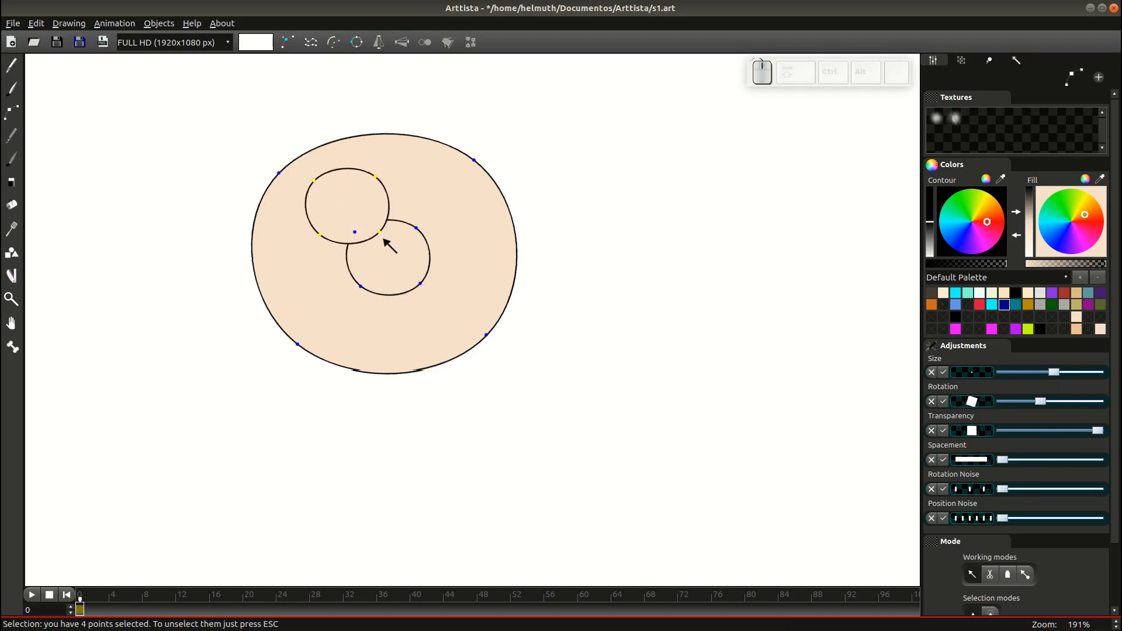
left_click(386, 229)
key("s")
left_click(380, 249)
key("s")
left_click(393, 258)
key("g")
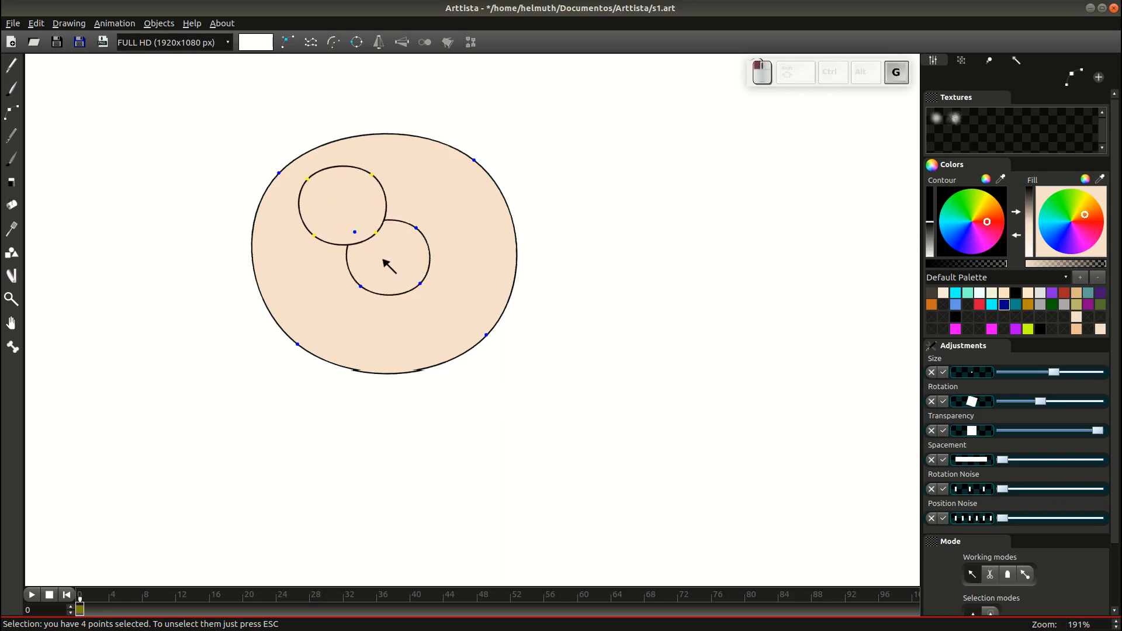
left_click(381, 259)
left_click_drag(1030, 244, 1031, 272)
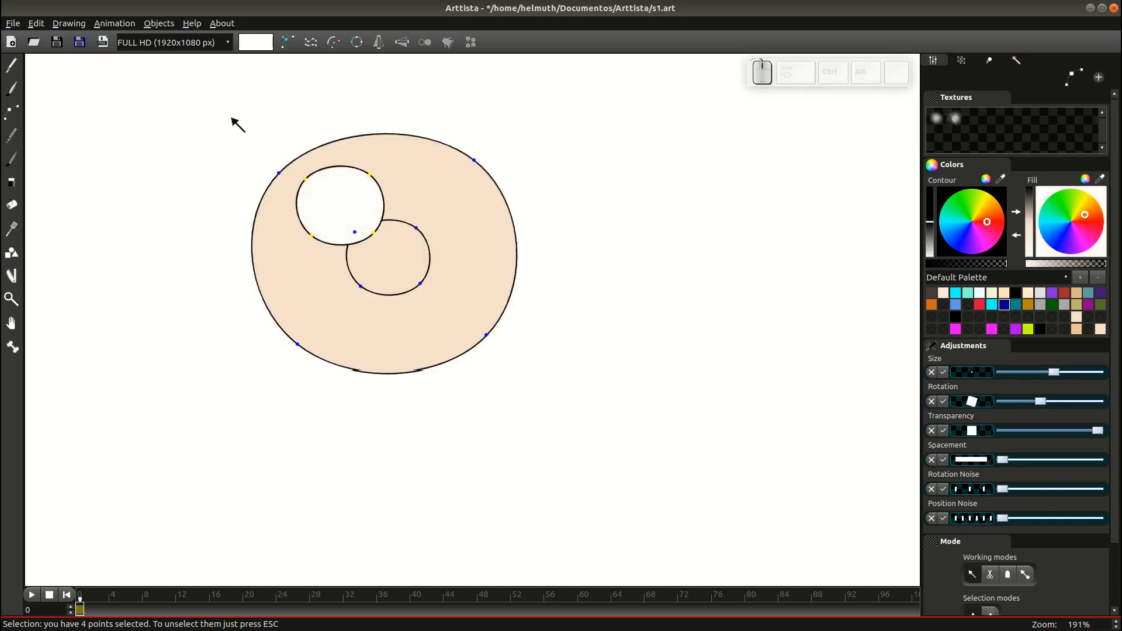
left_click(11, 159)
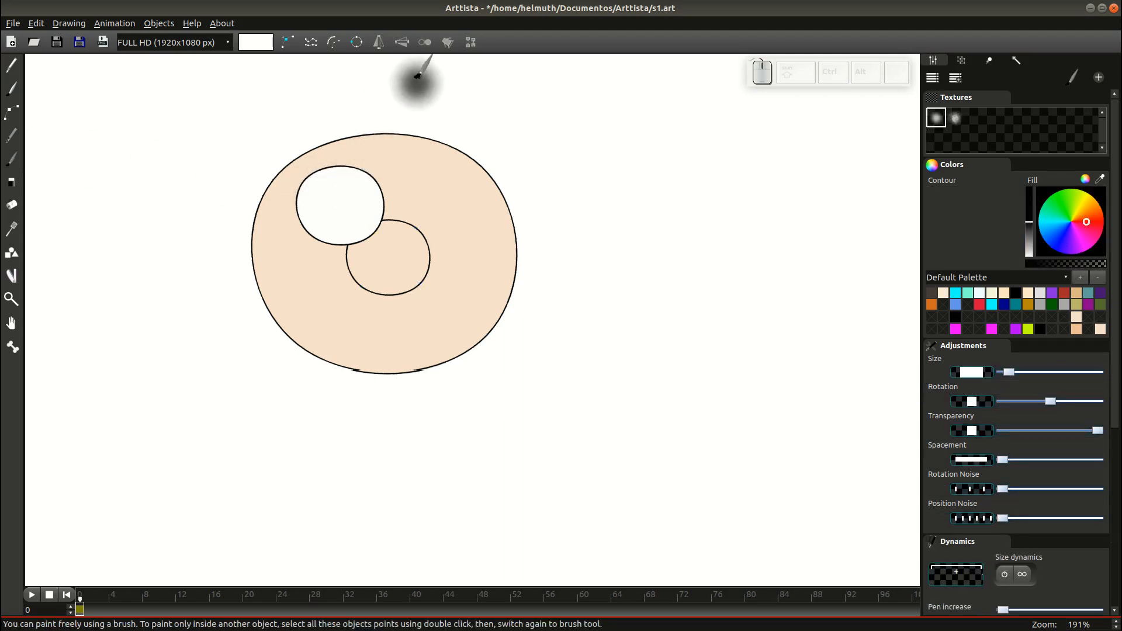
Paint two small black dots in the eye with a smaller brush, then delete them.
scroll(351, 164, "up", 3)
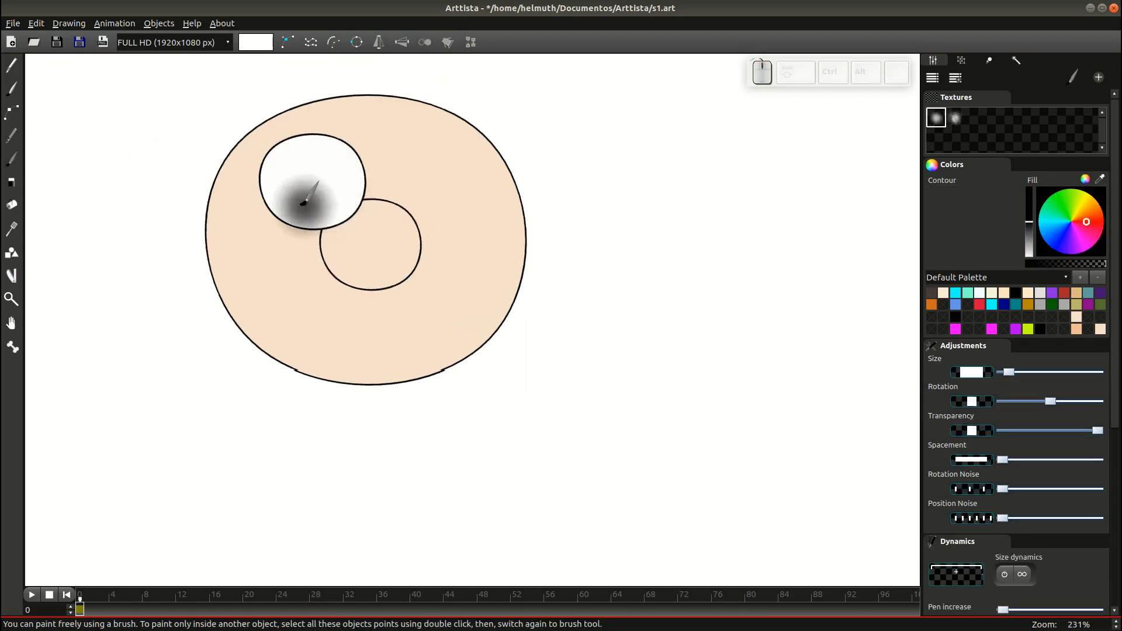
key("KP_Subtract")
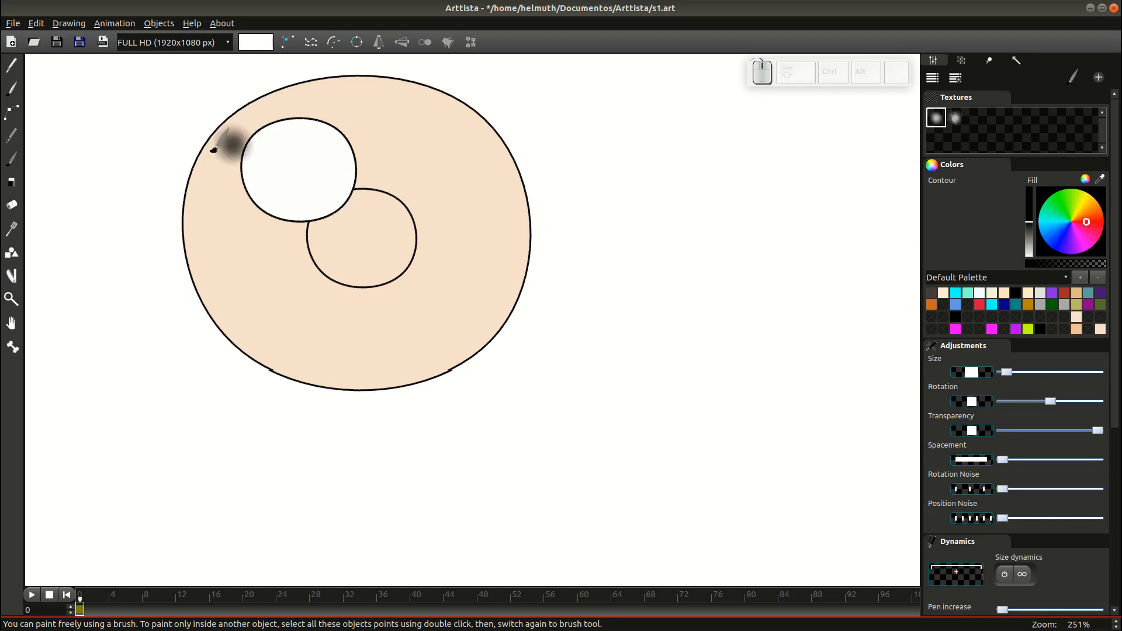
key("KP_Subtract")
left_click(284, 152)
left_click(318, 156)
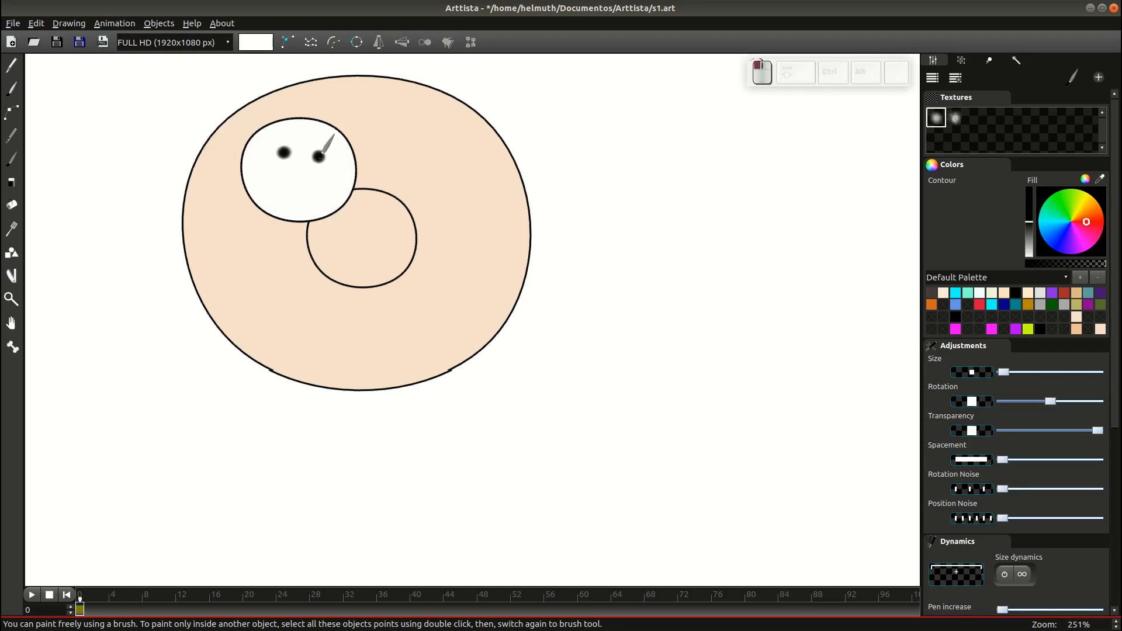
double_click(315, 180)
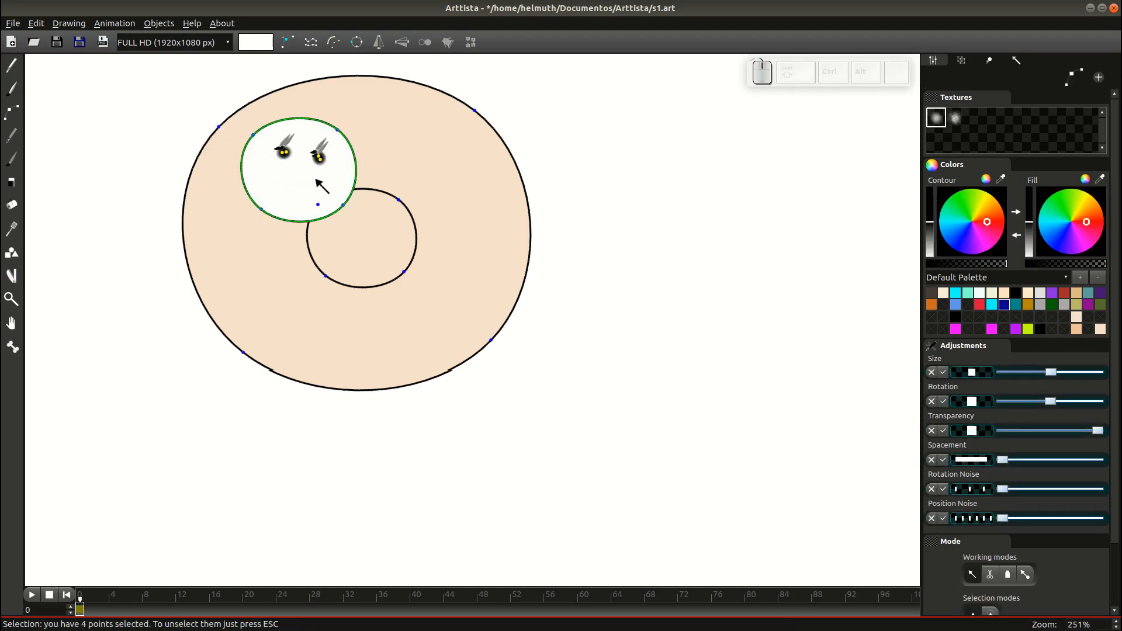
key("Delete")
key("Tab")
key("Tab")
double_click(338, 130)
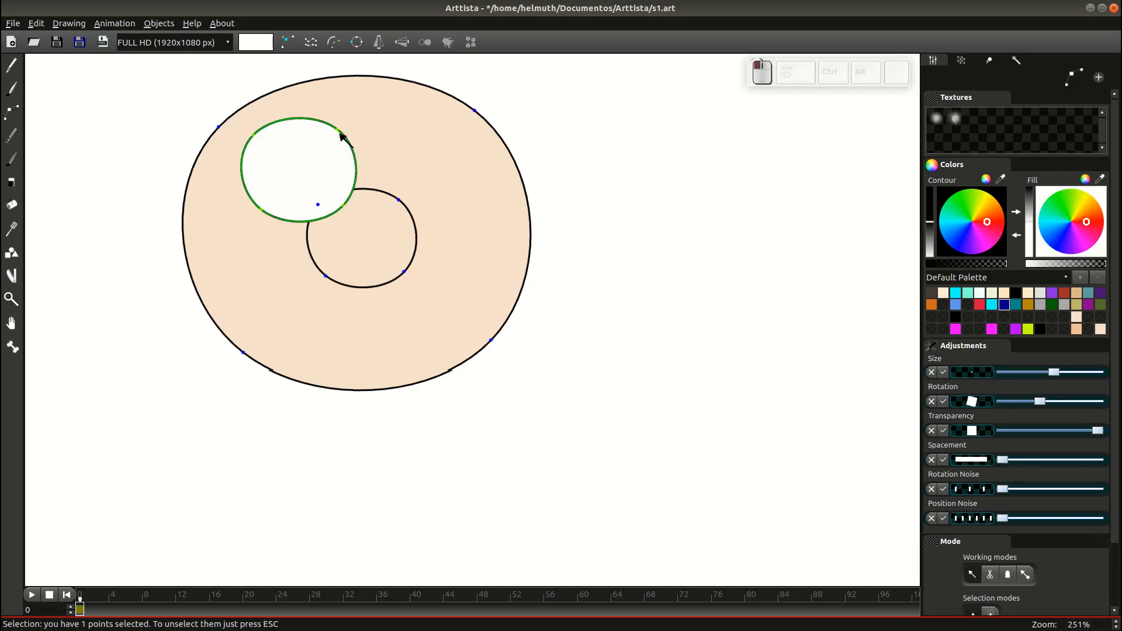
Brush an O-shaped stroke inside the eye and turn it into a solid black pupil.
left_click(19, 92)
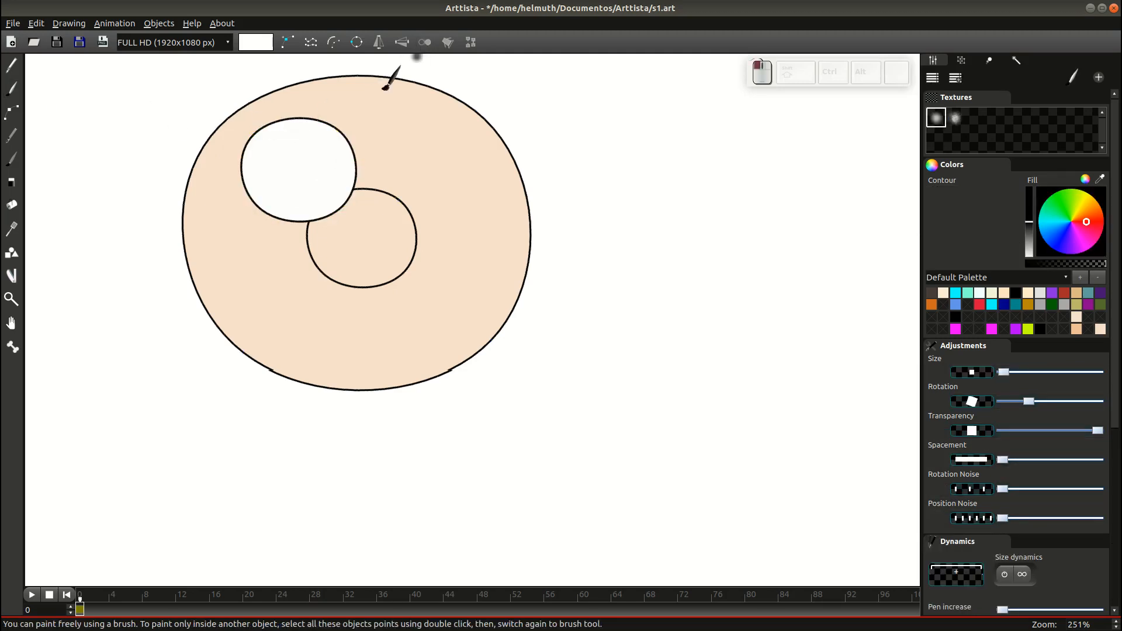
mouse_move(270, 149)
left_mouse_down()
mouse_move(306, 146)
mouse_move(313, 165)
mouse_move(313, 183)
mouse_move(278, 187)
left_mouse_up()
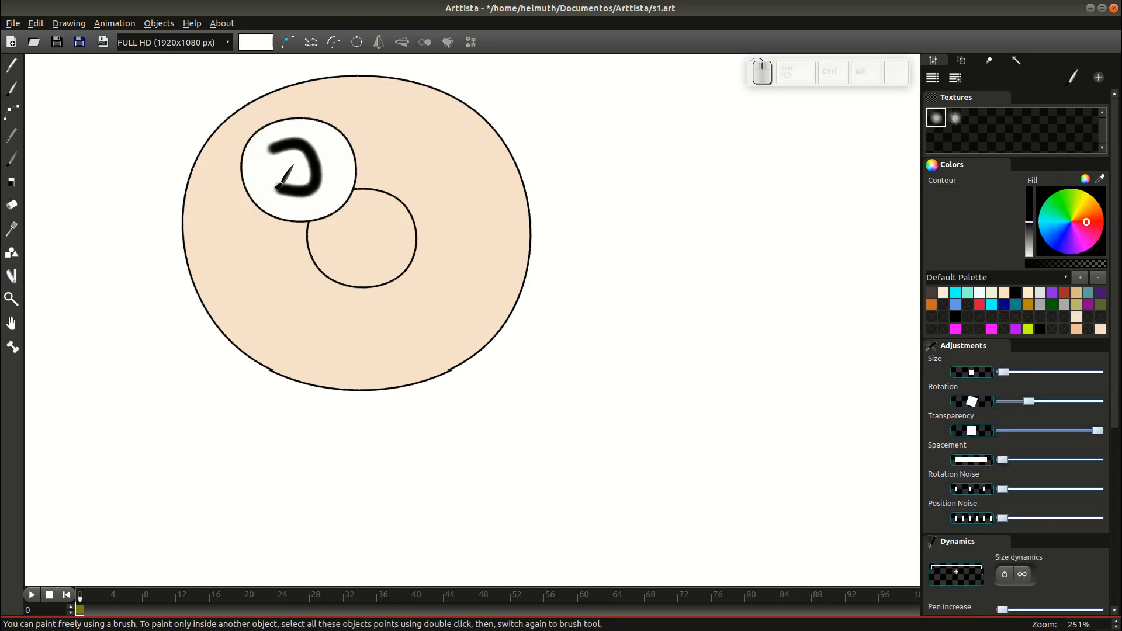
left_click(280, 187)
left_click(273, 149)
key("Tab")
double_click(319, 185)
key("g")
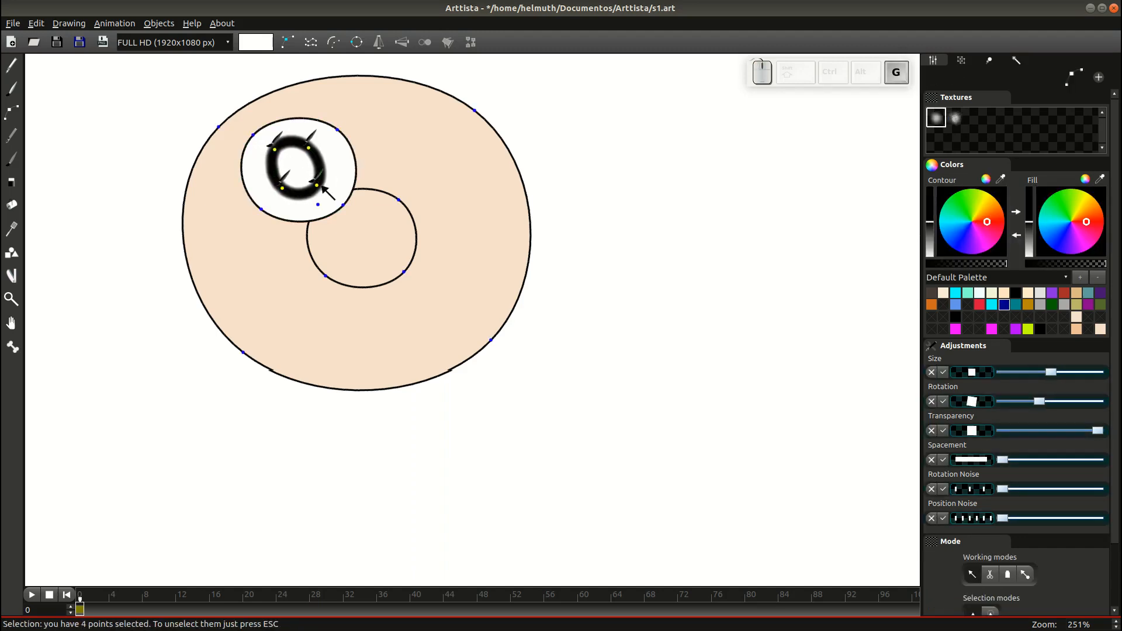
left_click(322, 187)
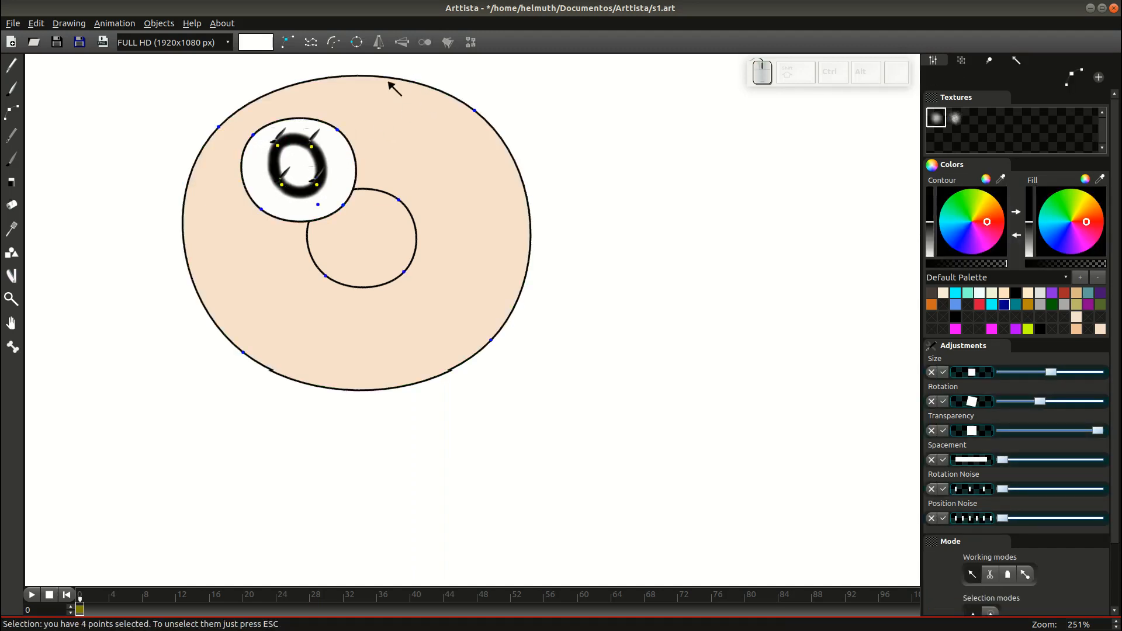
left_click(427, 46)
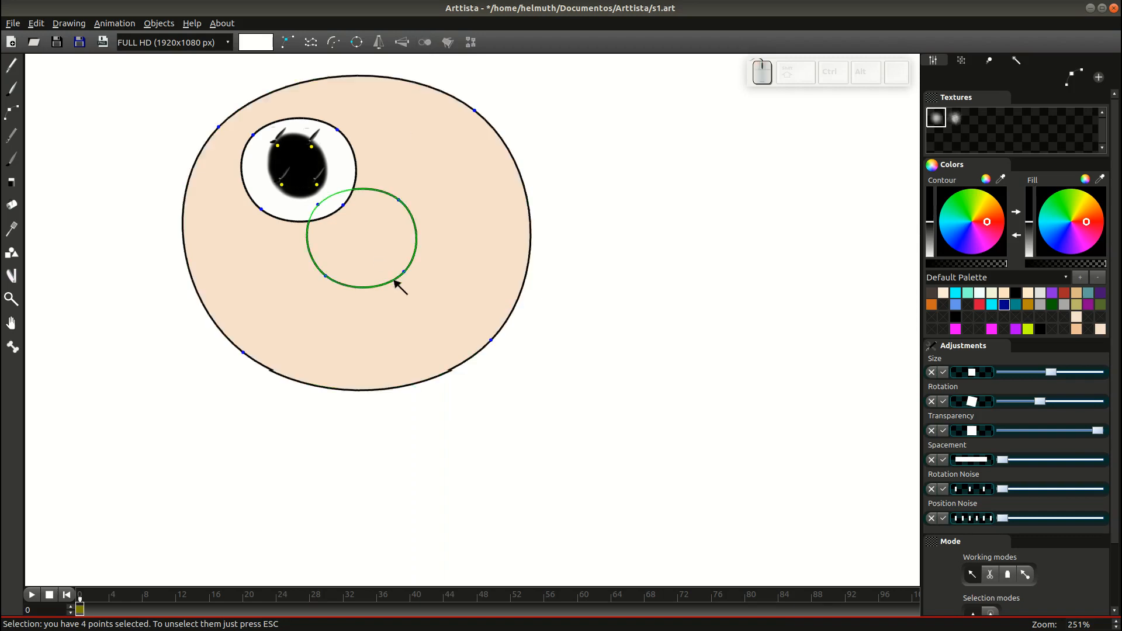
Shrink the pupil, reposition it within the eye, and remove its edge blur.
key("g")
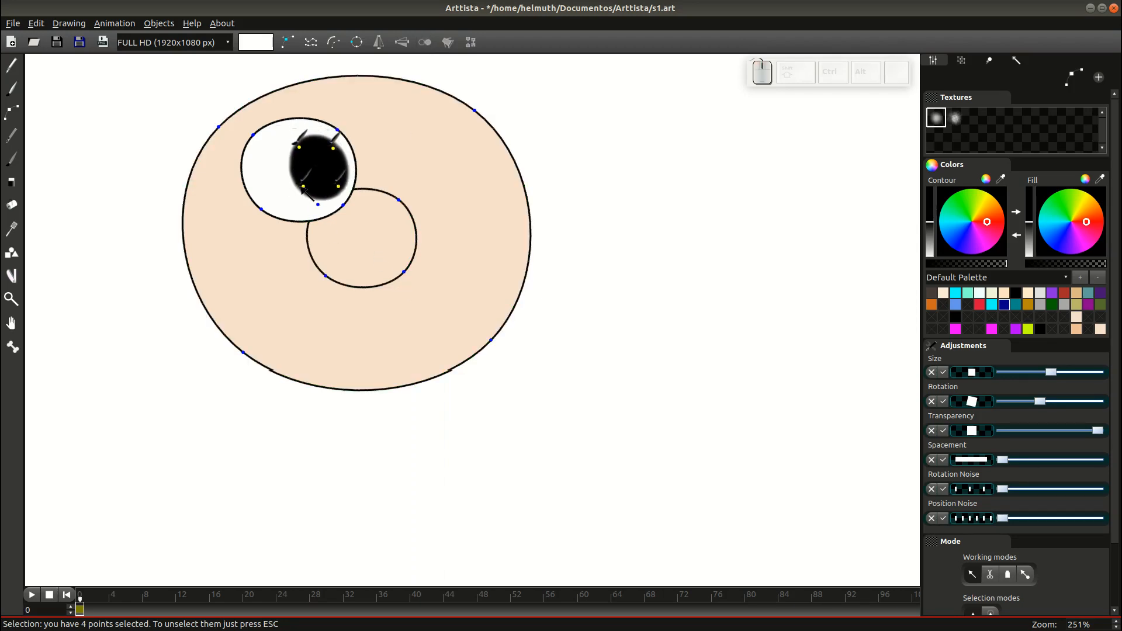
key("s")
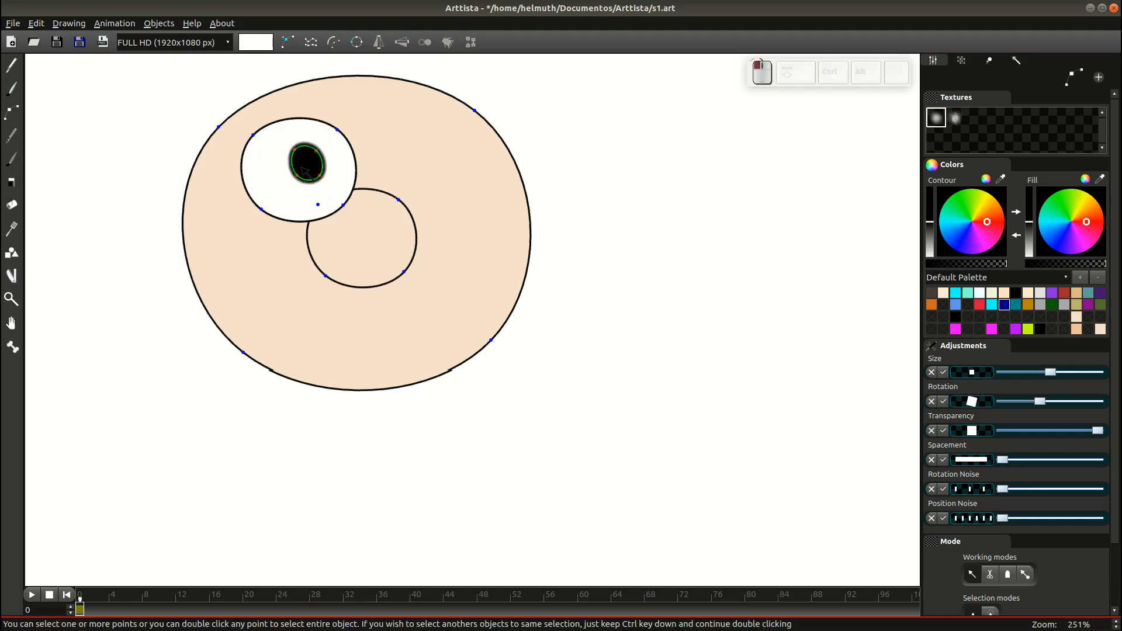
double_click(321, 177)
key("g")
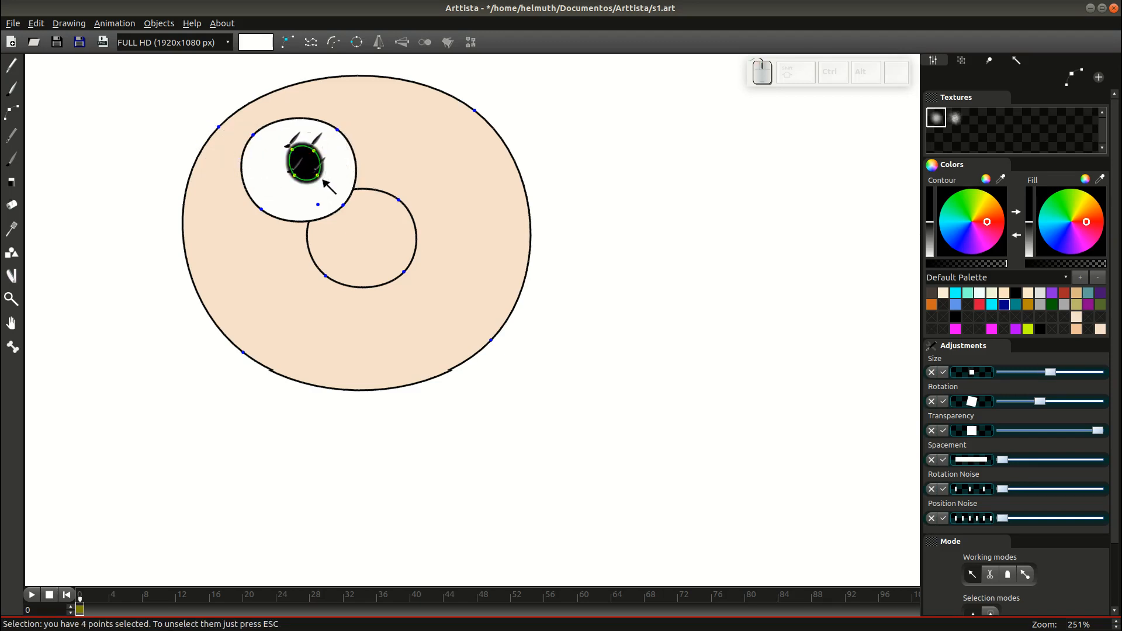
key("g")
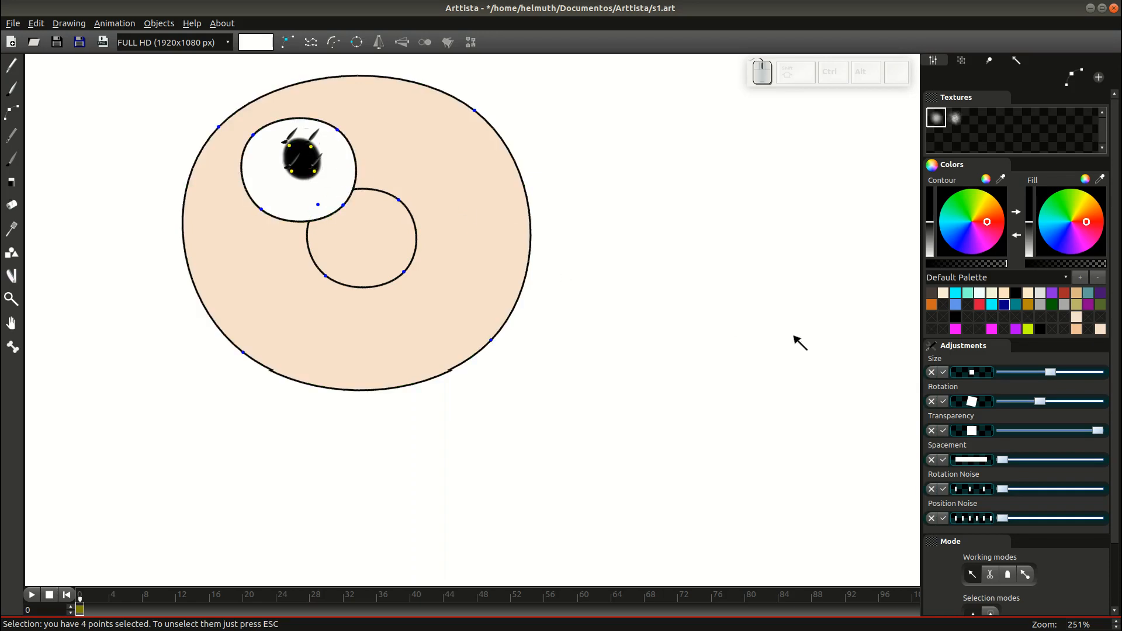
left_click(931, 373)
key("Escape")
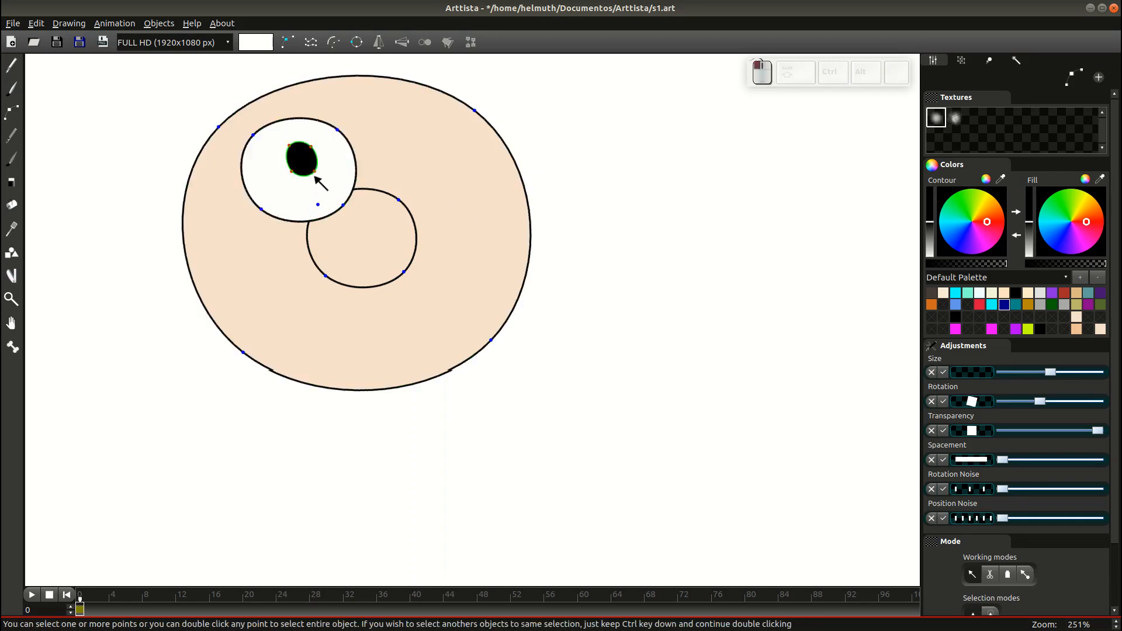
Adjust individual pupil points to refine it into a sharp oval.
left_click(314, 171)
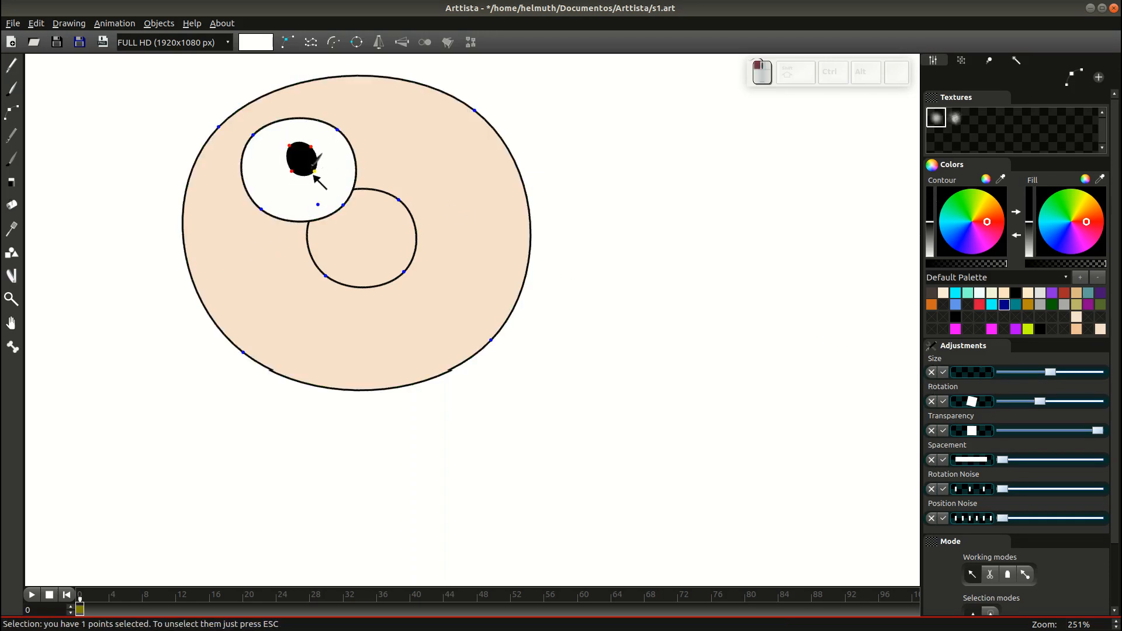
key("g")
left_click(321, 177)
key("r")
left_click(313, 182)
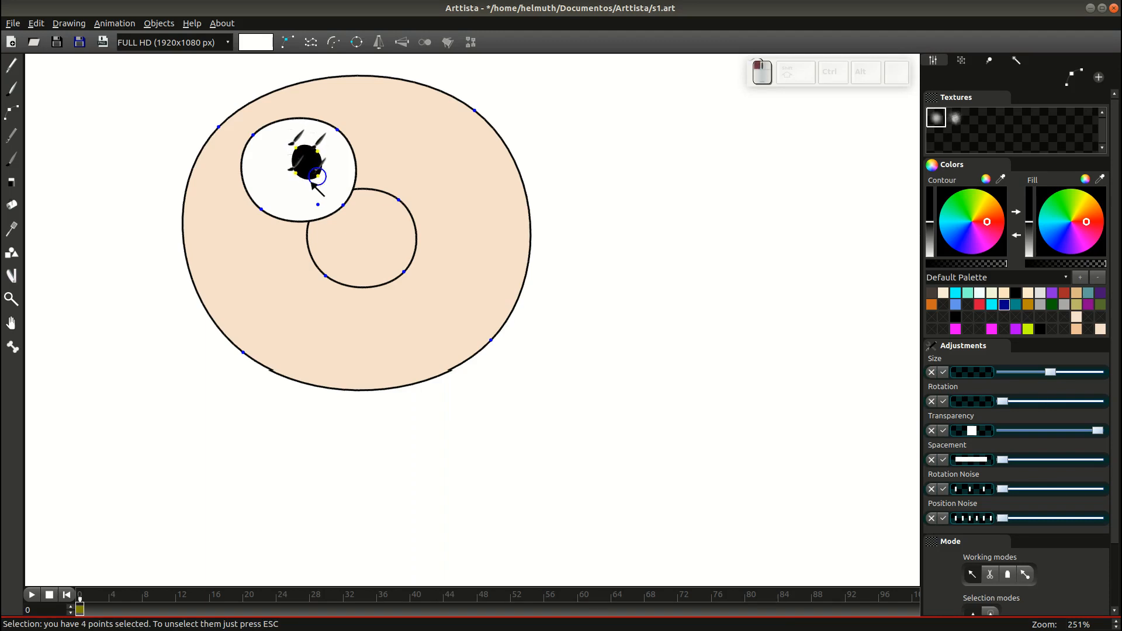
key("Escape")
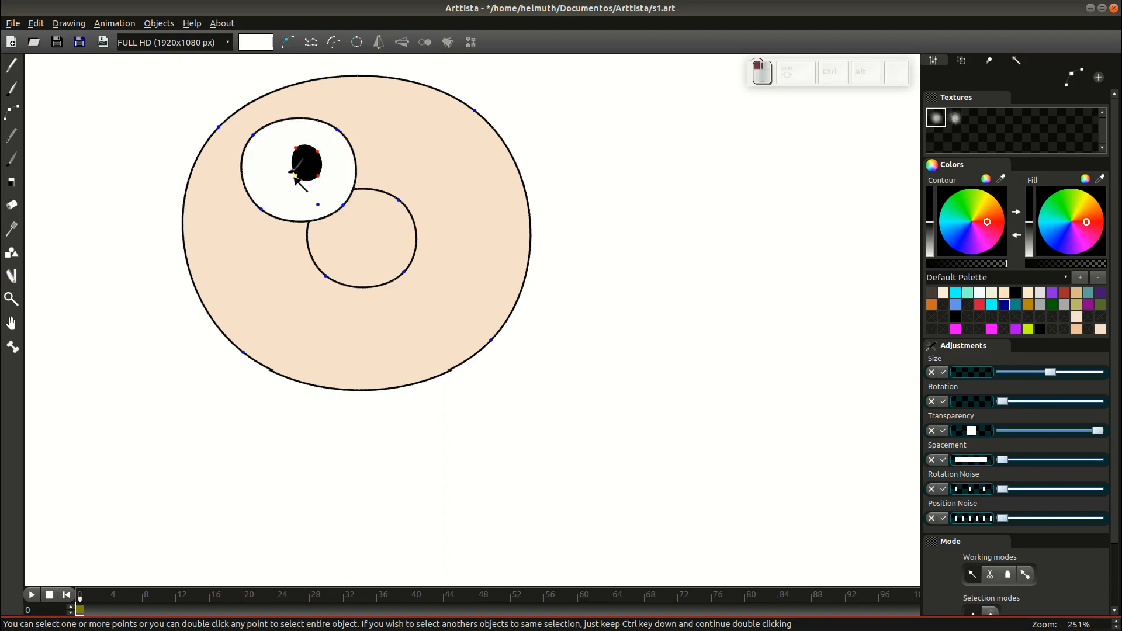
left_click(294, 176)
left_click(318, 150)
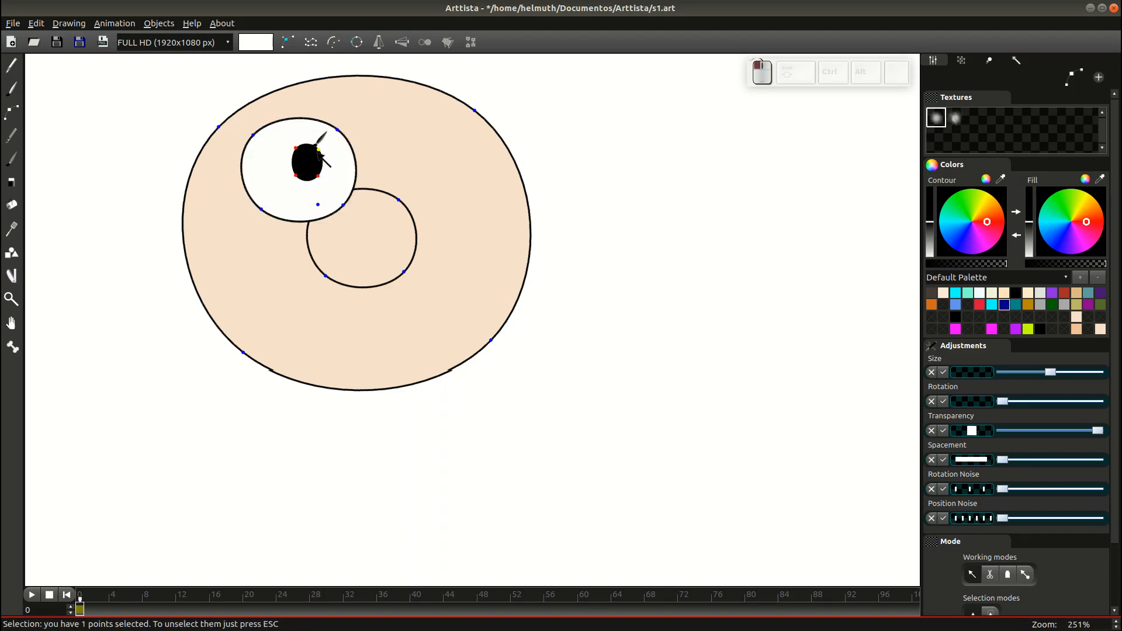
double_click(273, 196)
left_click(12, 87)
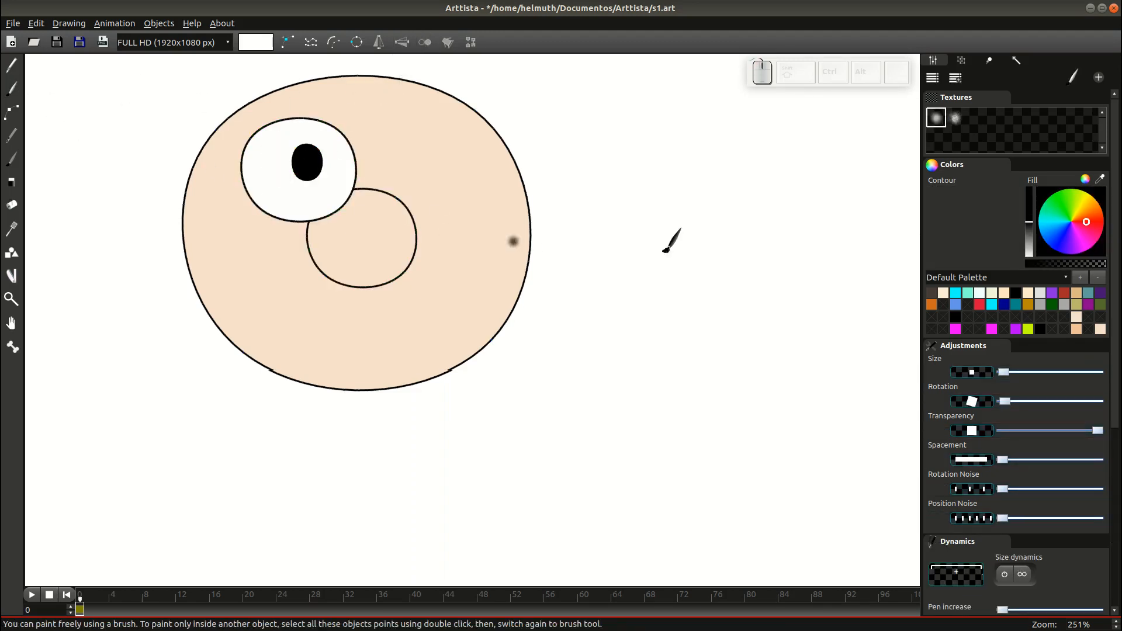
Pick the skin tone, darken it to greyish tan, and brush a shadow across the lower eye.
left_click(473, 202)
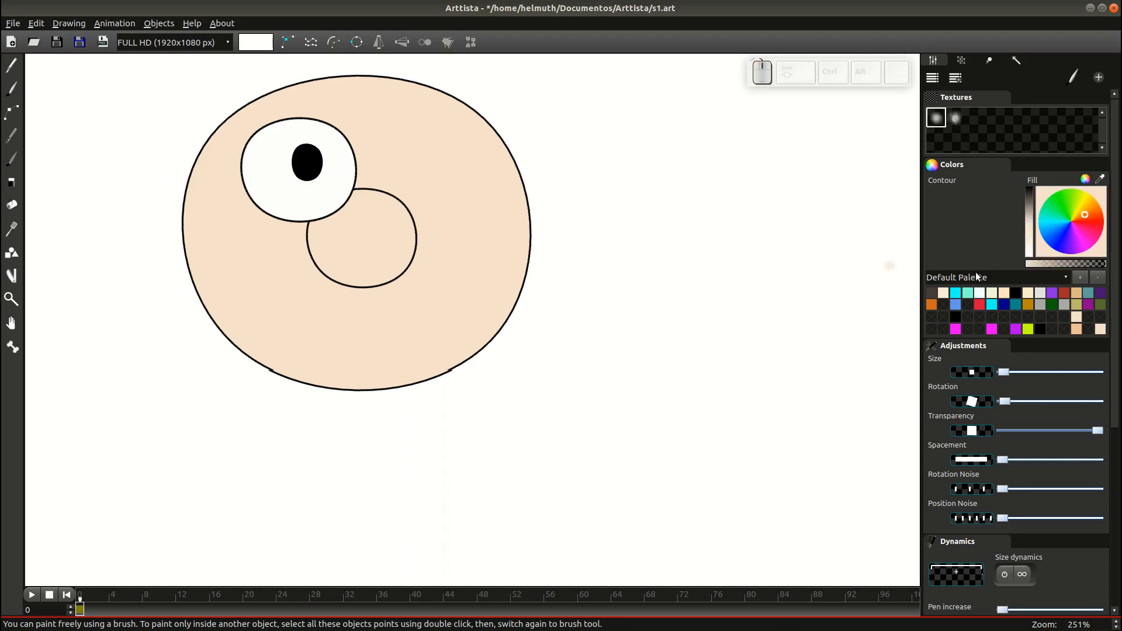
left_click(1027, 212)
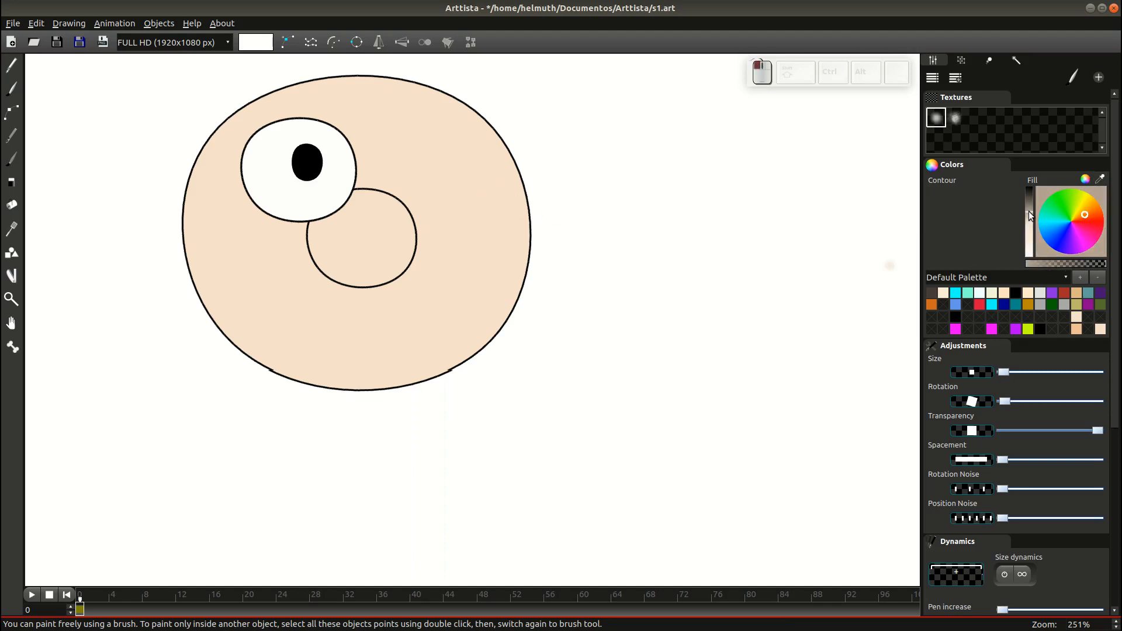
mouse_move(252, 194)
left_mouse_down()
mouse_move(302, 205)
mouse_move(359, 188)
mouse_move(341, 219)
mouse_move(300, 232)
left_mouse_up()
left_click(236, 183)
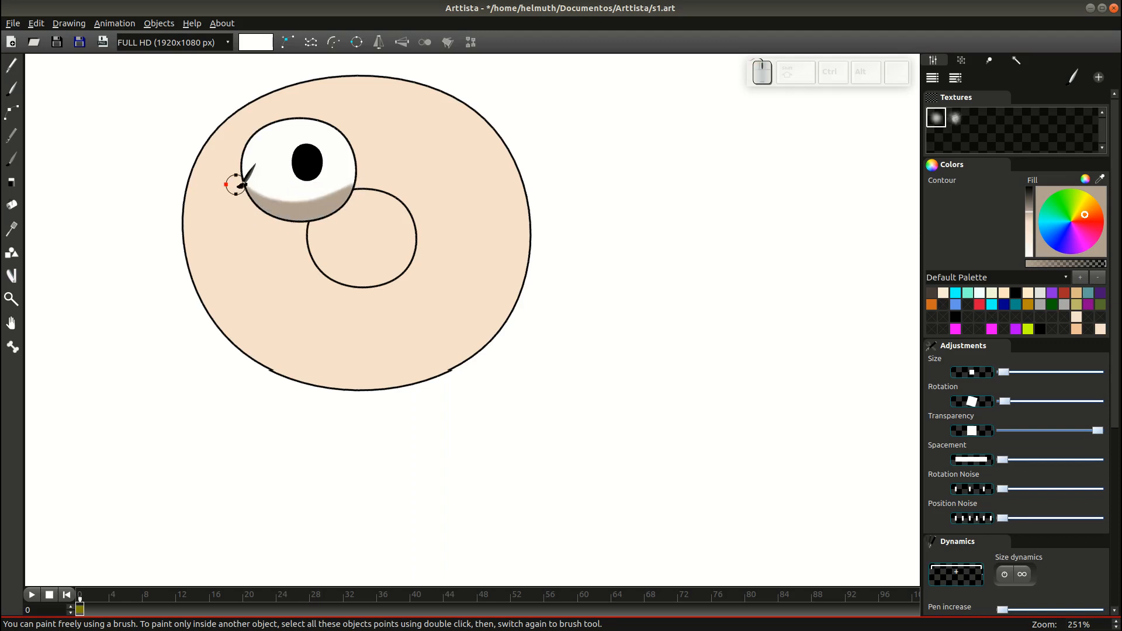
Nudge the shadow stroke's points into place and reset its Size texture.
key("Tab")
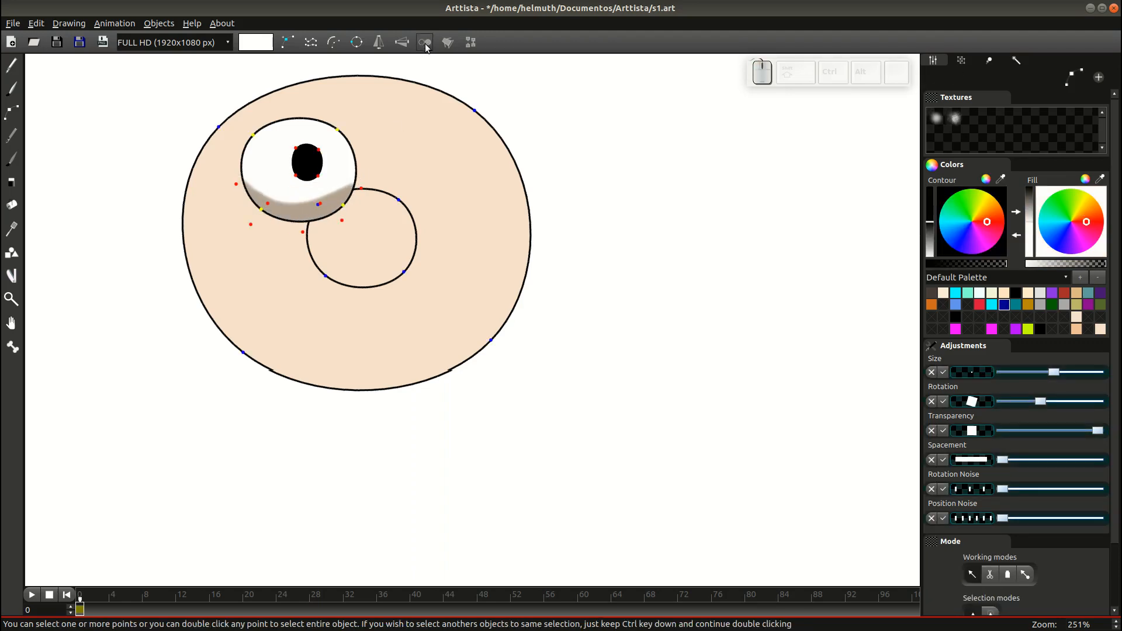
key("Tab")
key("Tab")
left_click(325, 205)
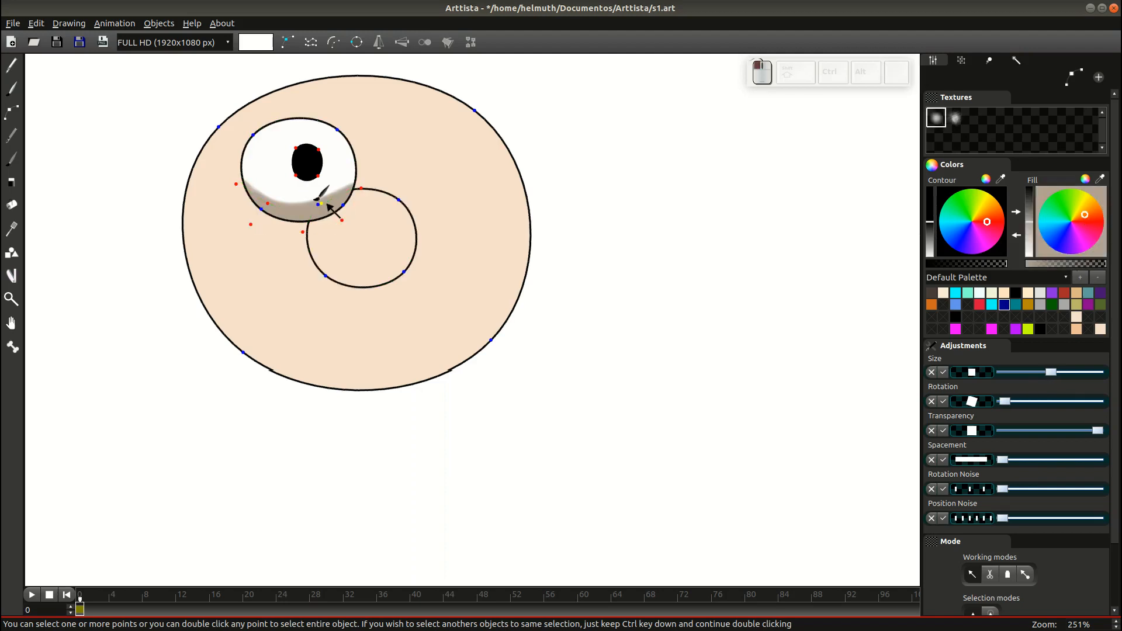
left_click_drag(325, 204, 329, 206)
left_click(344, 221)
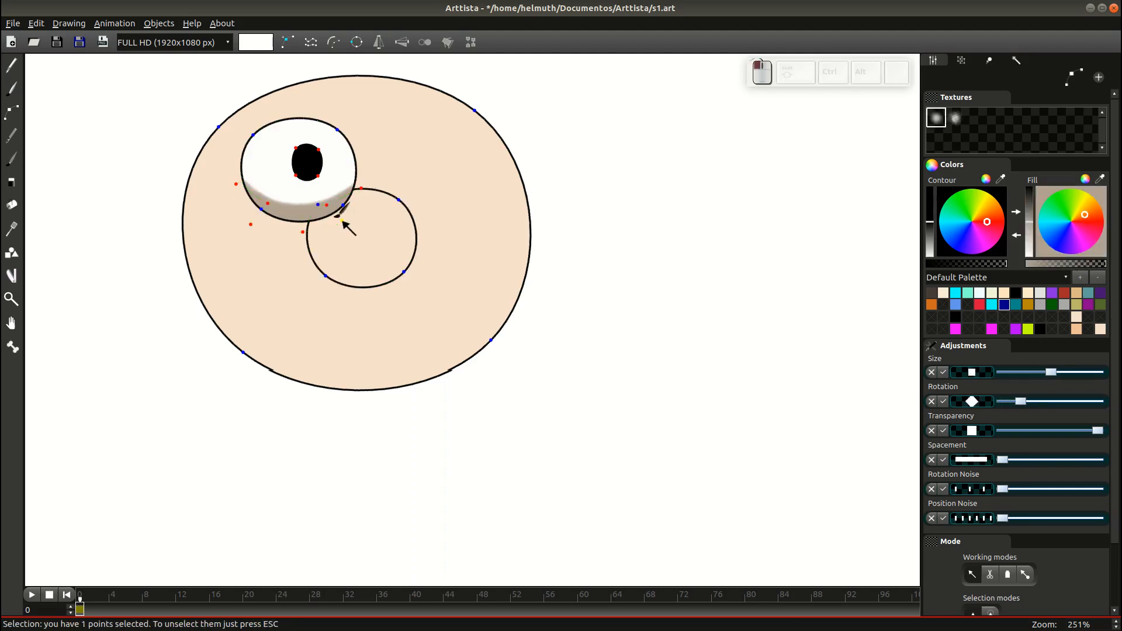
left_click_drag(254, 223, 256, 219)
double_click(256, 220)
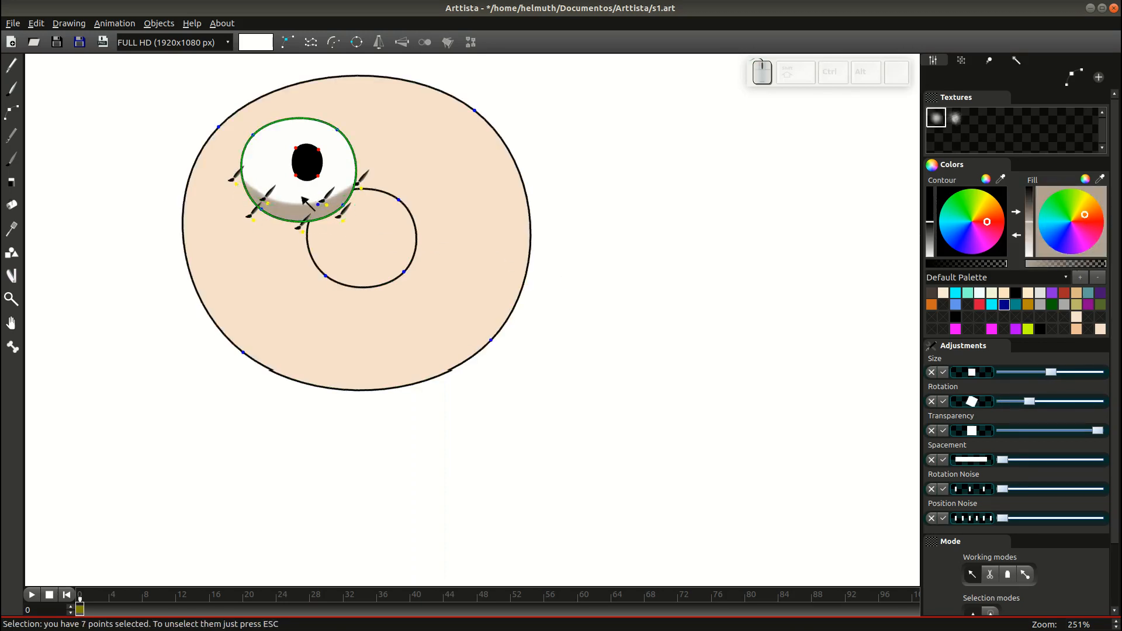
left_click(930, 372)
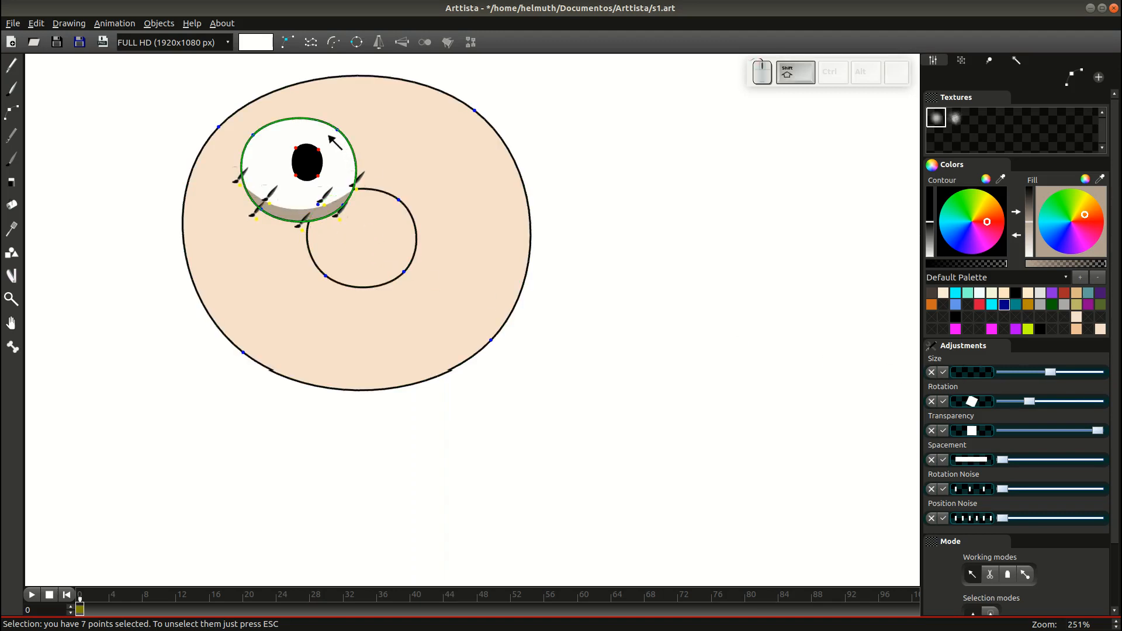
Nudge the pupil down-left, then shrink the pupil, eye white and shadow together.
key("Escape")
double_click(318, 177)
left_click_drag(318, 177, 313, 182)
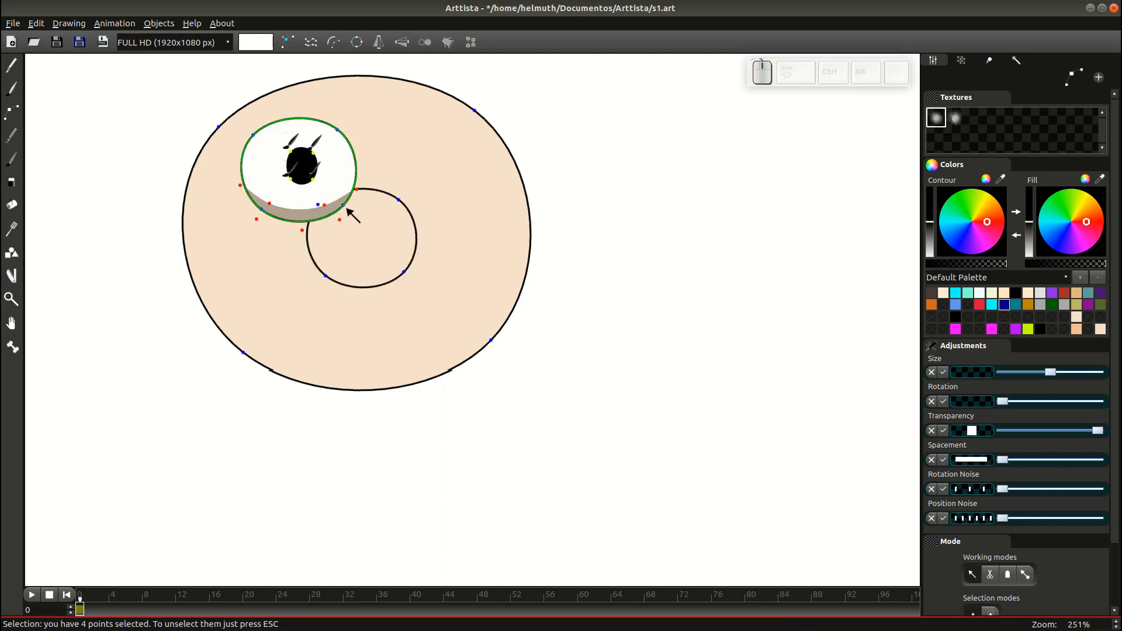
left_click(347, 208, "shift")
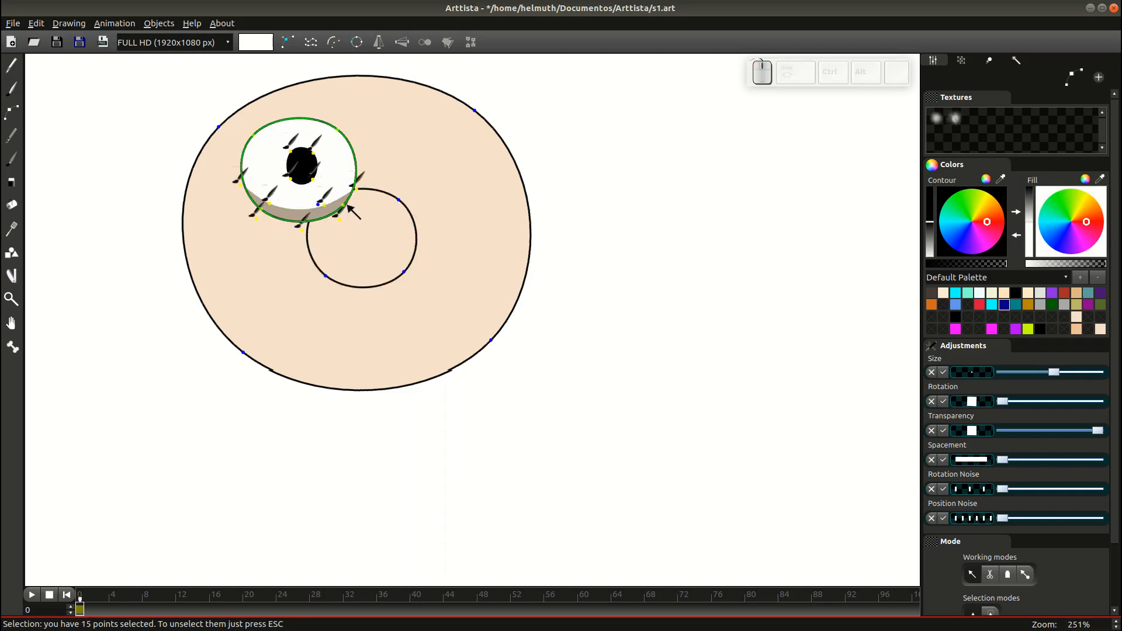
left_click_drag(320, 219, 371, 252)
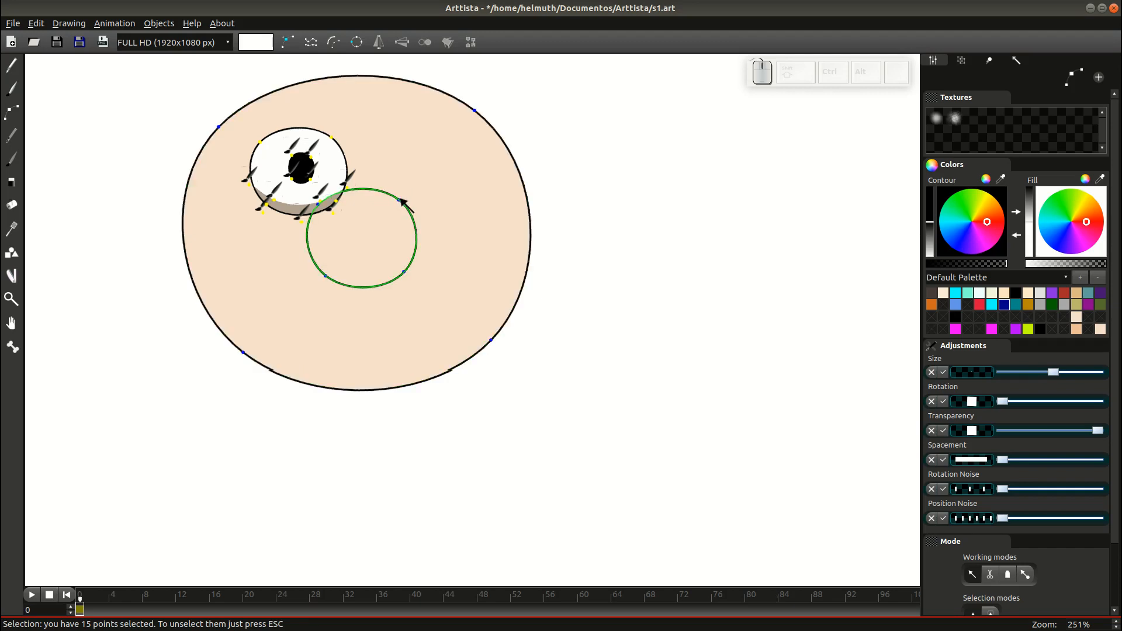
Send the eye group behind the nose circle with Shift+PgDn.
key("ctrl")
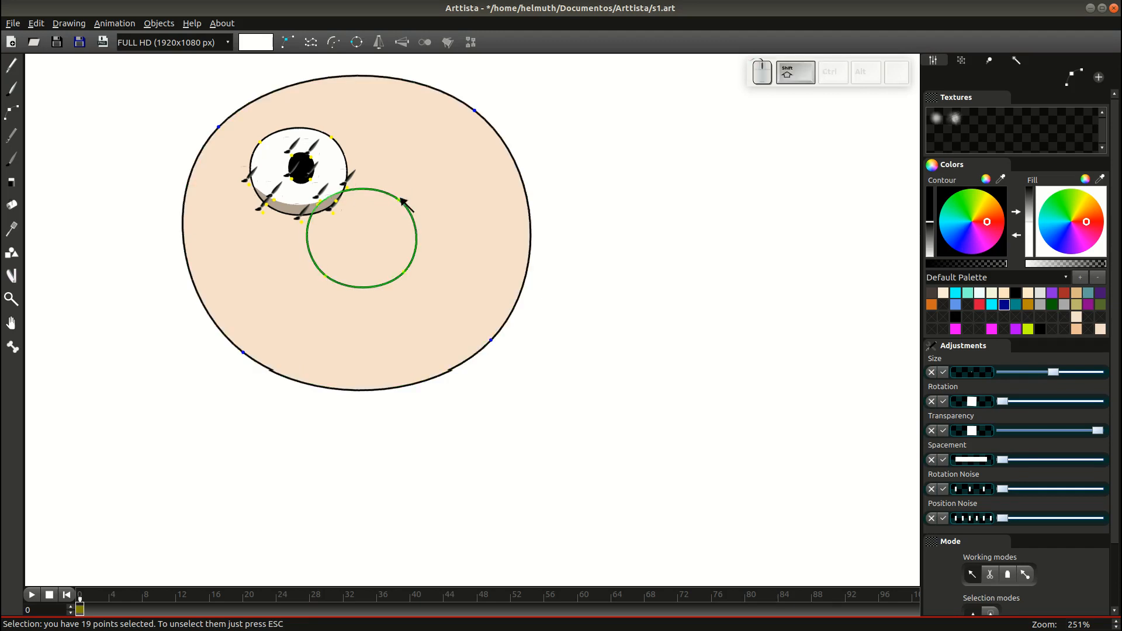
key("shift+Page_Down")
key("Tab")
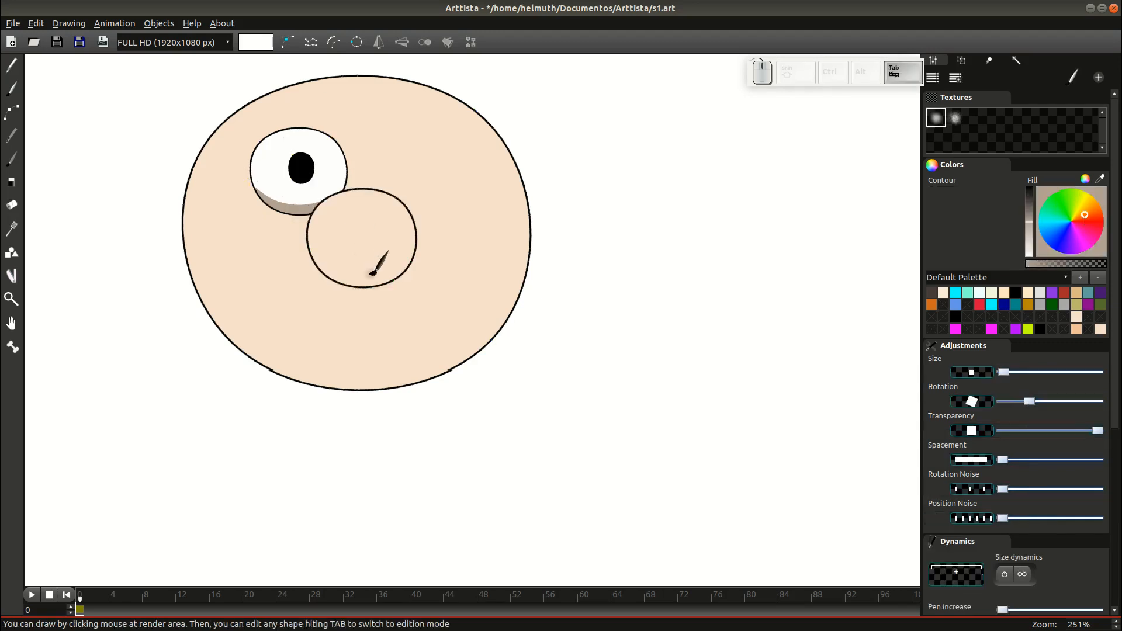
key("Tab")
double_click(331, 138)
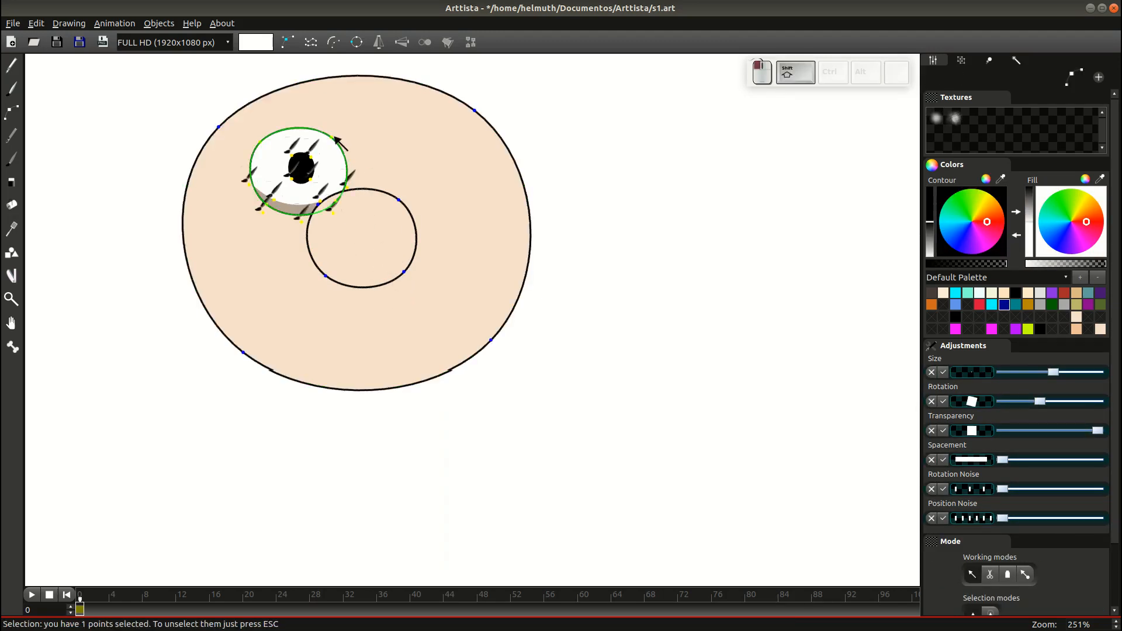
Paste a copy of the eye to the right of the nose and save s1.art.
key("ctrl+c")
key("ctrl+v")
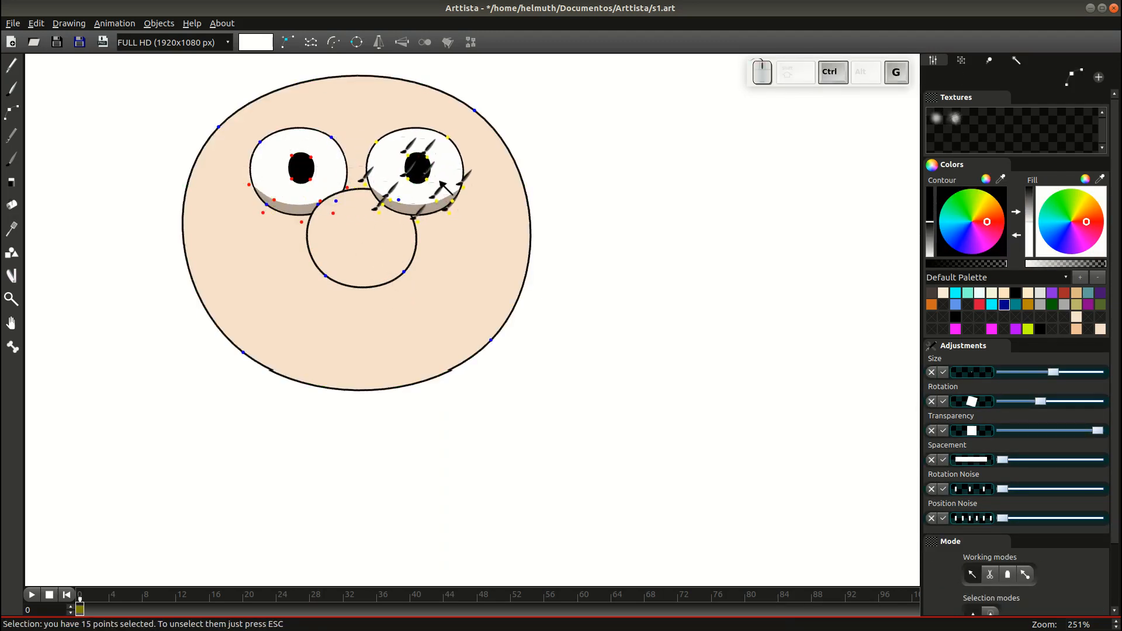
left_click(439, 187)
double_click(409, 270)
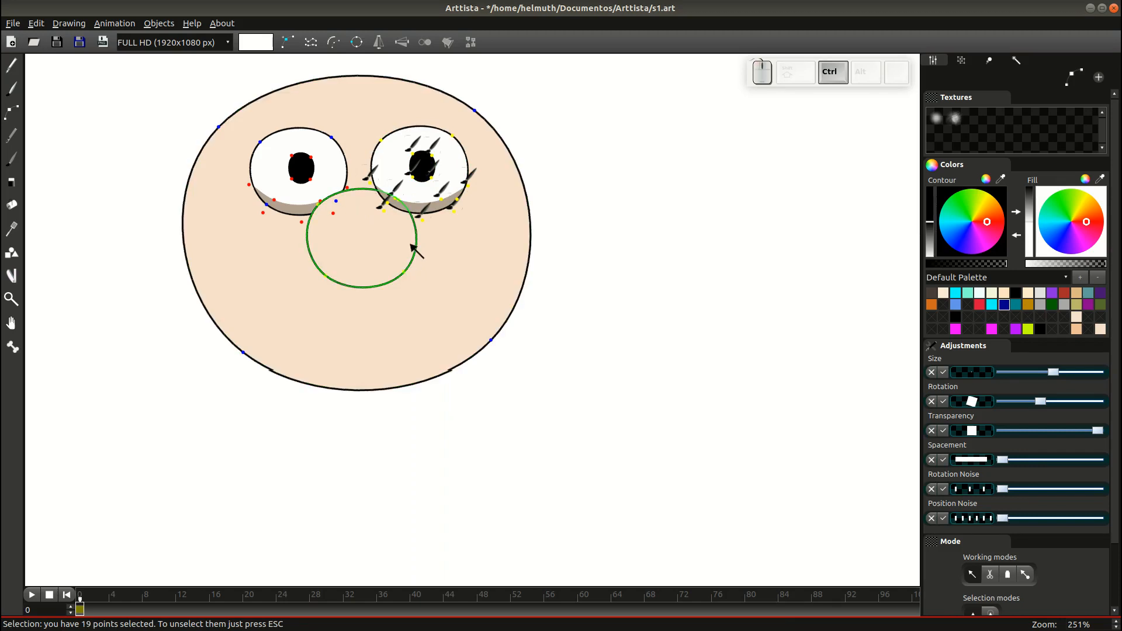
key("Tab")
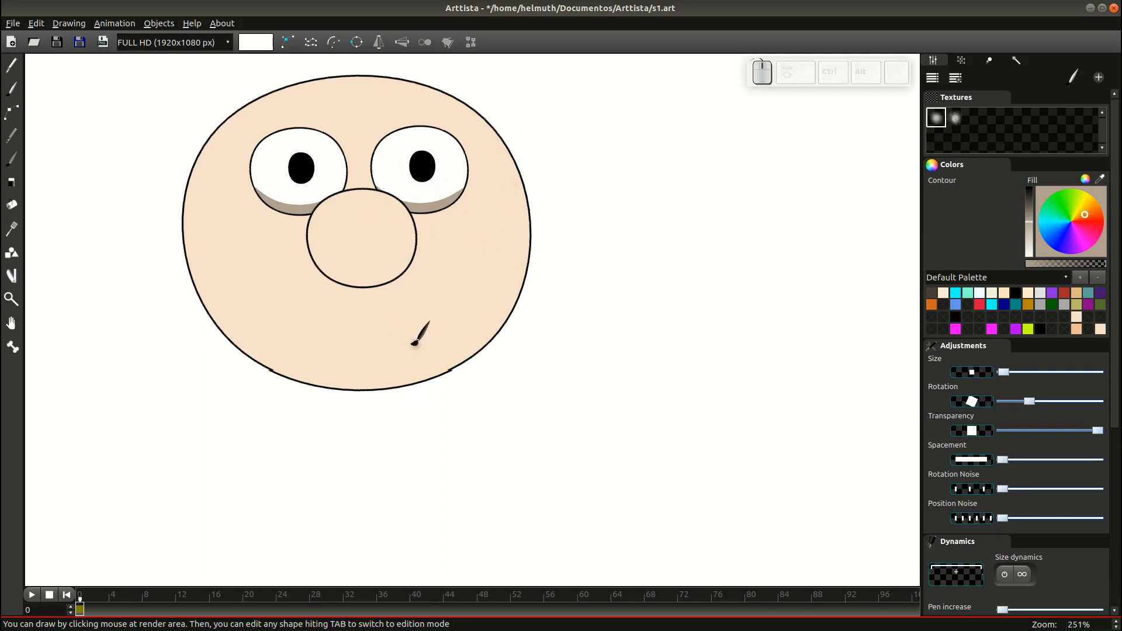
key("Tab")
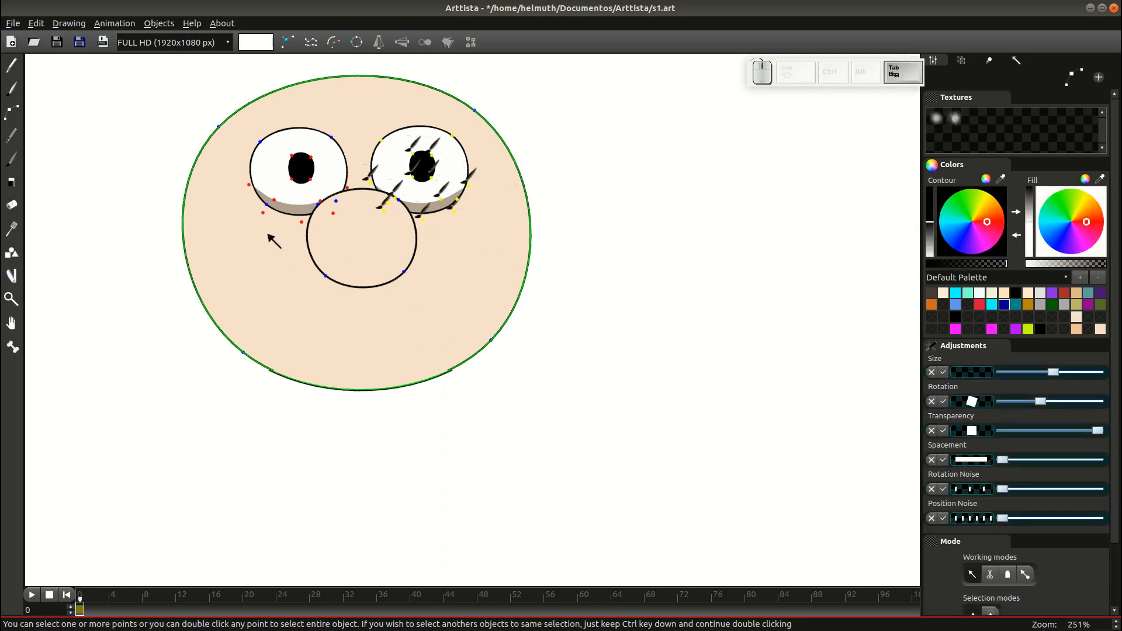
left_click(227, 129)
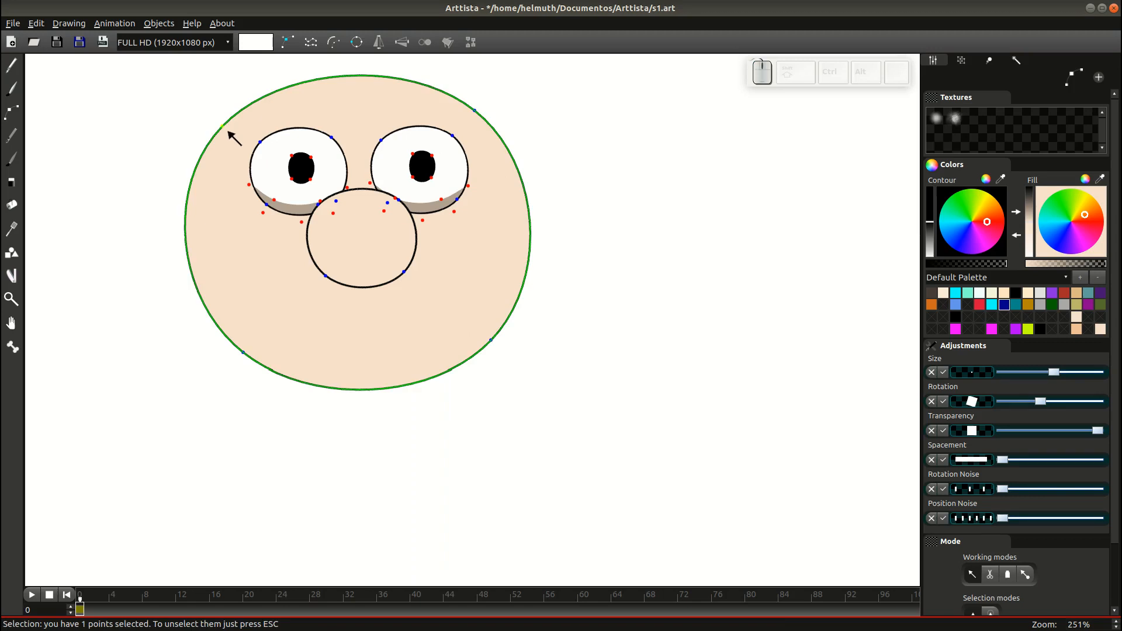
key("ctrl+s")
key("Tab")
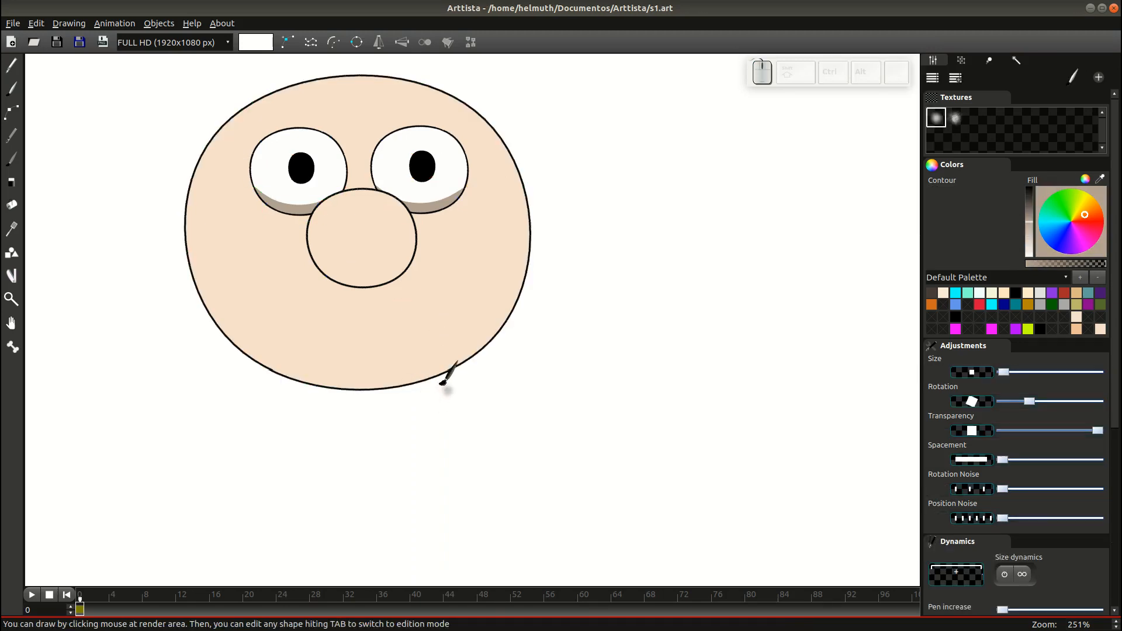
Set a white fill and freehand a curl under the nose, sweeping down-left past the chin.
left_click(11, 66)
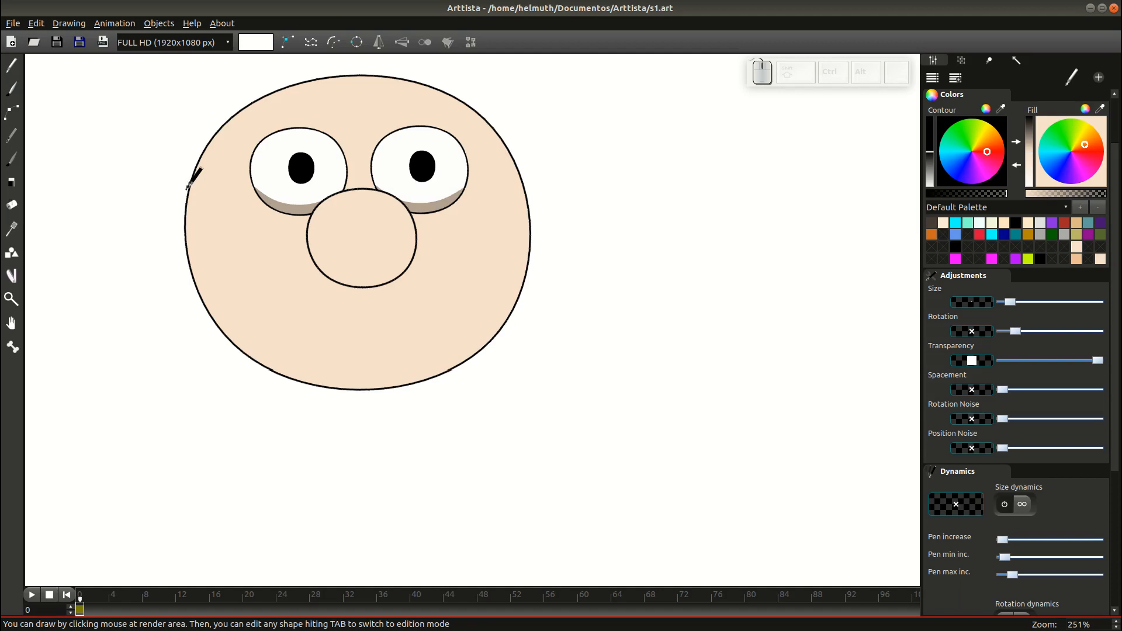
scroll(197, 203, "down", 1)
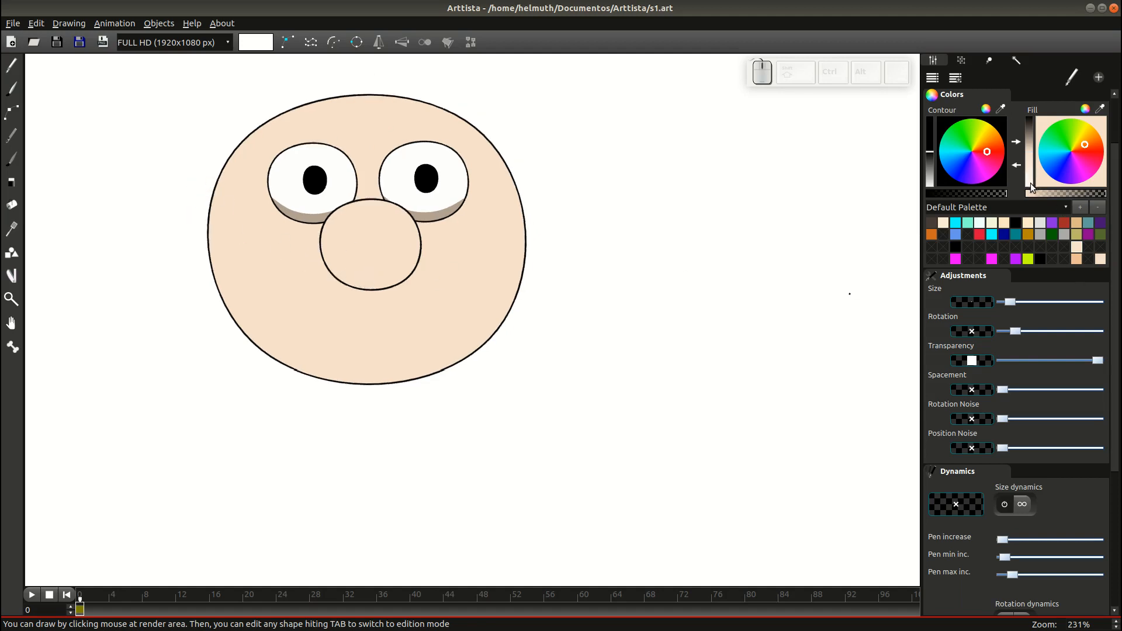
left_click(978, 224)
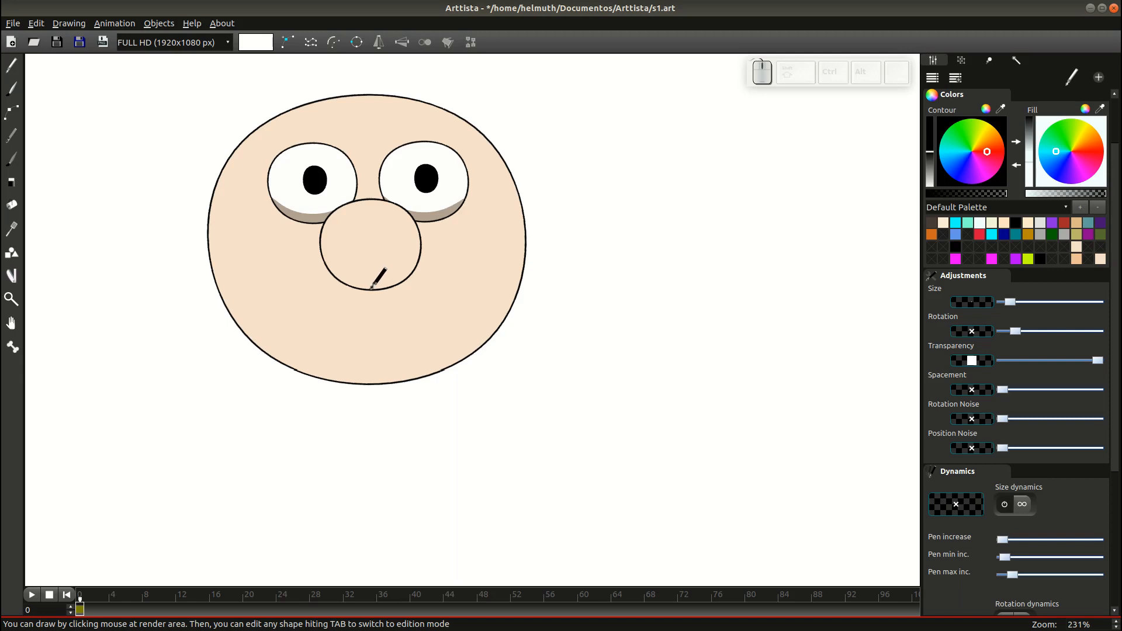
mouse_move(371, 288)
left_mouse_down()
mouse_move(311, 279)
mouse_move(287, 295)
mouse_move(289, 346)
mouse_move(315, 381)
mouse_move(304, 414)
mouse_move(270, 422)
mouse_move(229, 400)
mouse_move(240, 416)
mouse_move(271, 436)
mouse_move(344, 435)
mouse_move(352, 383)
mouse_move(328, 350)
mouse_move(379, 344)
mouse_move(370, 288)
left_mouse_up()
key("Tab")
left_click(386, 315)
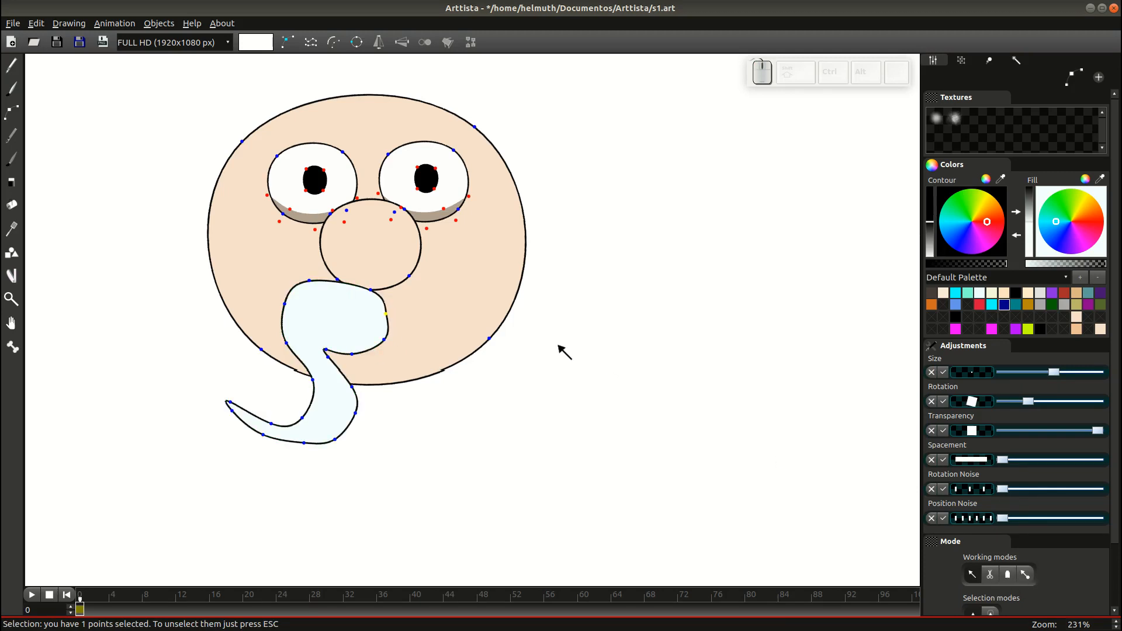
Move and rotate the white curl into place under the nose.
key("3")
key("Escape")
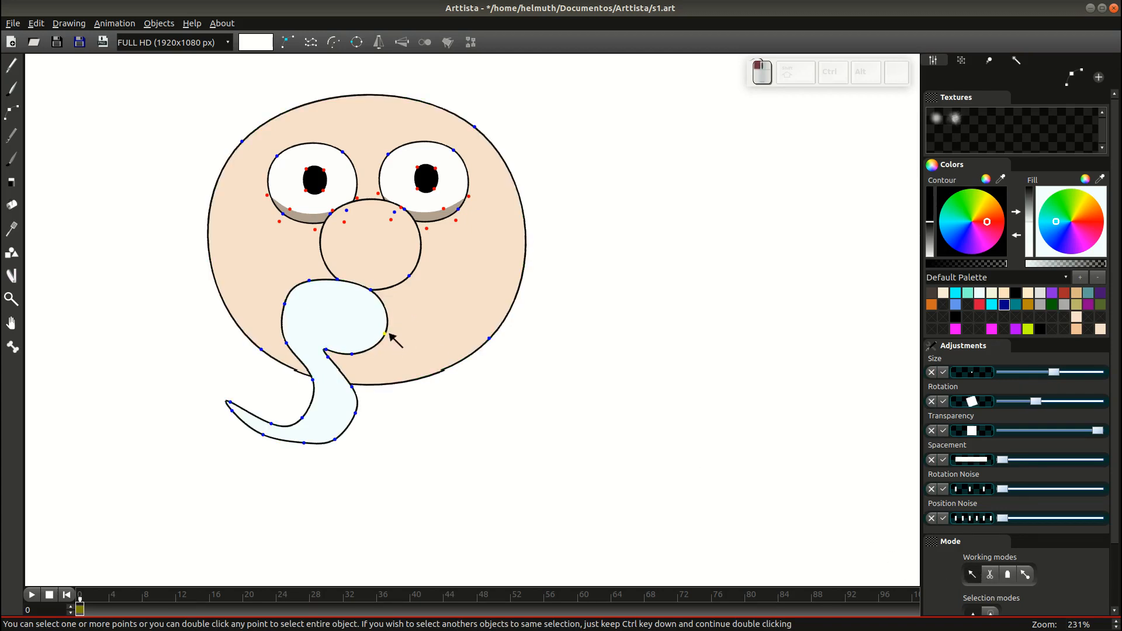
double_click(387, 336)
key("g")
left_click(373, 305)
key("r")
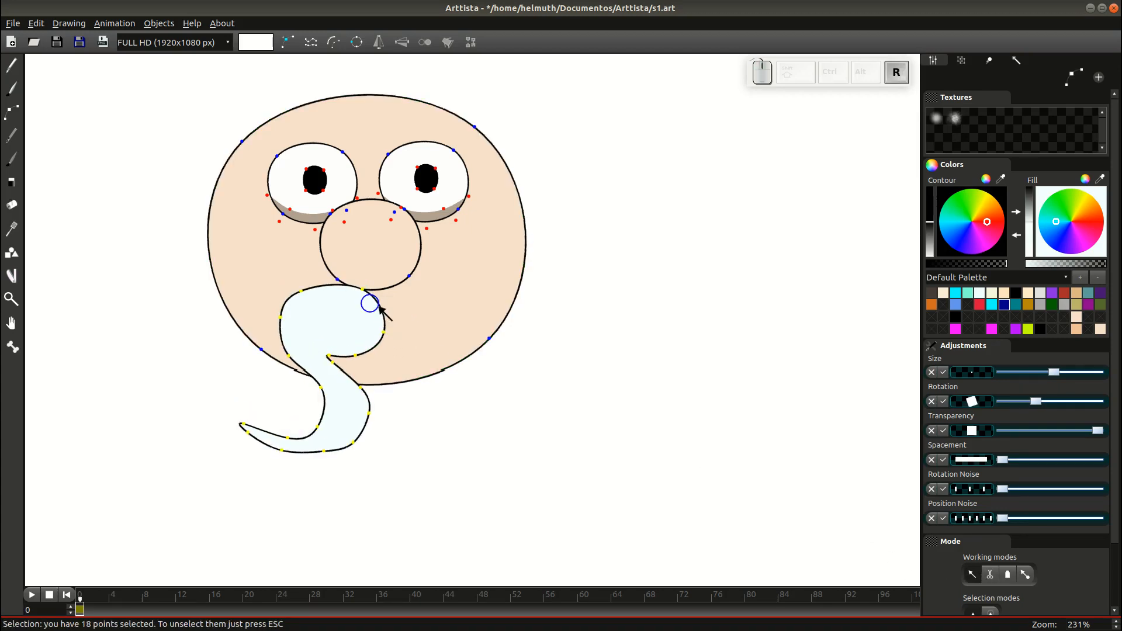
left_click(377, 304)
key("g")
left_click(378, 302)
Duplicate the curl, flip the copy horizontally, and place it to the right.
key("ctrl+c")
key("ctrl+v")
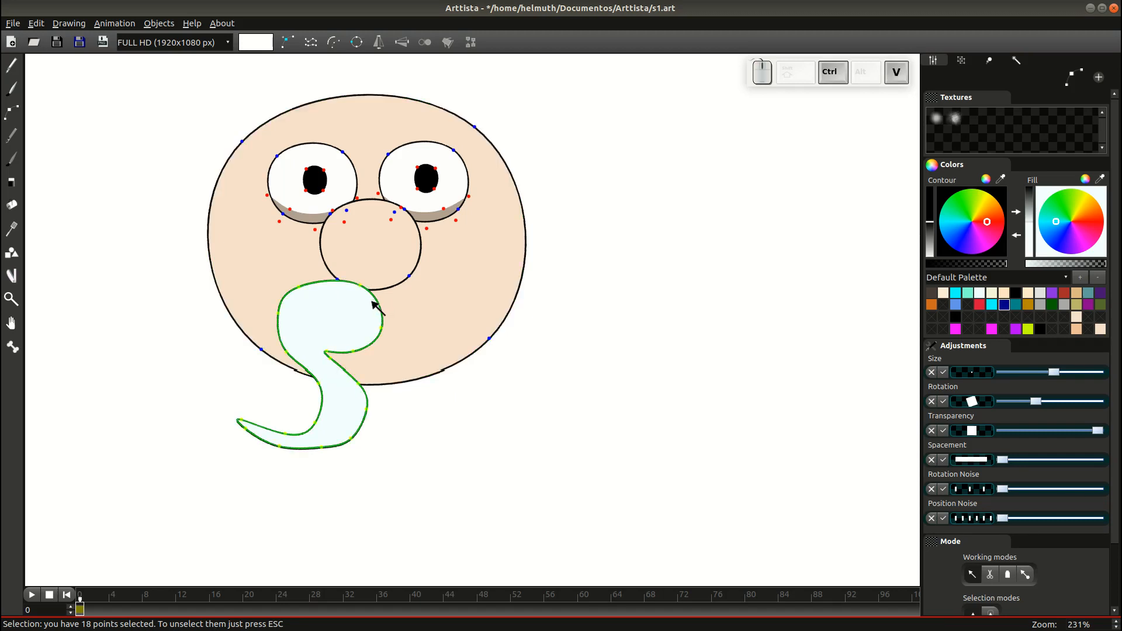
key("g")
left_click(458, 306)
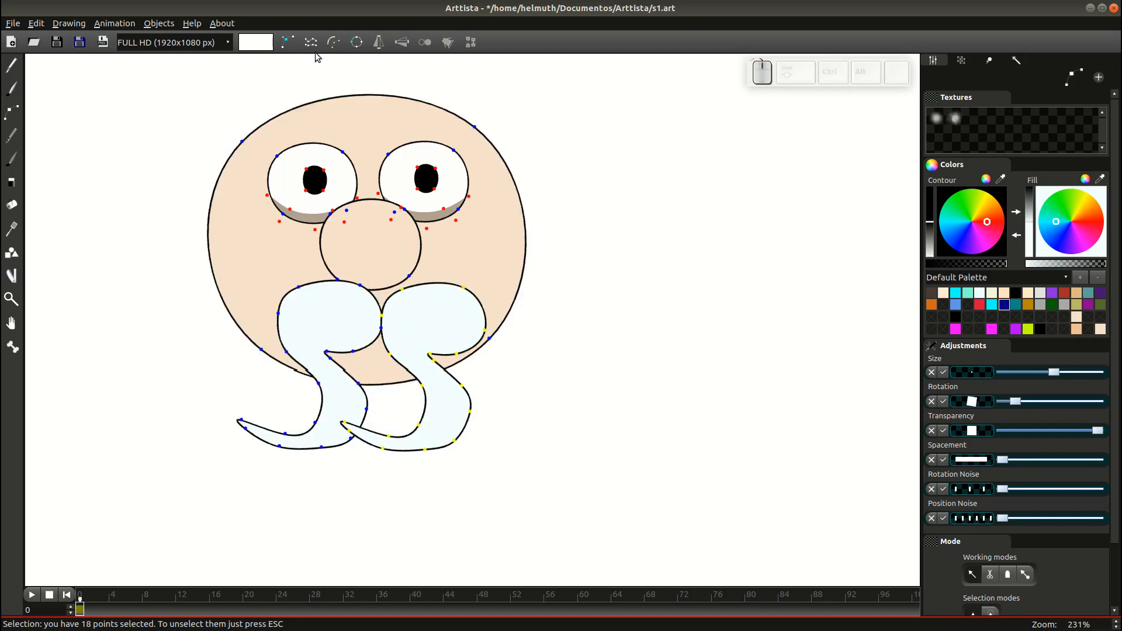
left_click(380, 44)
key("g")
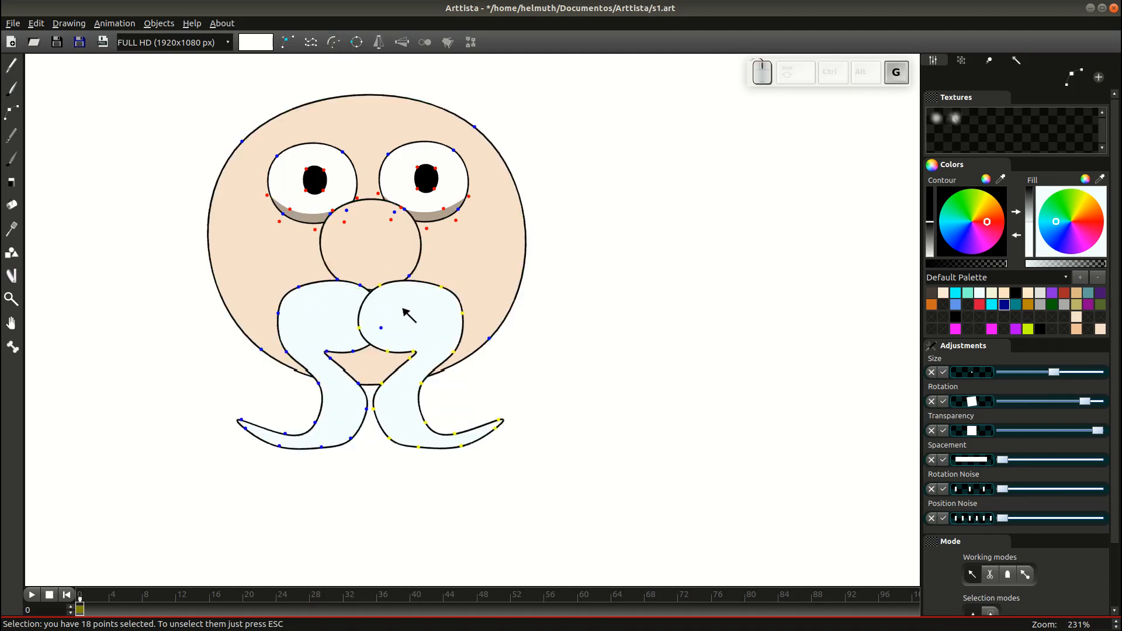
left_click(403, 316)
Reshape a moustache curve point and thin the right half's outline.
scroll(408, 350, "up", 5)
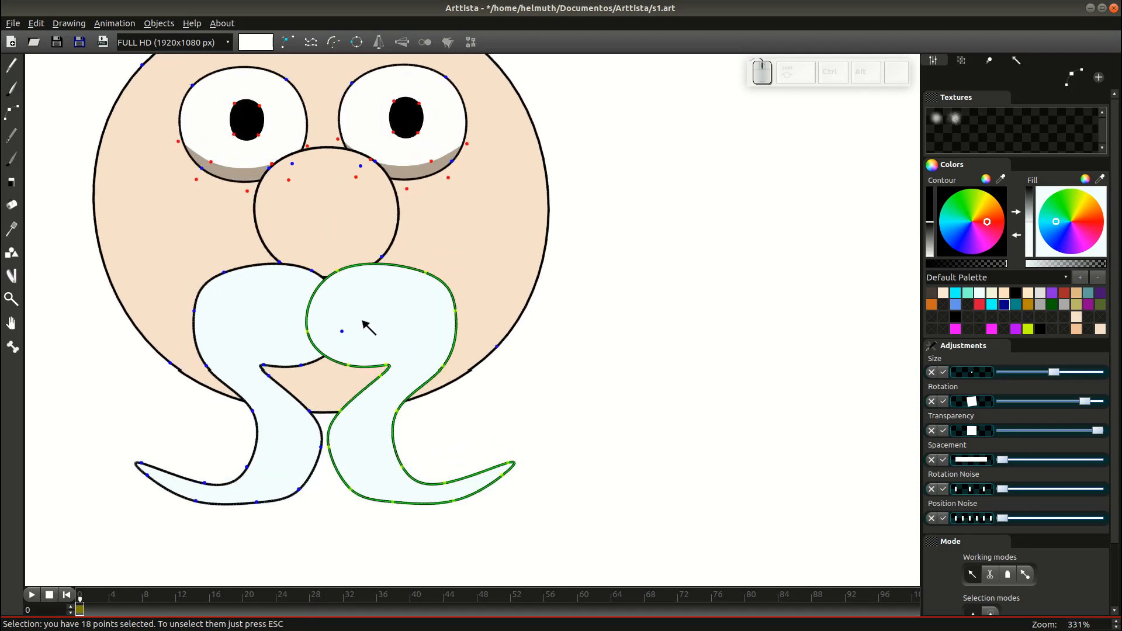
left_click(339, 270)
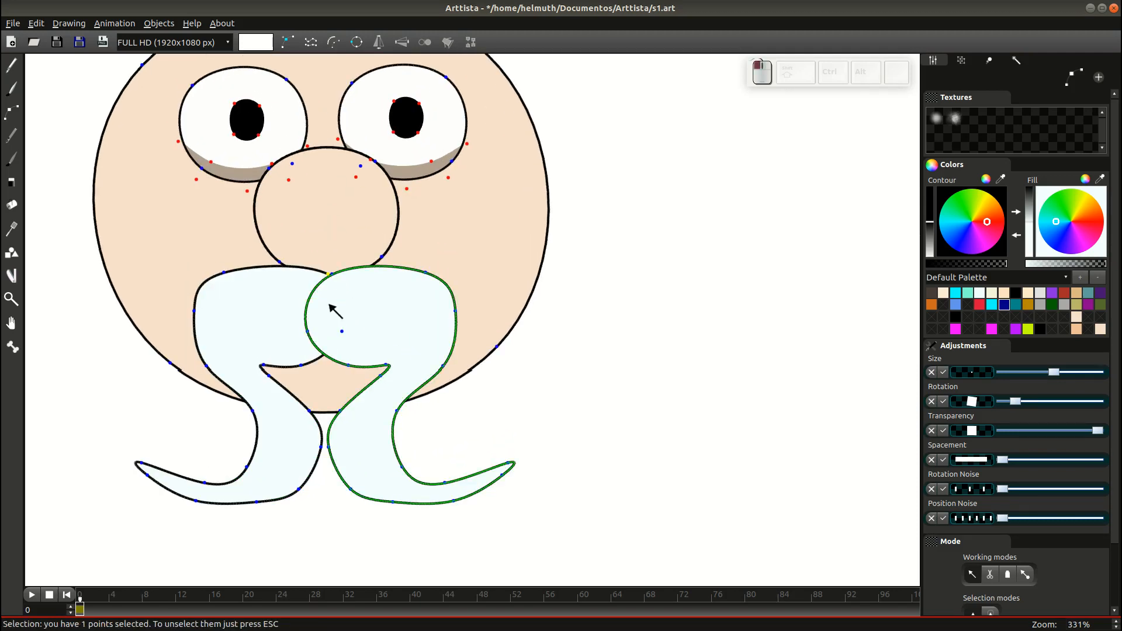
left_click_drag(309, 331, 314, 334)
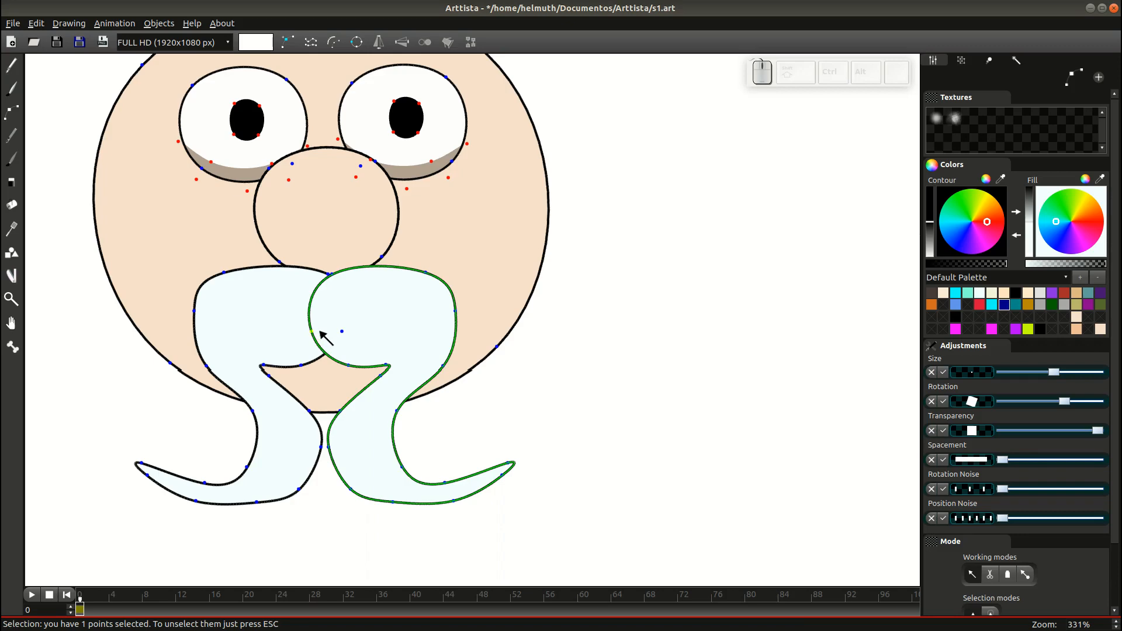
left_click(293, 318)
left_click(317, 338)
double_click(291, 320)
left_click(320, 335)
key("KP_Subtract")
key("Tab")
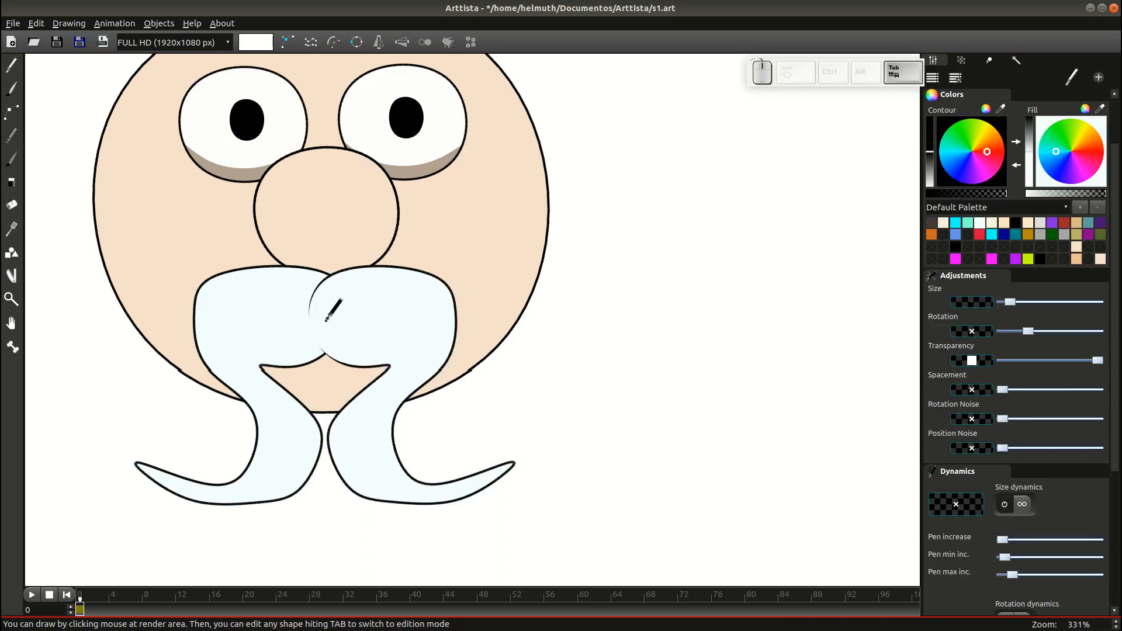
scroll(326, 323, "down", 1)
key("Tab")
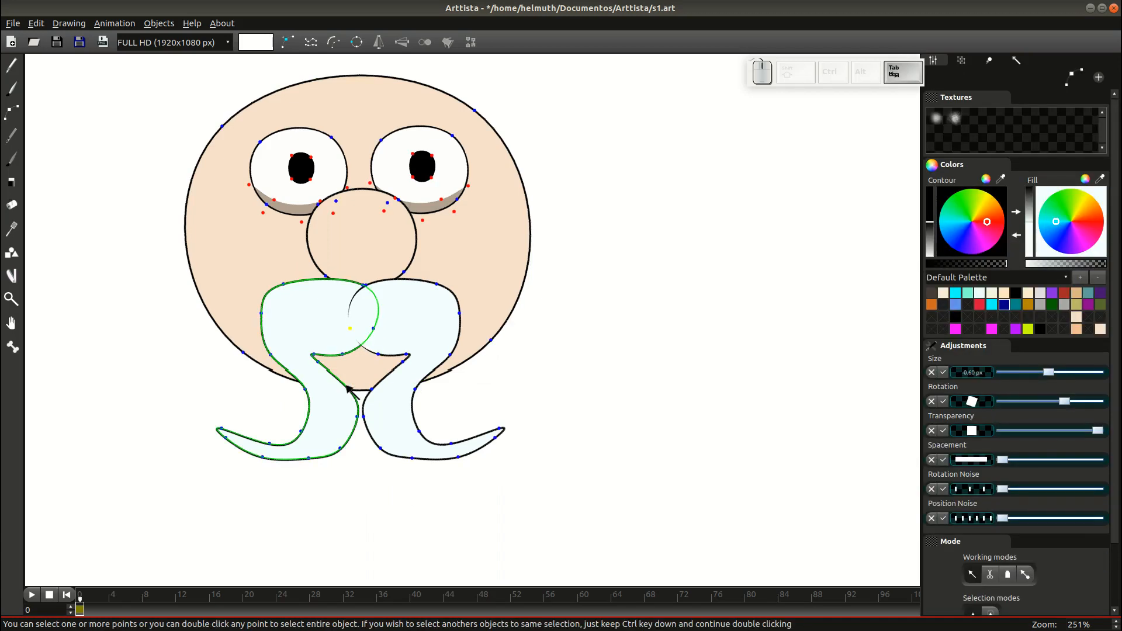
Thin the outlines of both moustache halves.
double_click(334, 369)
double_click(312, 359)
key("ctrl")
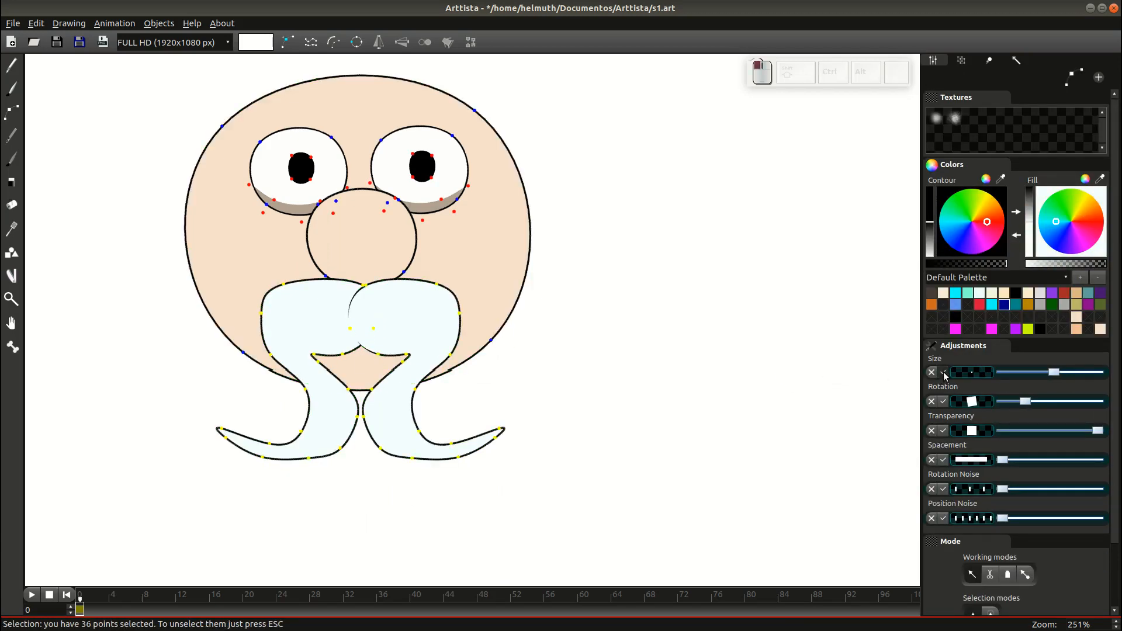
key("Left")
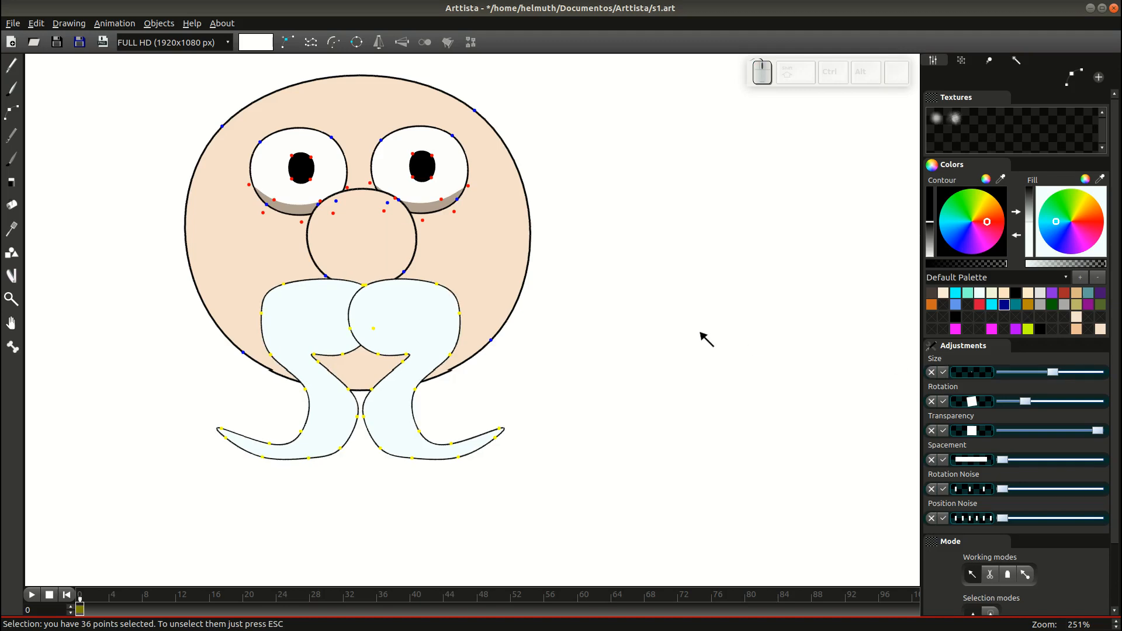
left_click(317, 490)
Delete the bottom point of each moustache half to smooth the curls.
key("3")
left_click(311, 460)
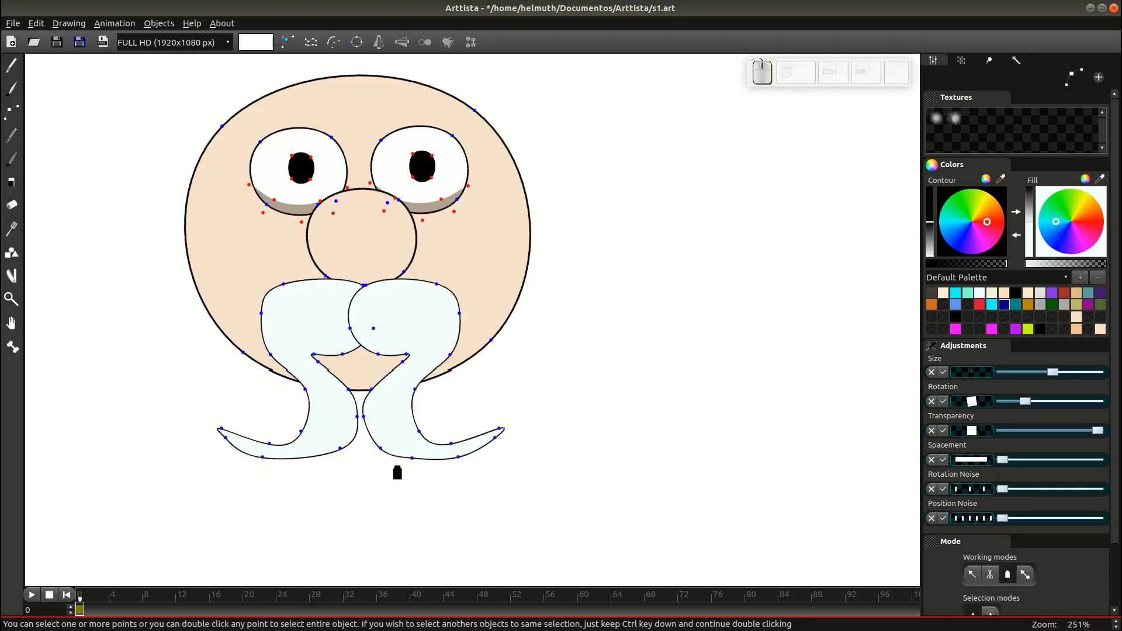
left_click(415, 460)
key("1")
left_click(279, 461)
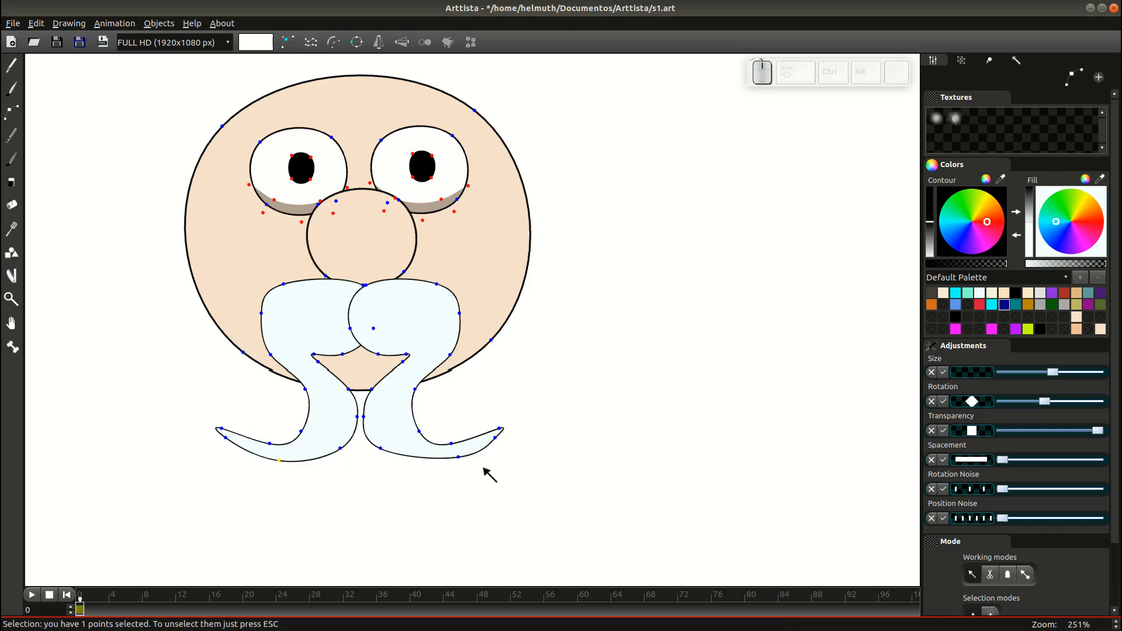
left_click(392, 454)
key("Tab")
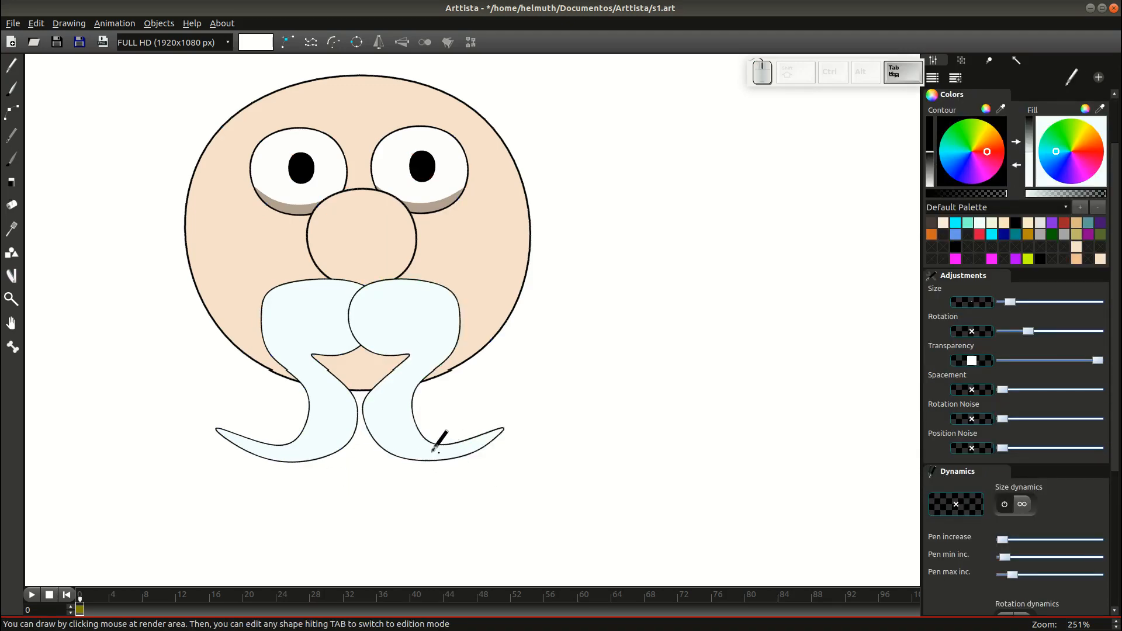
key("Tab")
Thin the right moustache half's outline at its top.
left_click(261, 313)
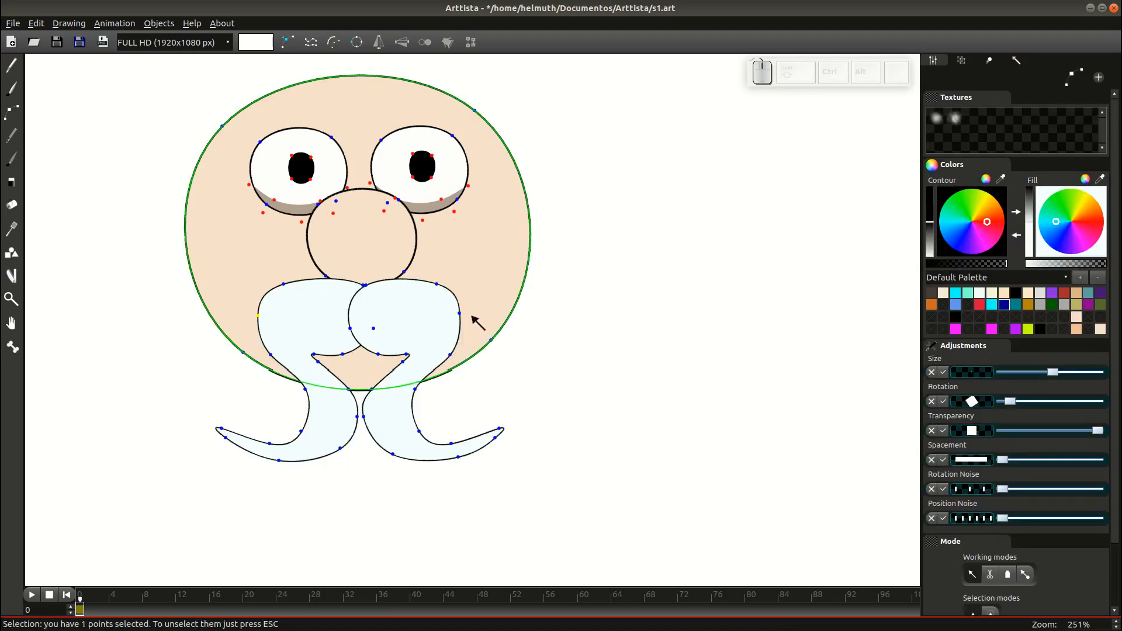
left_click(469, 319)
key("Tab")
key("Tab")
left_click(351, 328)
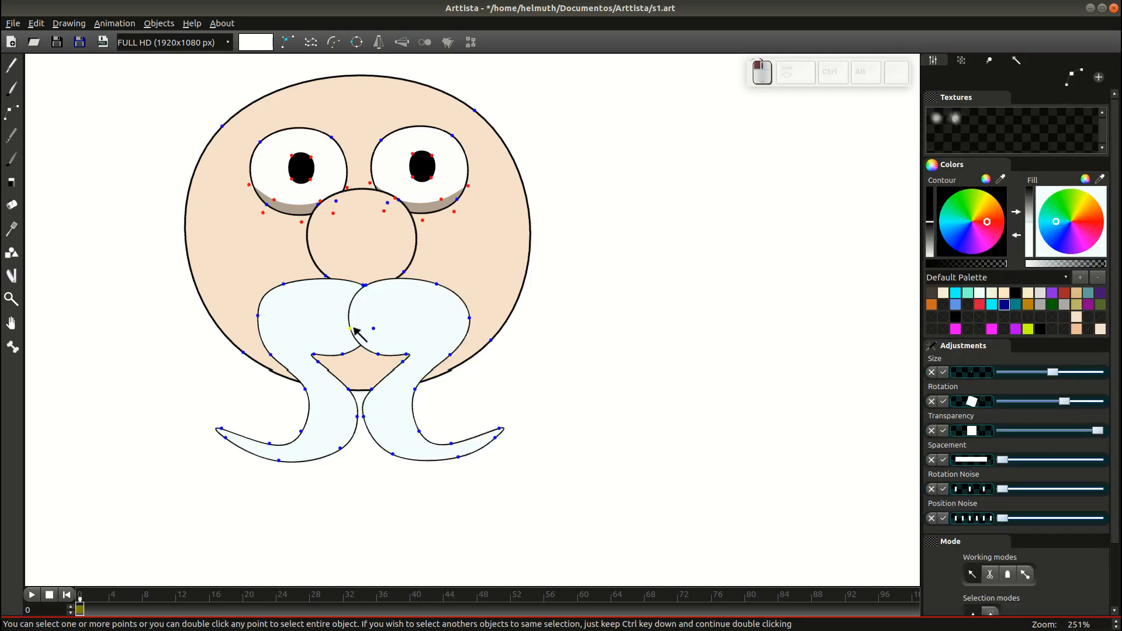
key("Tab")
key("Tab")
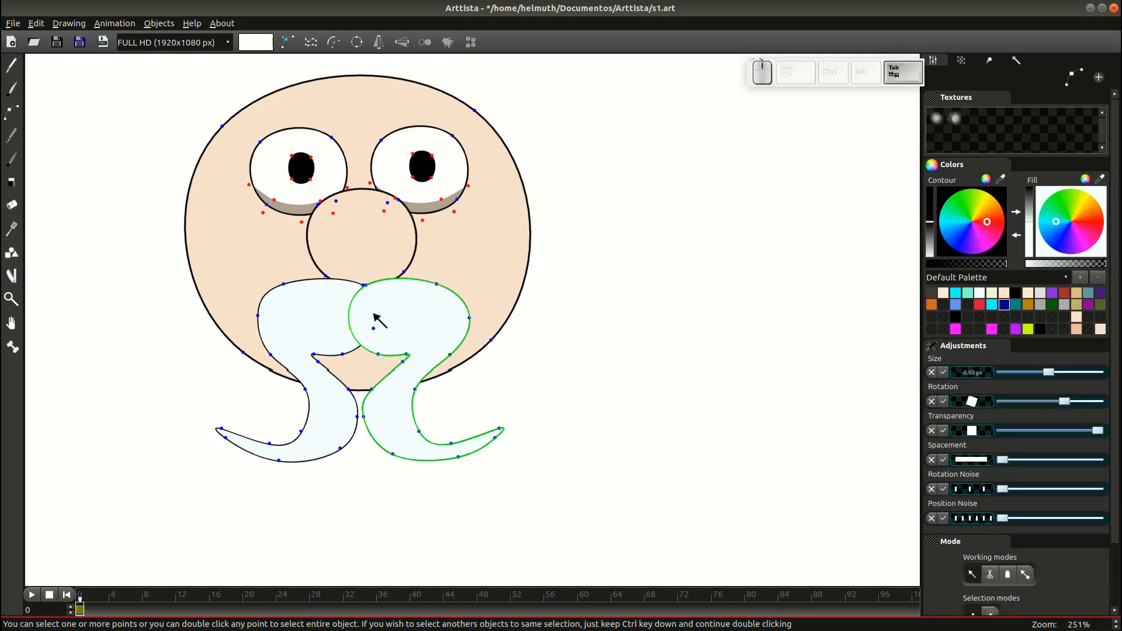
left_click(364, 286)
key("KP_Subtract")
key("Tab")
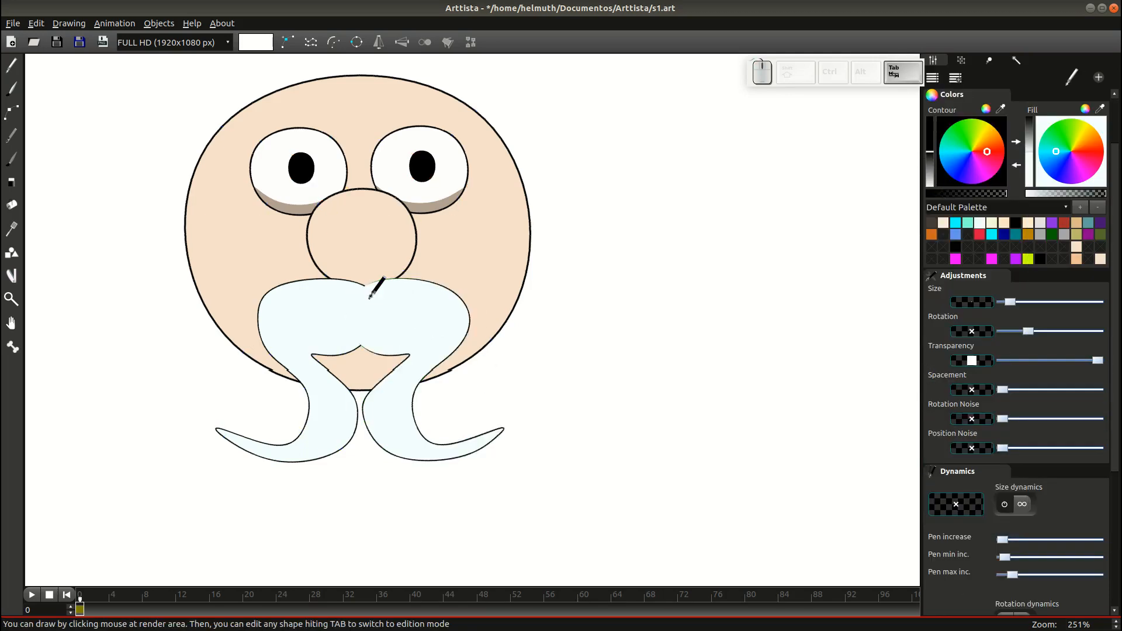
key("Tab")
key("Tab")
scroll(306, 305, "up", 1)
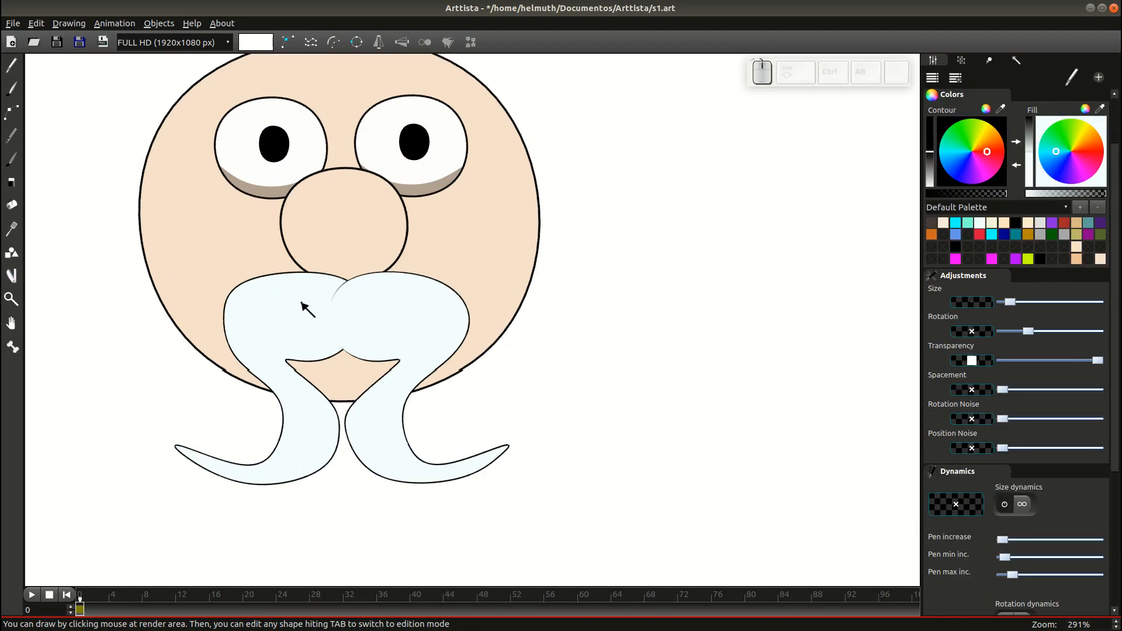
key("Tab")
scroll(351, 282, "up", 1)
Nudge the moustache's top-left points so the curls overlap, then save s1.art.
left_click_drag(327, 270, 323, 270)
left_click_drag(293, 325, 294, 321)
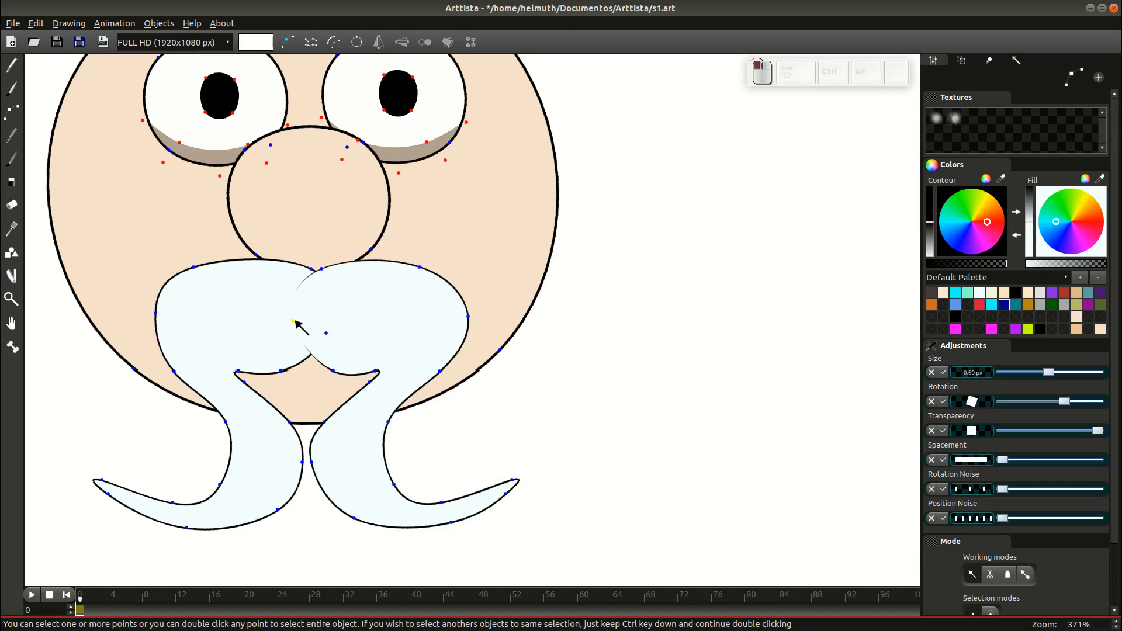
key("Tab")
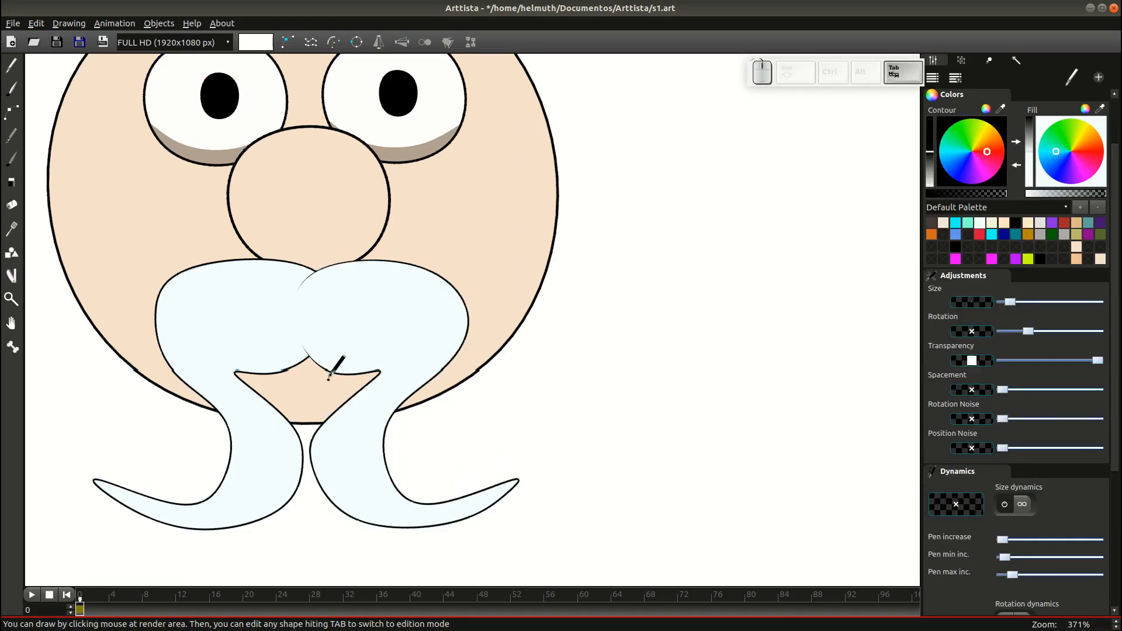
key("Tab")
left_click(293, 325)
key("Tab")
scroll(374, 304, "down", 3)
key("Tab")
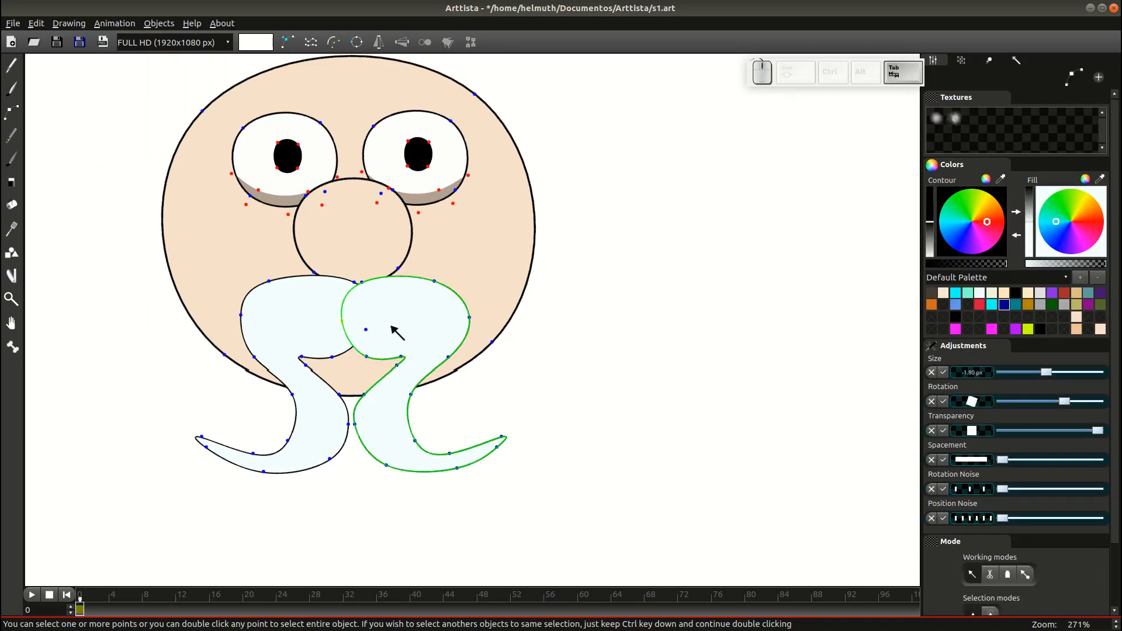
left_click(373, 356)
key("Tab")
key("ctrl+s")
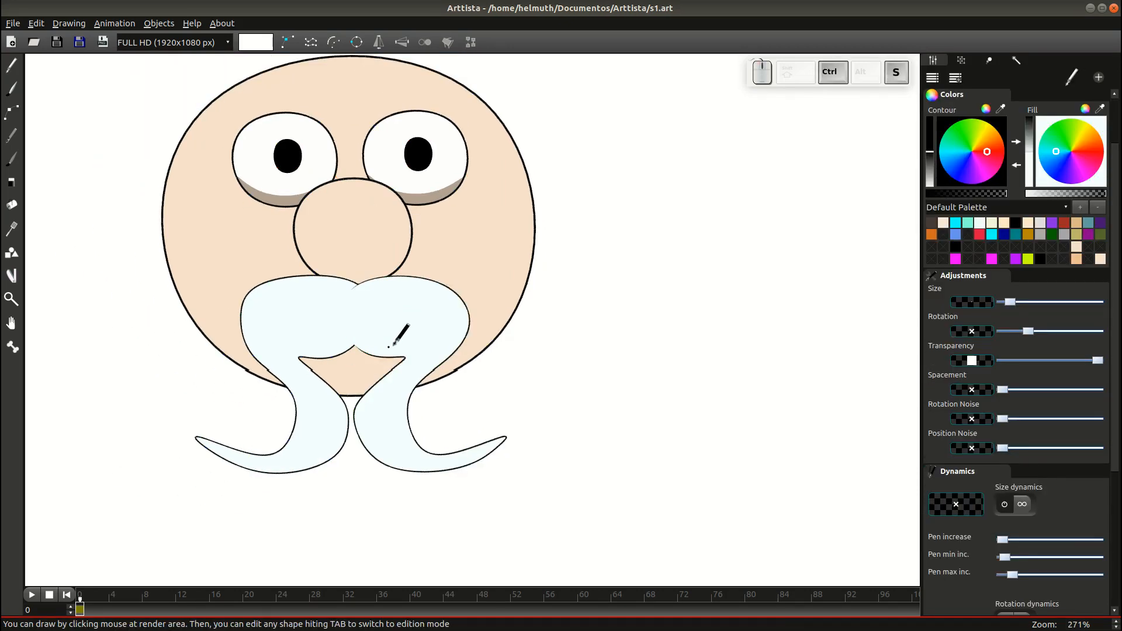
scroll(403, 330, "down", 2)
Tuck the white moustache up beneath the nose circle and save s1.art again.
key("Tab")
double_click(308, 304)
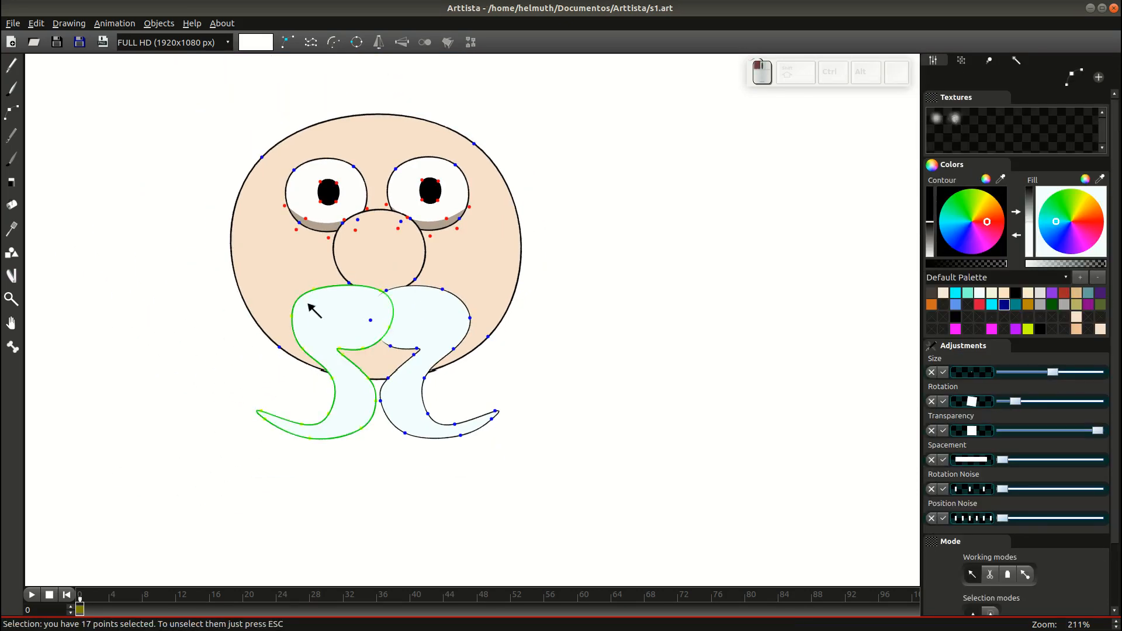
left_click(442, 290, "ctrl")
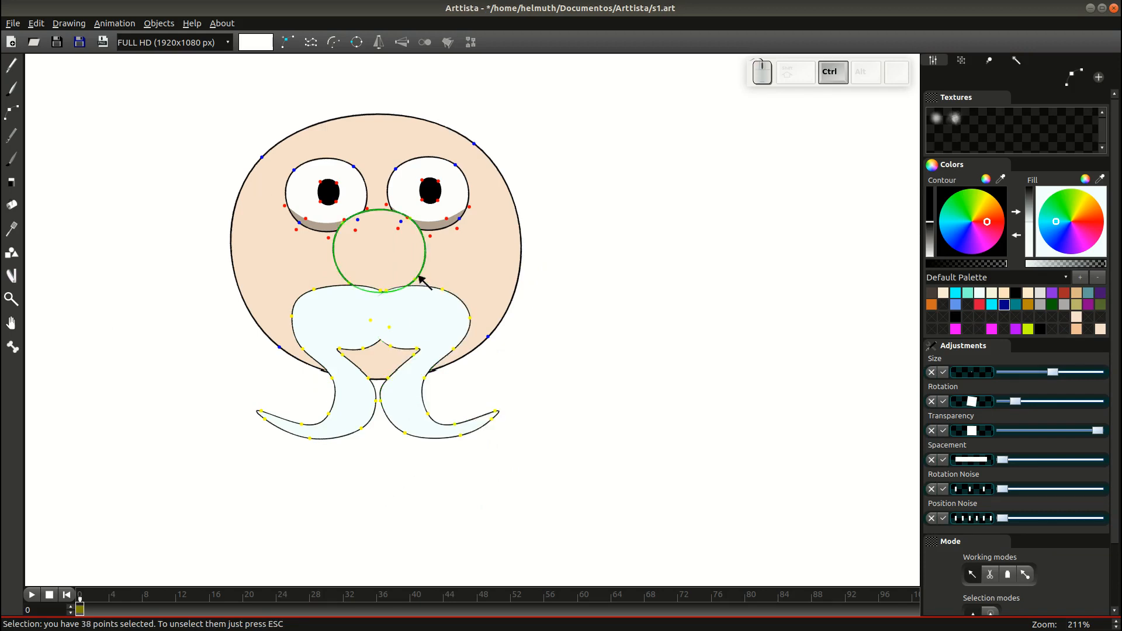
key("shift+Tab")
key("Tab")
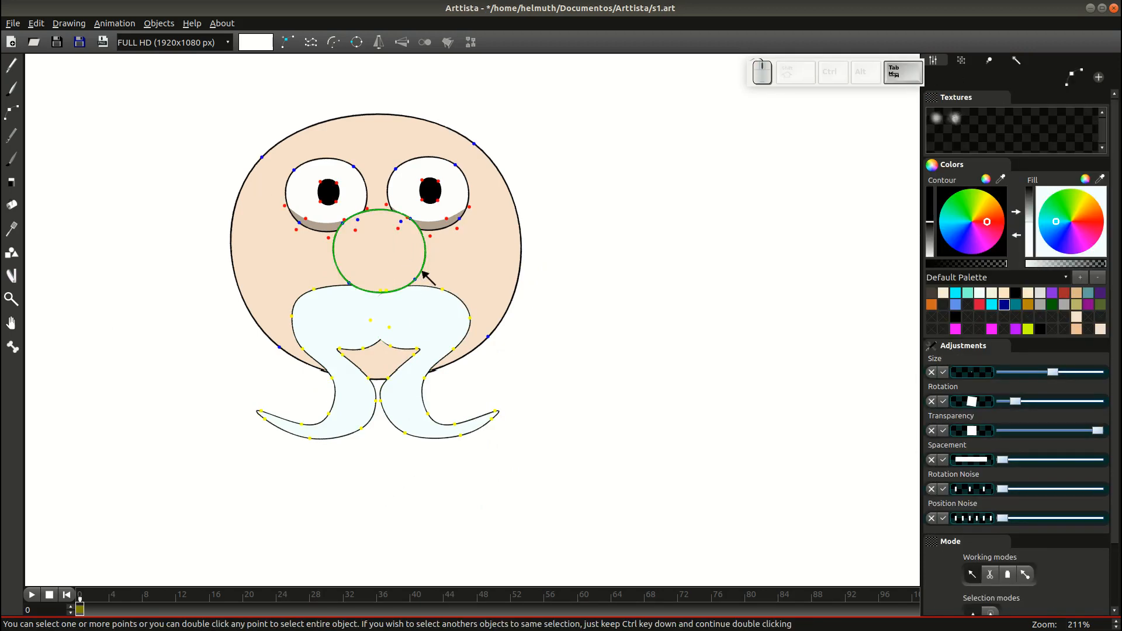
double_click(419, 285)
key("g")
key("Tab")
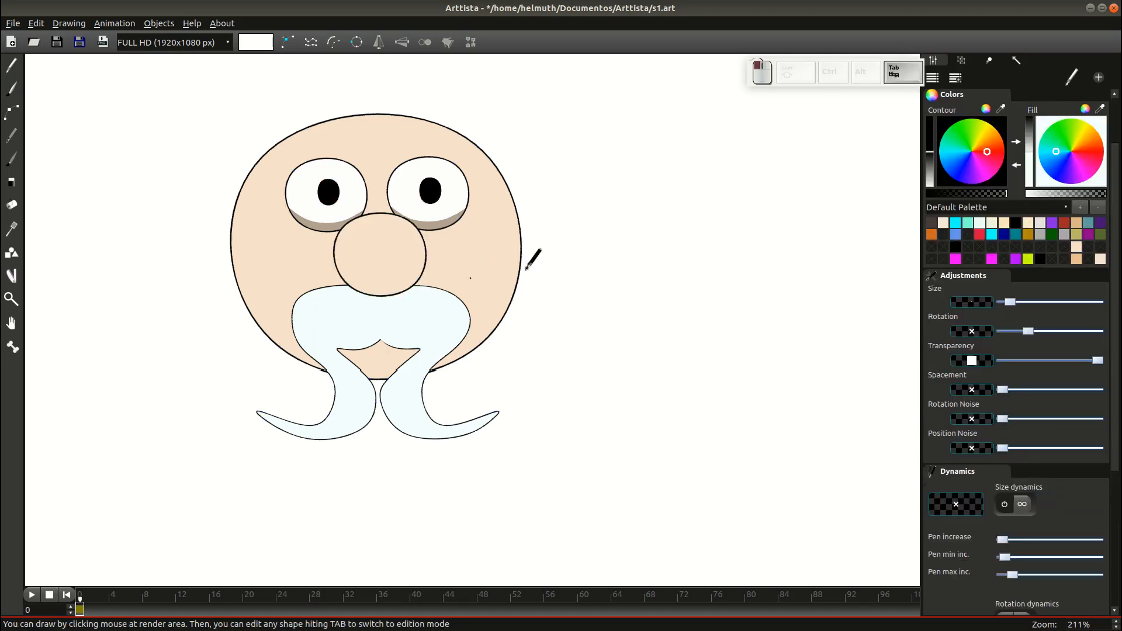
scroll(534, 266, "down", 1)
key("ctrl+s")
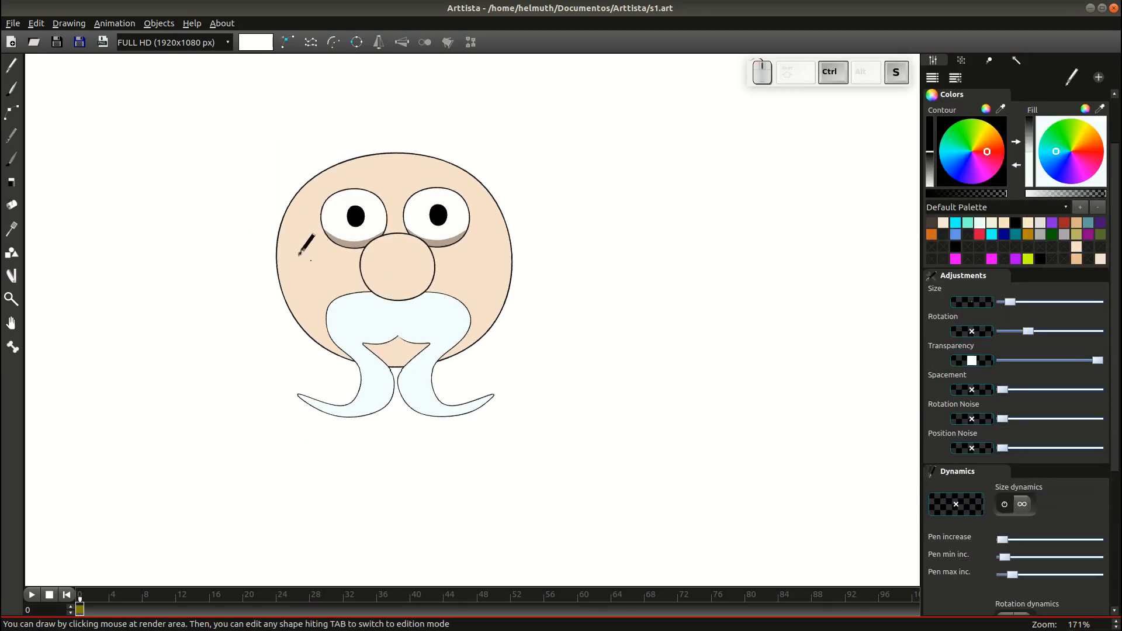
Draw a closed, wavy beard outline from the cheeks down past the face.
mouse_move(323, 310)
left_mouse_down()
mouse_move(341, 282)
mouse_move(288, 368)
mouse_move(351, 540)
mouse_move(383, 454)
mouse_move(398, 464)
mouse_move(372, 535)
mouse_move(426, 519)
mouse_move(409, 566)
mouse_move(441, 536)
mouse_move(442, 504)
mouse_move(448, 552)
mouse_move(481, 543)
mouse_move(517, 428)
mouse_move(494, 333)
mouse_move(512, 349)
mouse_move(534, 210)
mouse_move(536, 238)
mouse_move(528, 182)
mouse_move(521, 168)
mouse_move(516, 201)
mouse_move(489, 237)
mouse_move(412, 254)
mouse_move(350, 231)
mouse_move(311, 186)
left_mouse_up()
key("Tab")
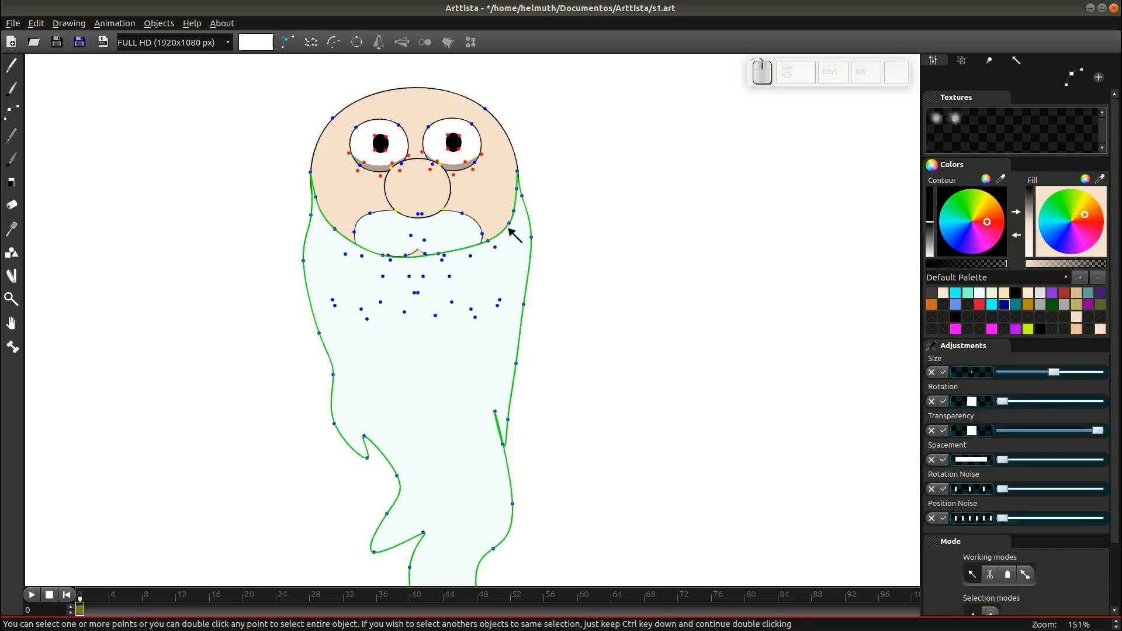
left_click(503, 230)
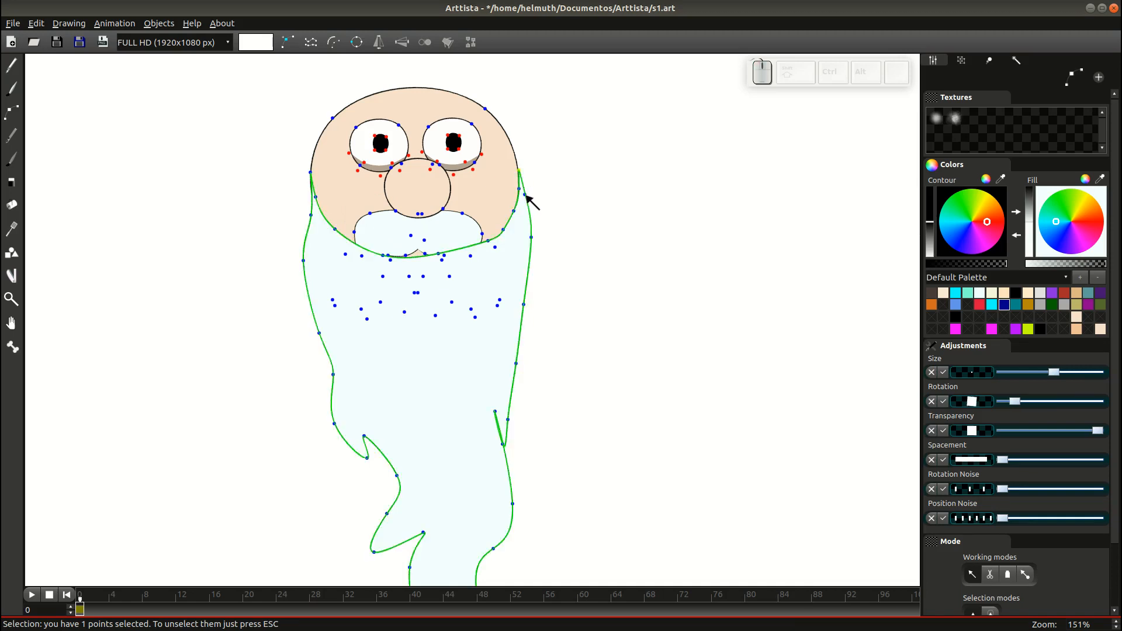
Send the beard behind the head and moustache.
left_click(525, 195)
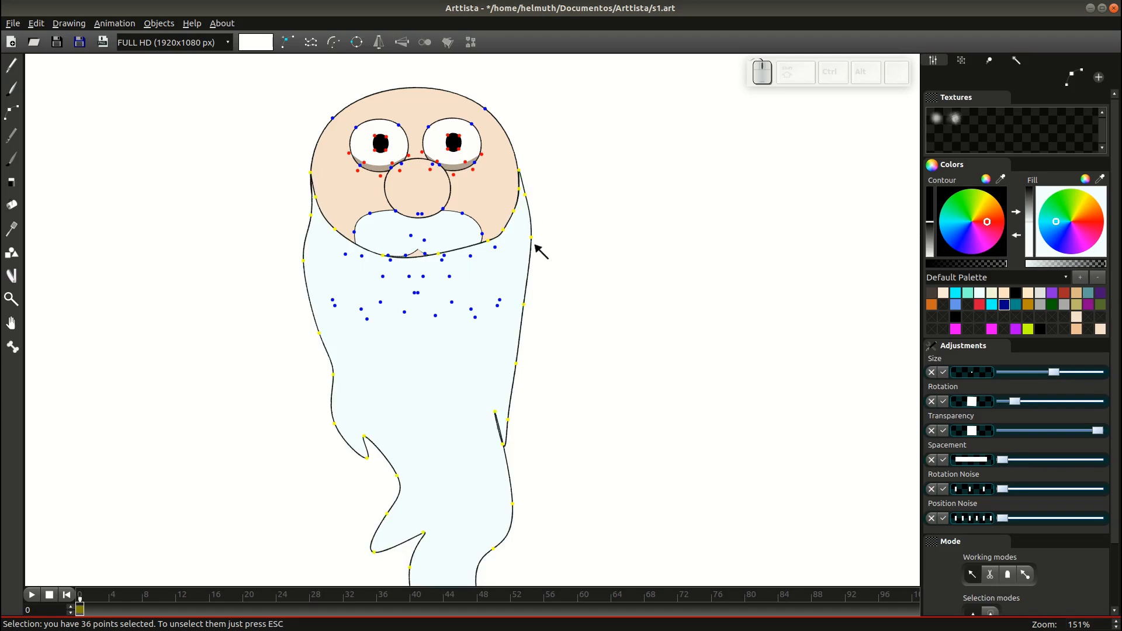
left_click(497, 125, "ctrl")
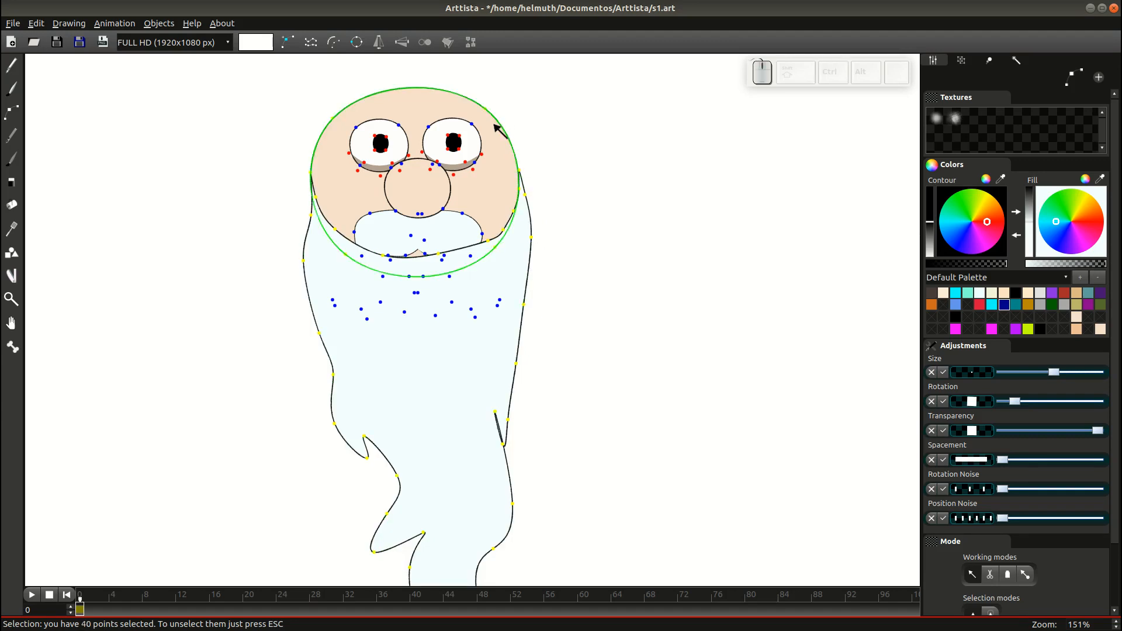
key("shift+Tab")
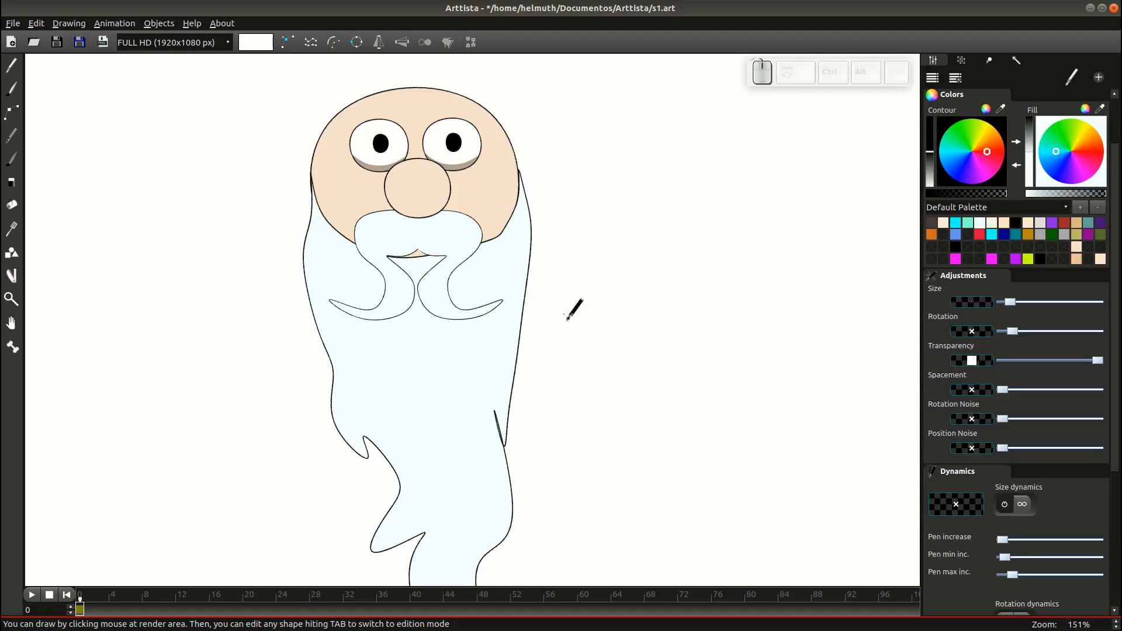
scroll(574, 336, "down", 2)
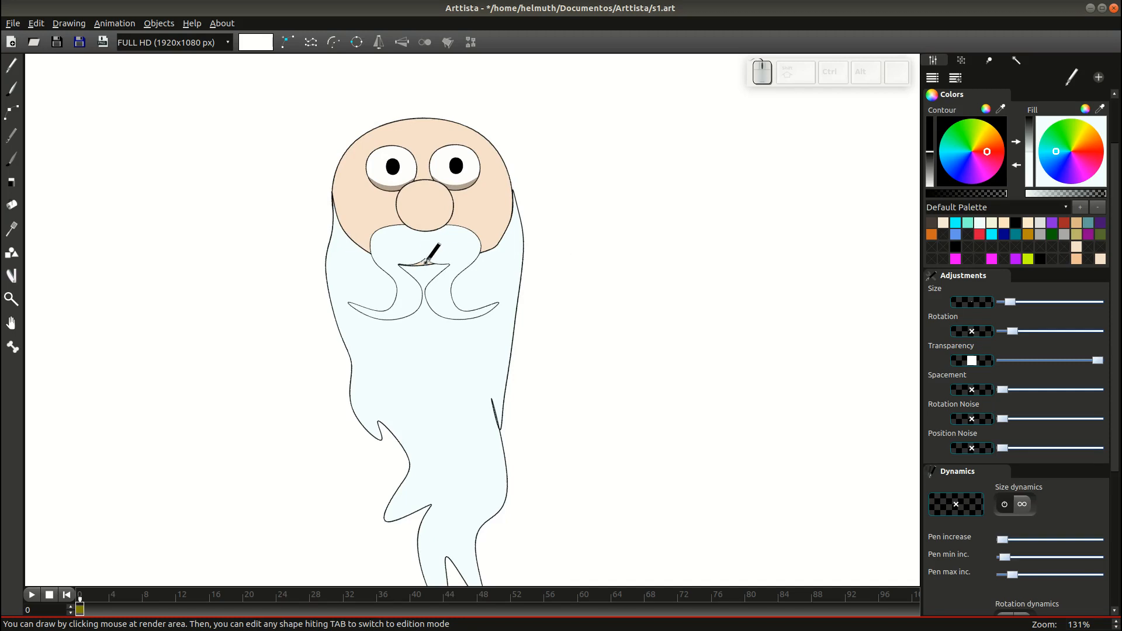
Move the nose and the moustache slightly lower.
key("Tab")
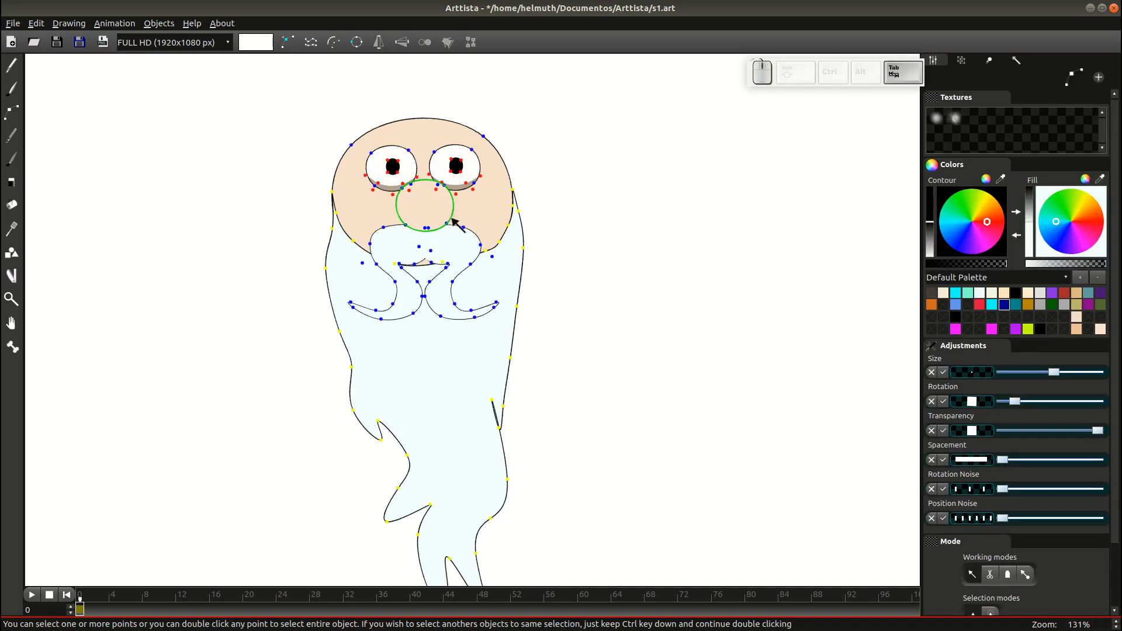
double_click(448, 224)
key("g")
left_click(448, 228)
key("Tab")
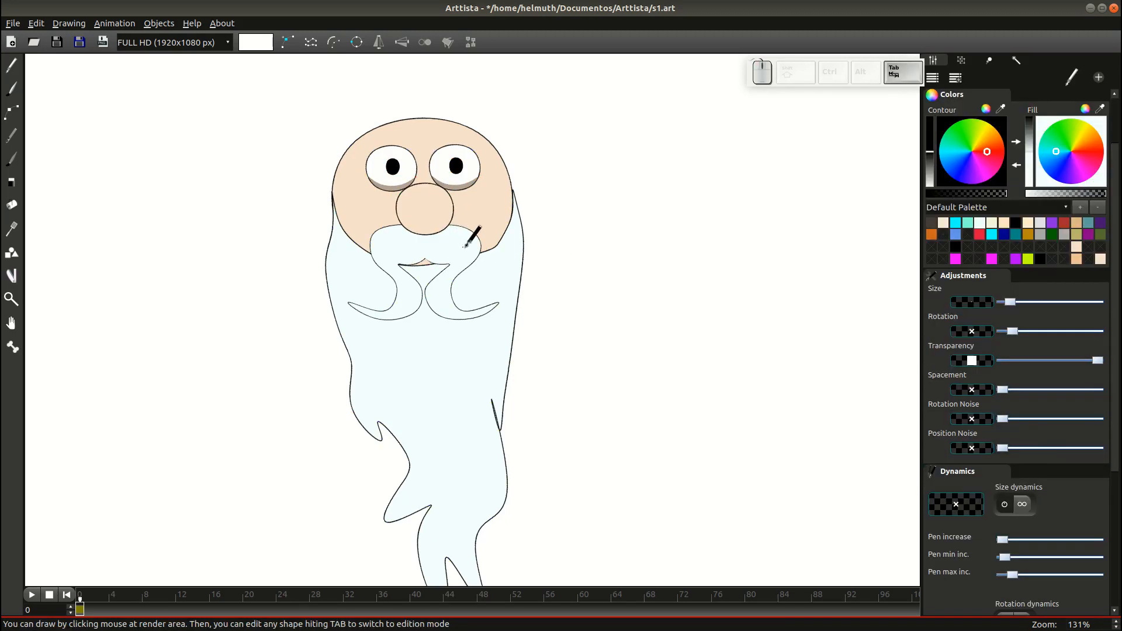
key("Tab")
double_click(465, 229)
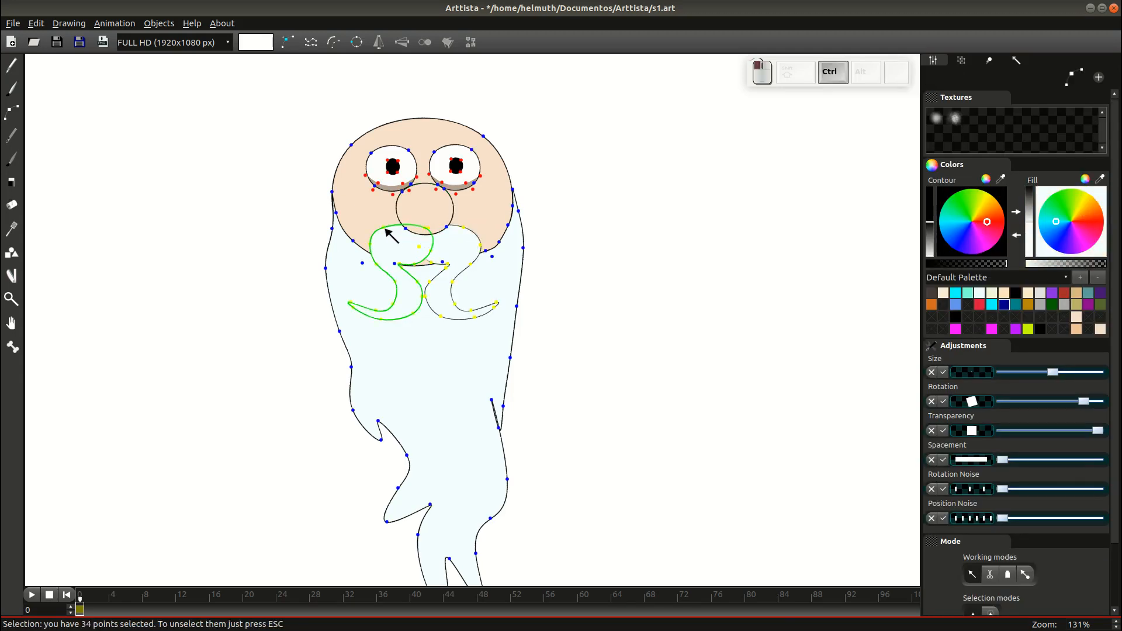
key("g")
left_click(386, 232)
key("Tab")
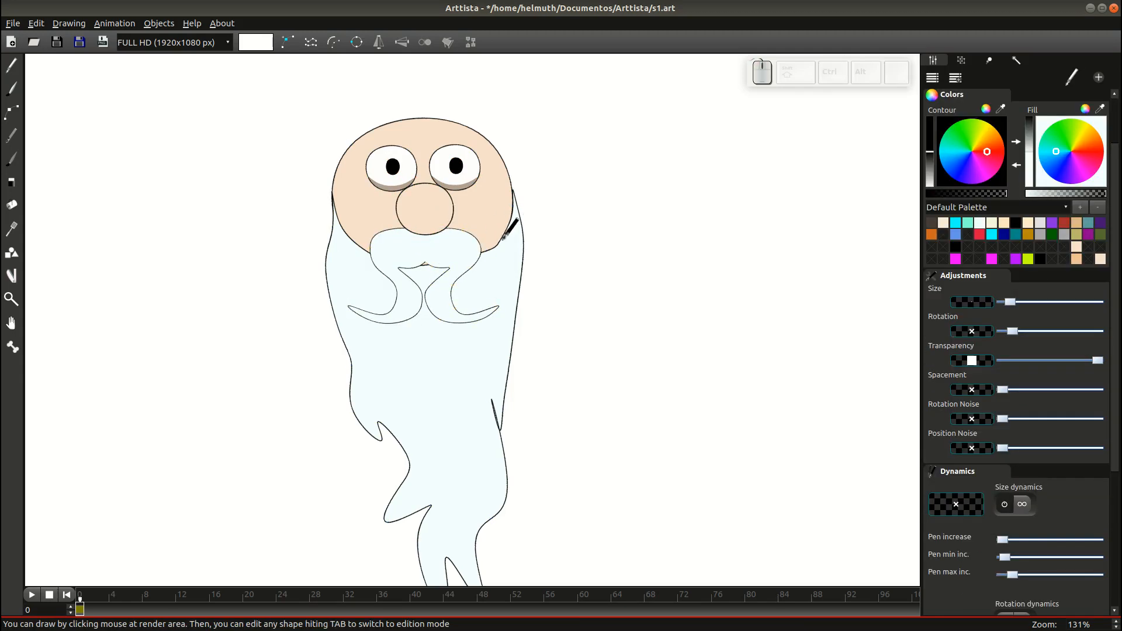
Isolate the beard shape for point editing.
key("Tab")
left_click(523, 248)
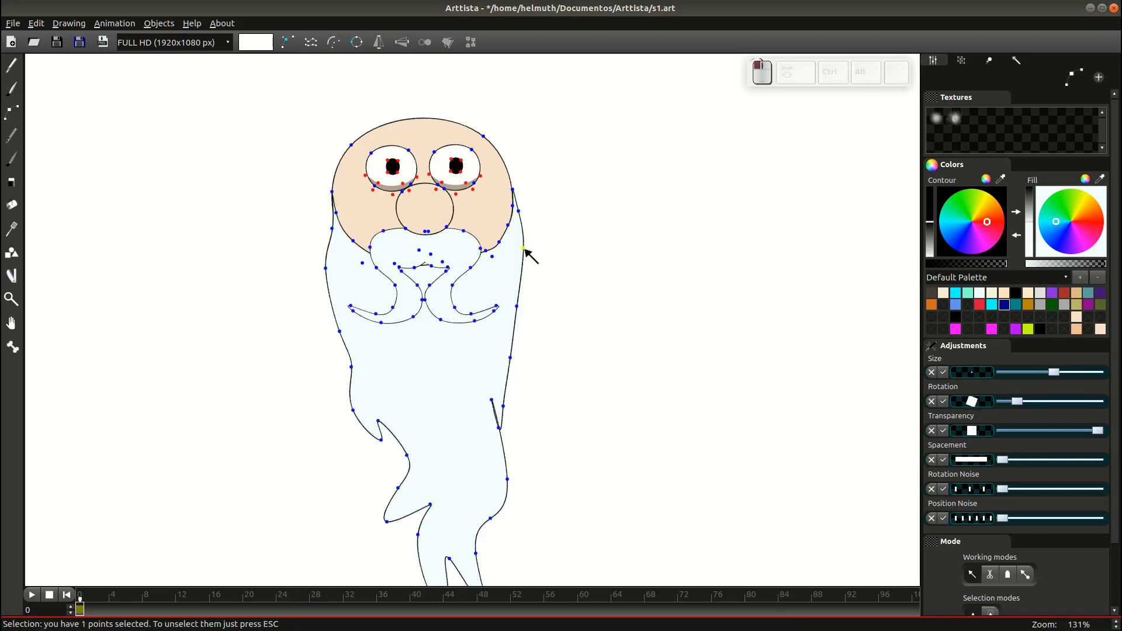
double_click(522, 236)
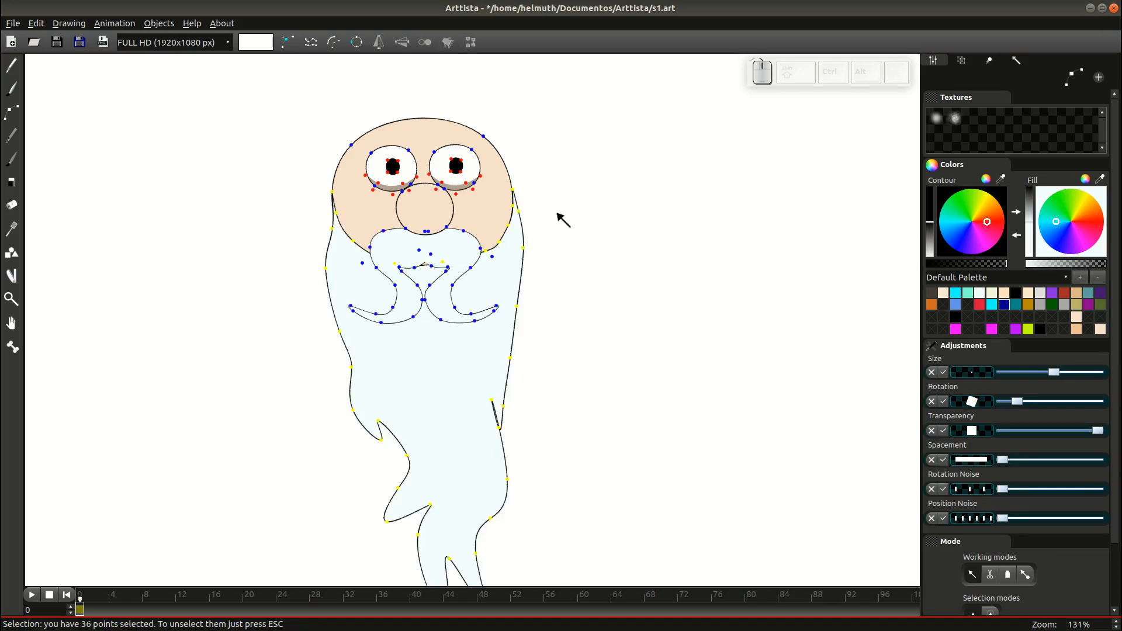
key("Escape")
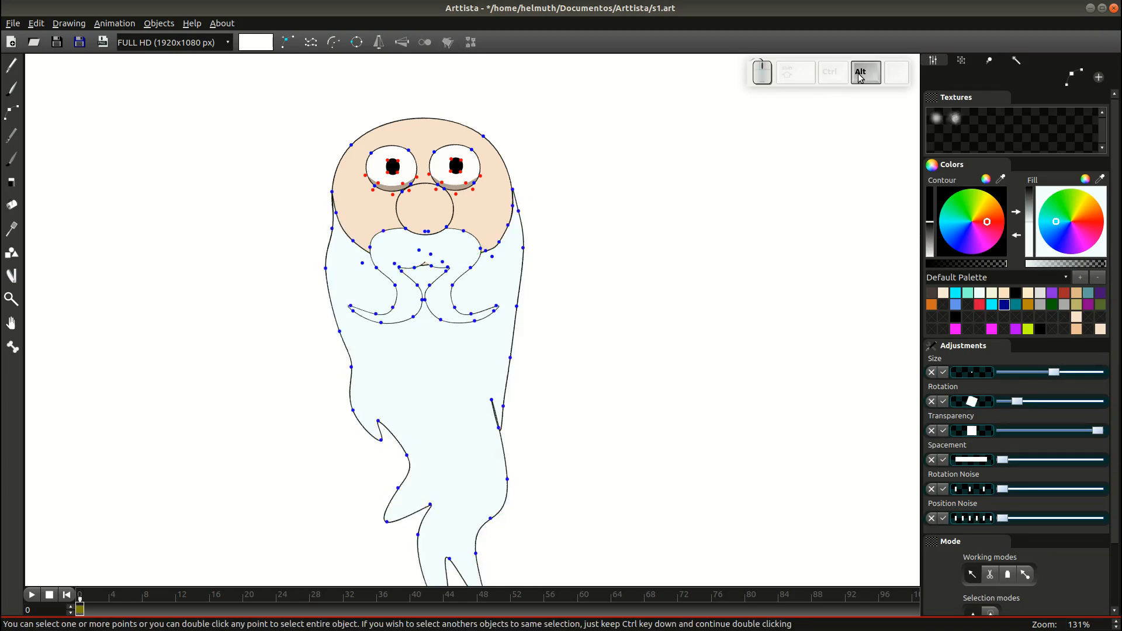
double_click(526, 249, "alt")
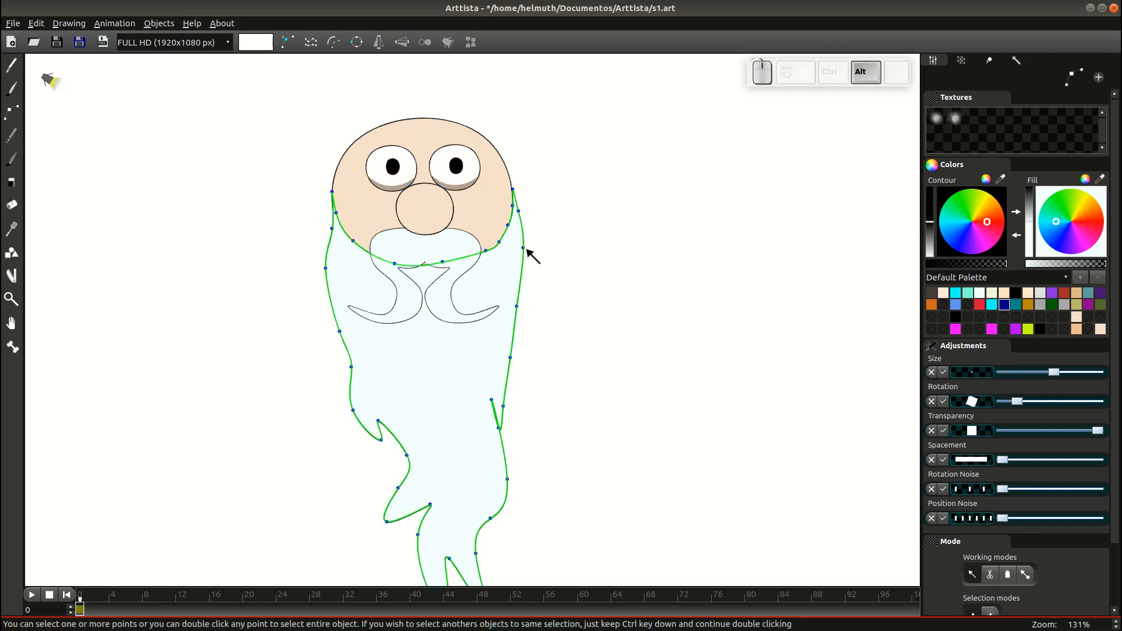
Move the beard's top points and tighten its left edge against the head.
left_click_drag(379, 248, 454, 282)
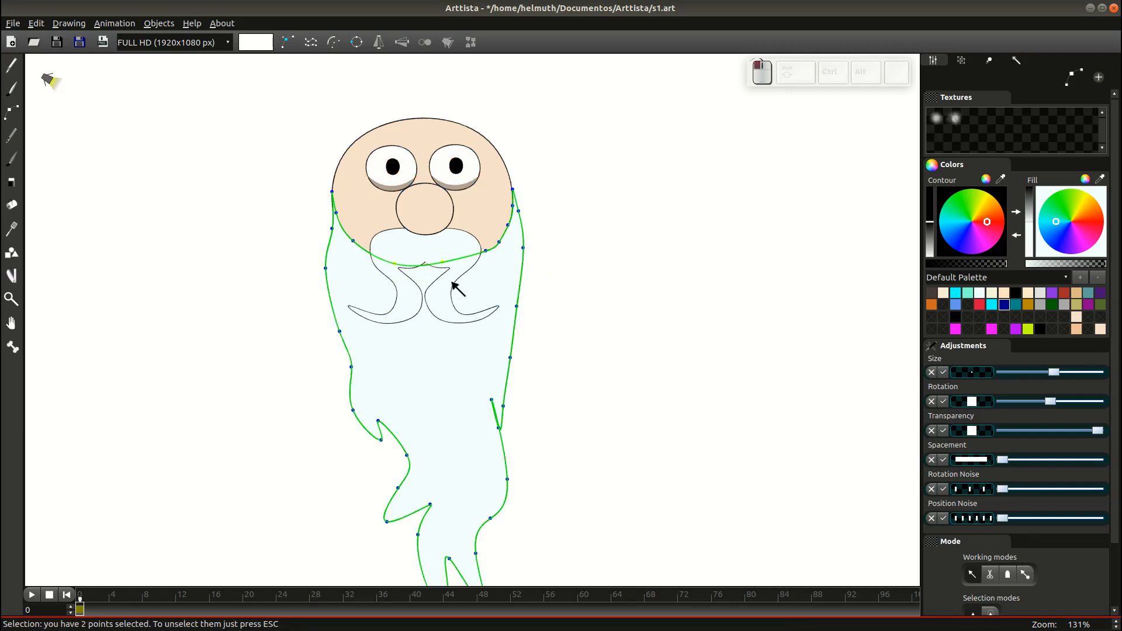
key("g")
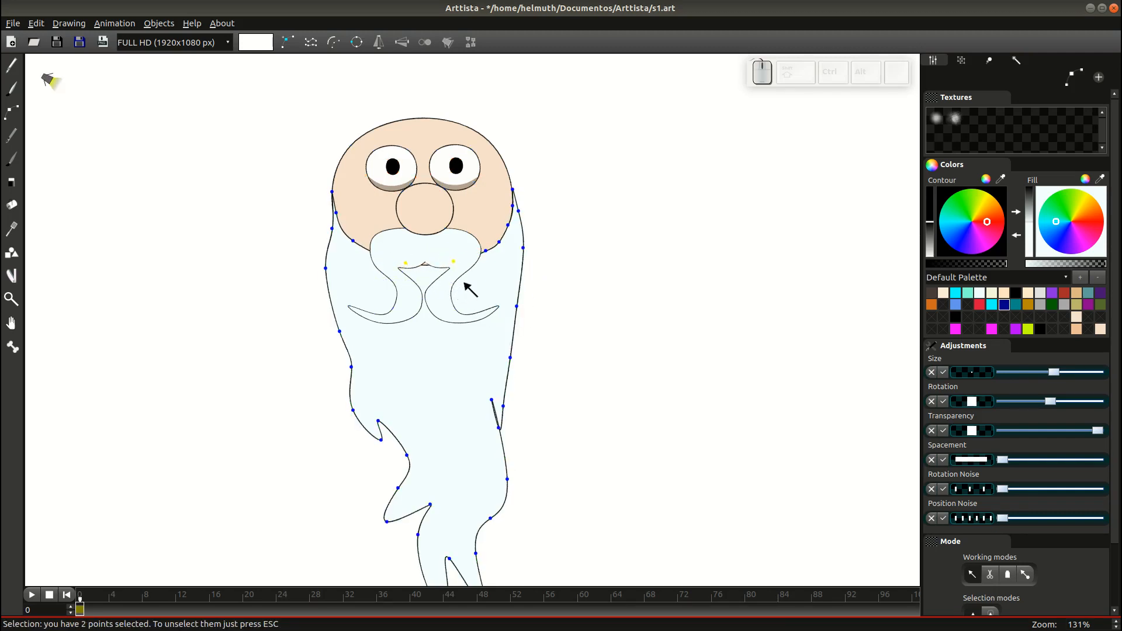
left_click(327, 224)
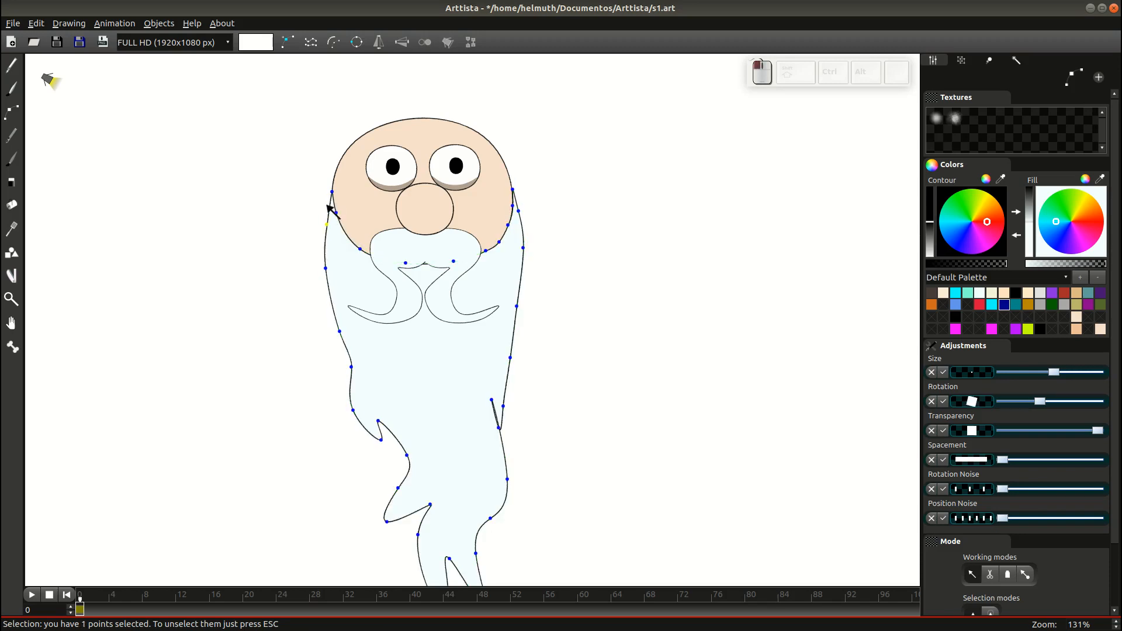
left_click_drag(332, 179, 333, 180)
left_click_drag(327, 225, 322, 225)
left_click_drag(336, 213, 334, 182)
left_click_drag(512, 190, 510, 210)
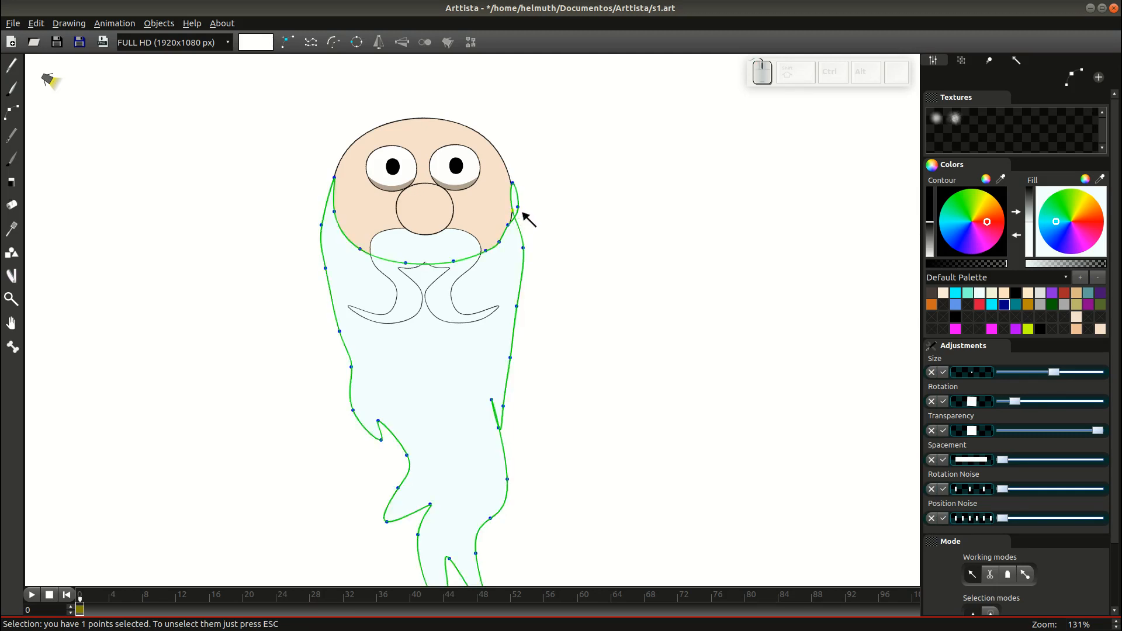
Undo a bad move, delete a right-edge point, and fit the beard's right edge to the head.
key("ctrl+z")
key("ctrl+z")
key("3")
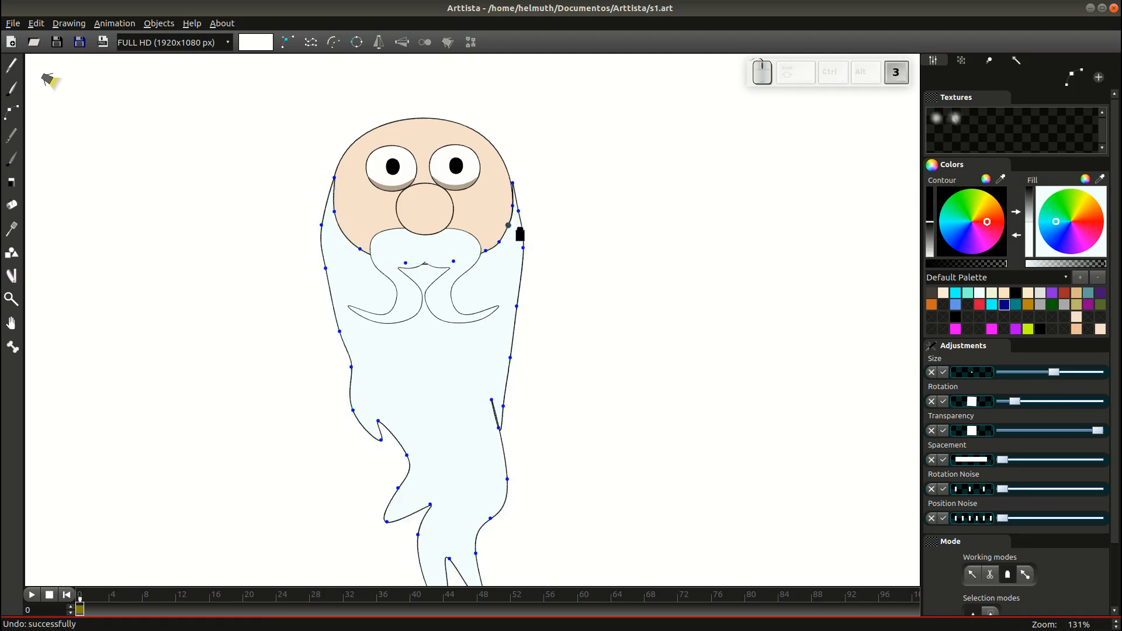
left_click(508, 225)
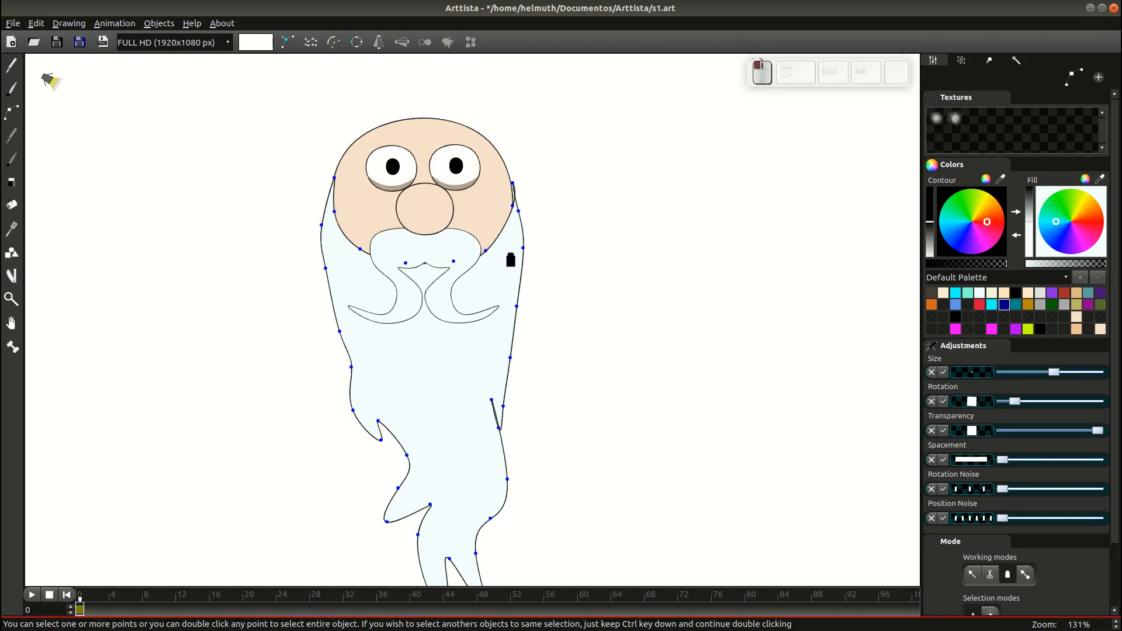
key("1")
left_click_drag(487, 252, 501, 251)
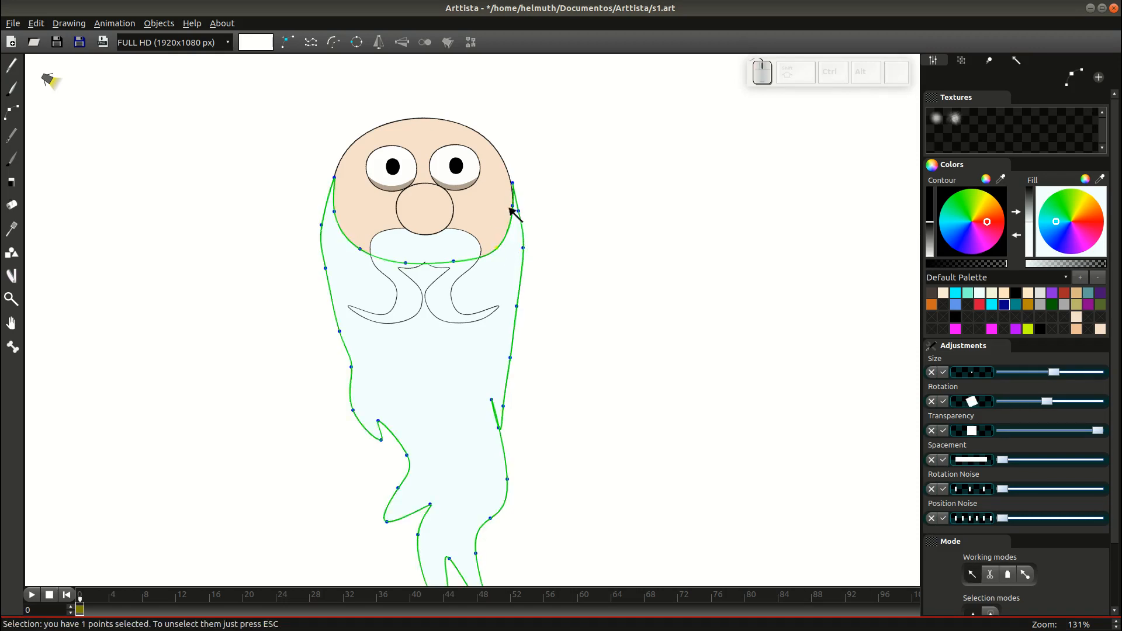
left_click(513, 182)
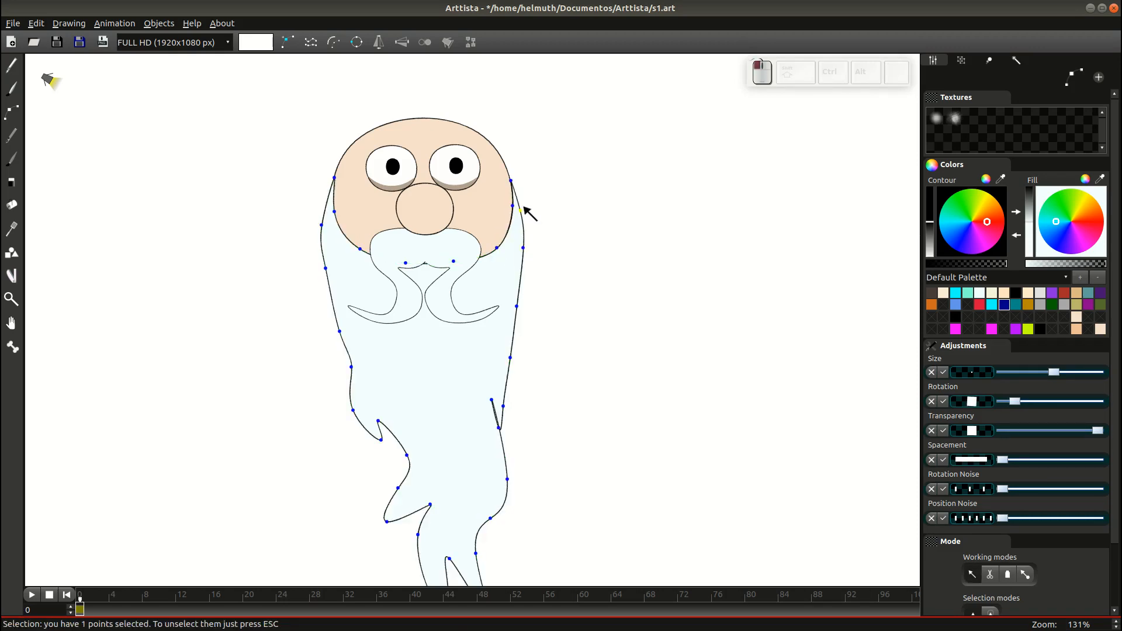
key("Tab")
scroll(507, 289, "down", 2)
key("Tab")
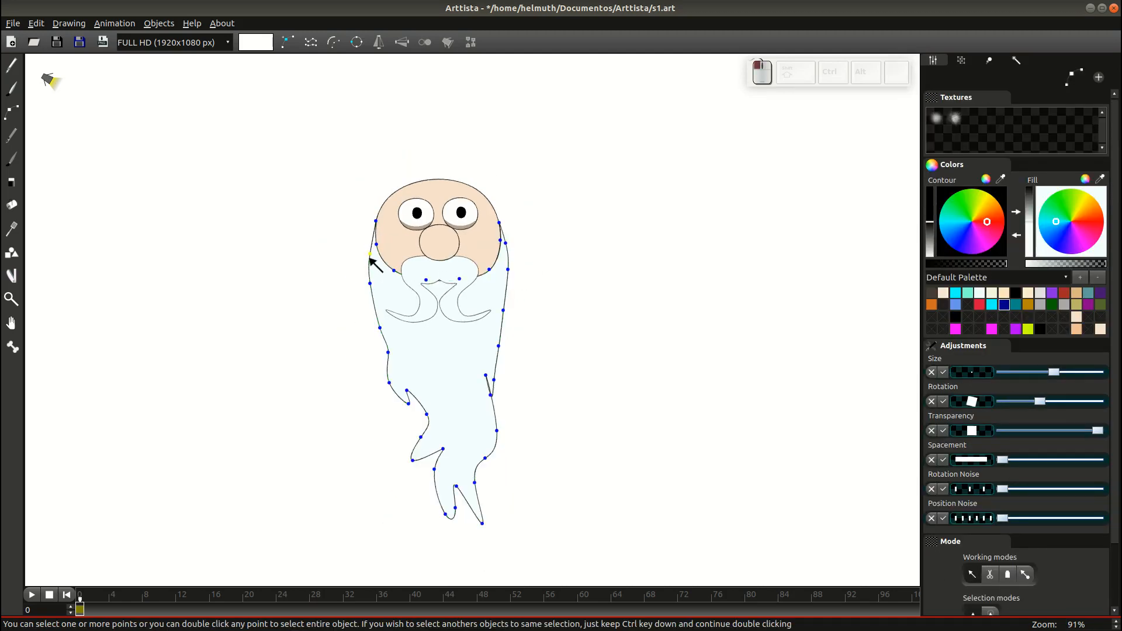
key("Tab")
scroll(572, 377, "down", 2)
scroll(572, 377, "up", 4)
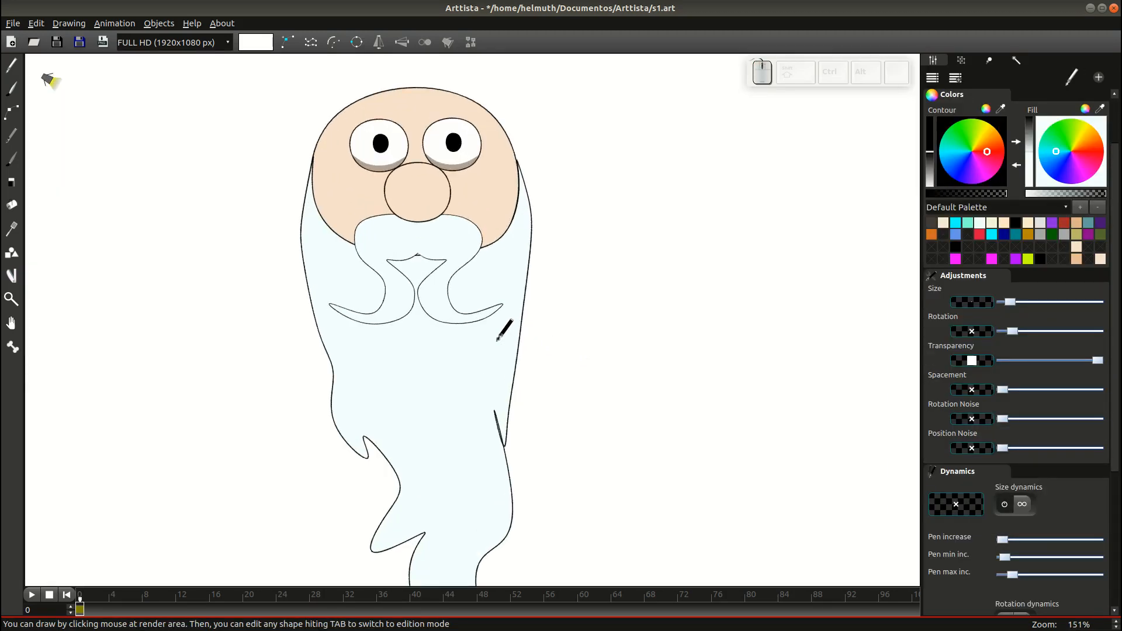
Recolour both moustache halves and the beard outline to a soft light tone.
key("Tab")
key("ctrl")
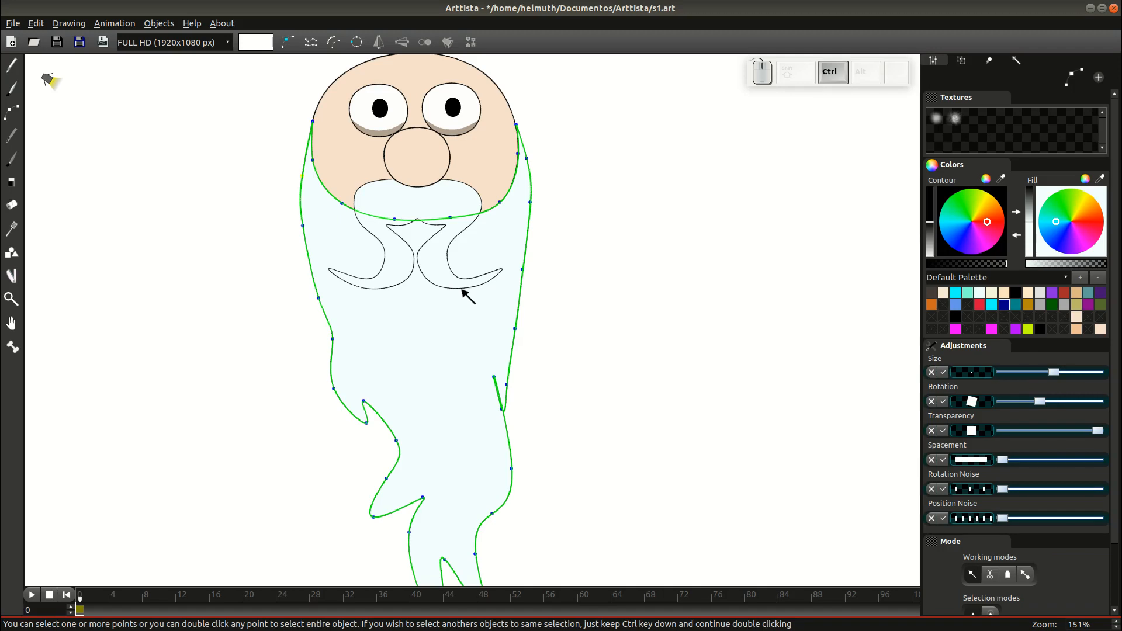
left_click(463, 183)
double_click(468, 183)
double_click(373, 184, "ctrl")
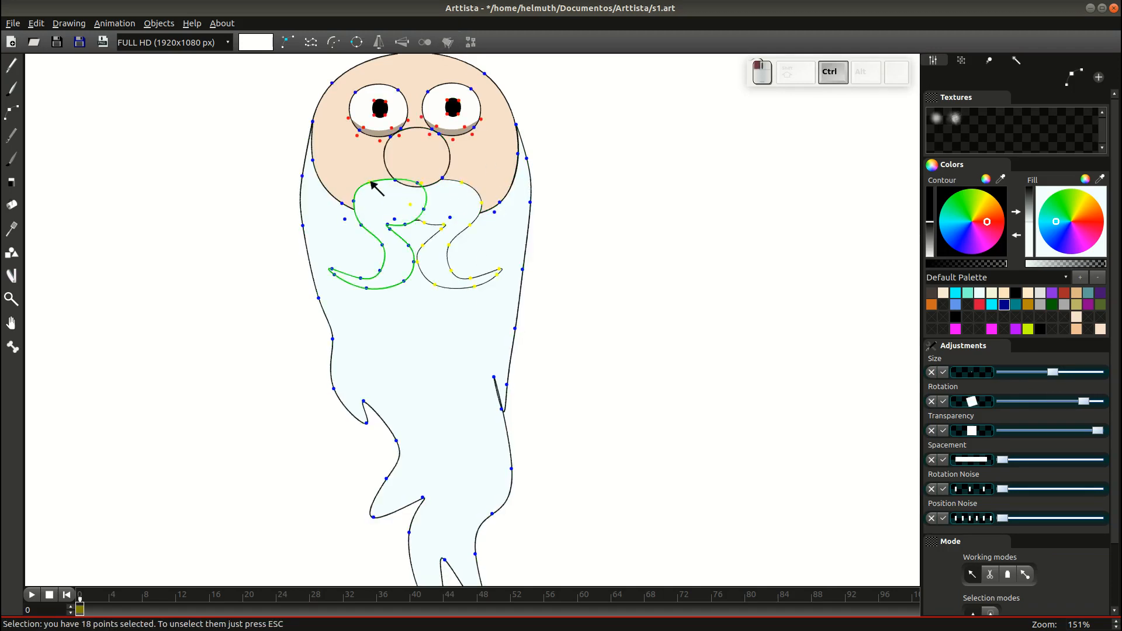
double_click(323, 299, "ctrl")
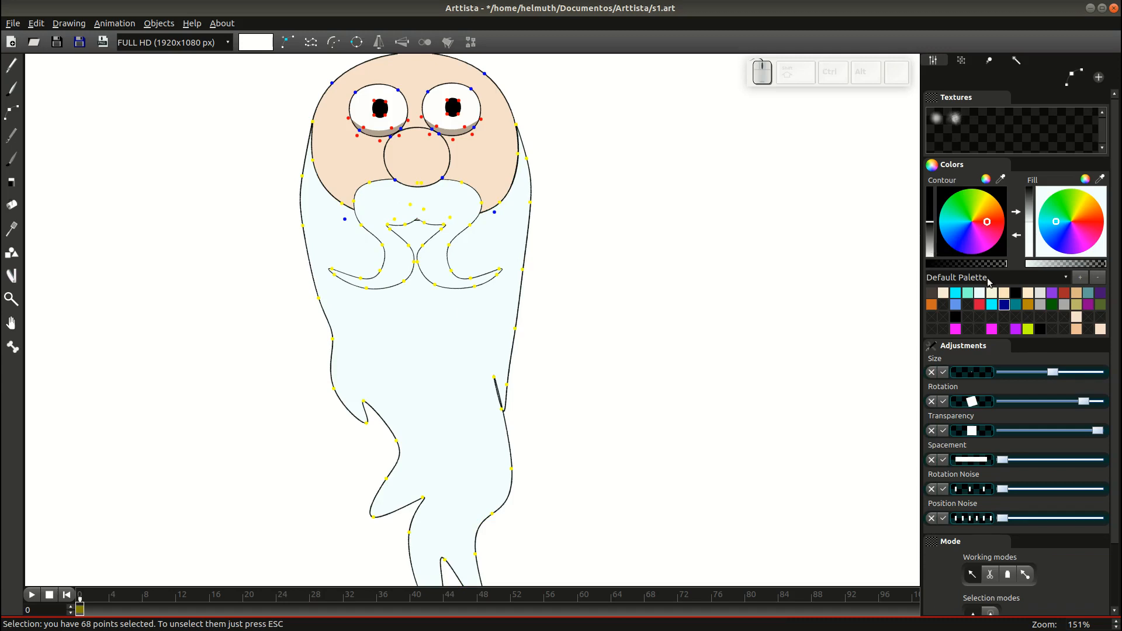
left_click_drag(974, 255, 935, 207)
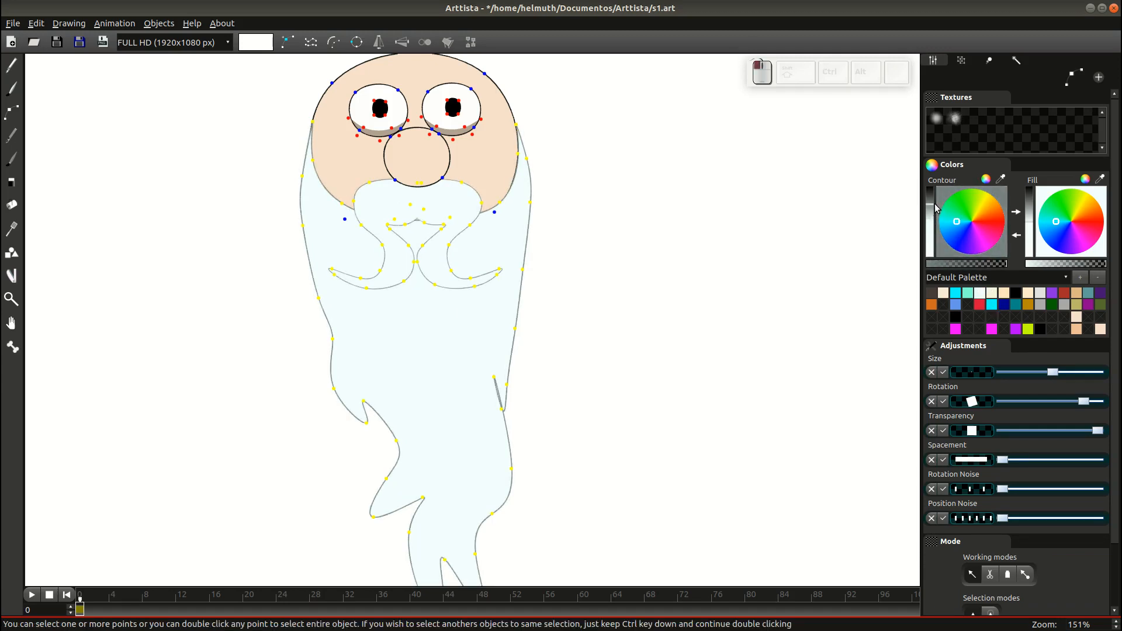
key("Tab")
scroll(590, 368, "down", 4)
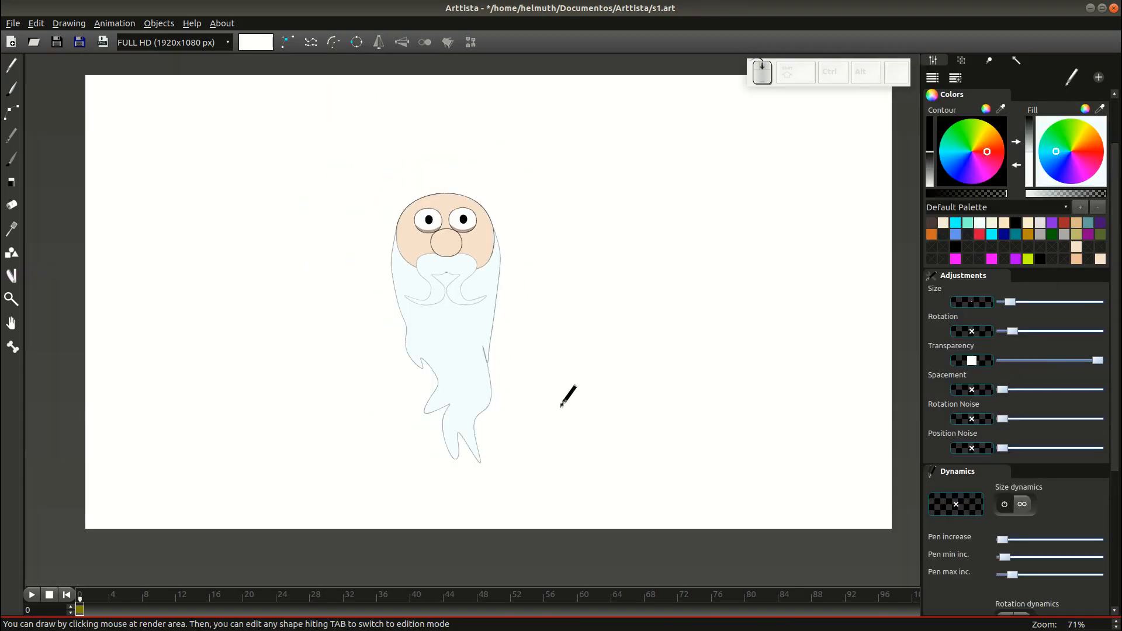
Nudge the beard's outline points to tidy its lower tips.
key("Tab")
left_click(432, 396)
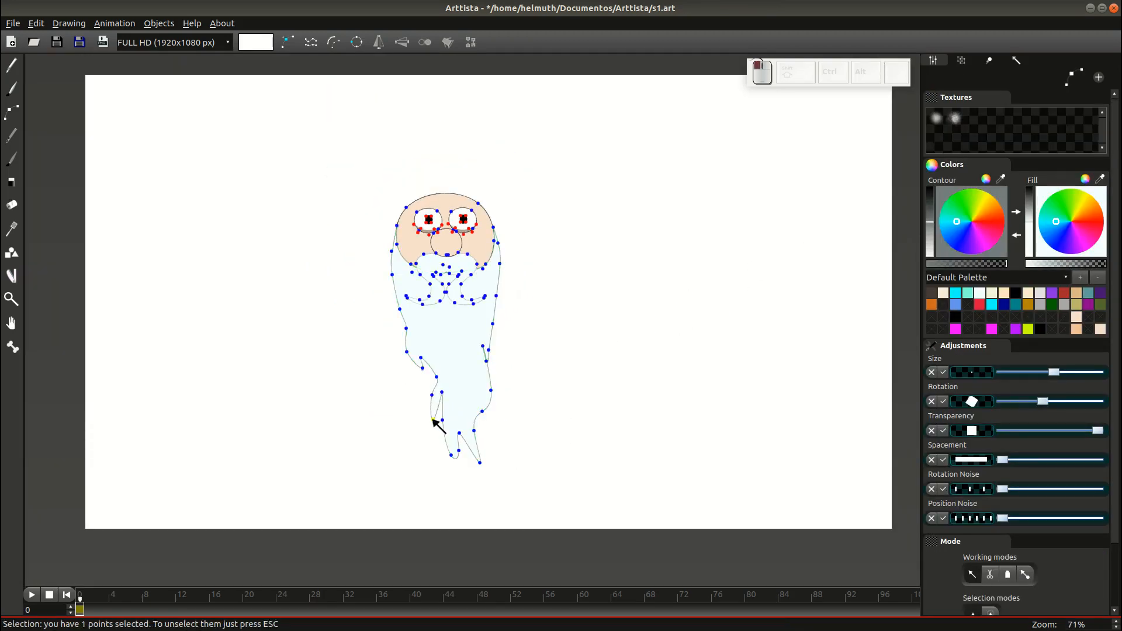
left_click_drag(432, 395, 429, 396)
left_click_drag(436, 377, 435, 378)
key("Escape")
left_click_drag(489, 475, 457, 448)
left_click(462, 461)
double_click(458, 450)
left_click(460, 469)
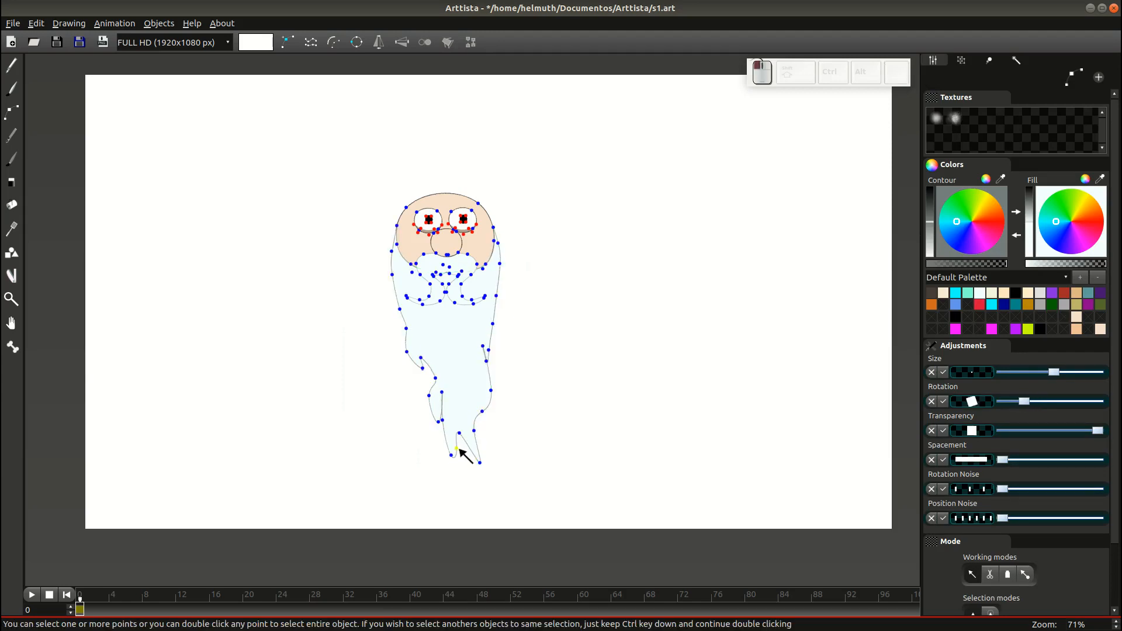
left_click(481, 463)
Select the outlines of both eyes, the nose and the head together.
key("Tab")
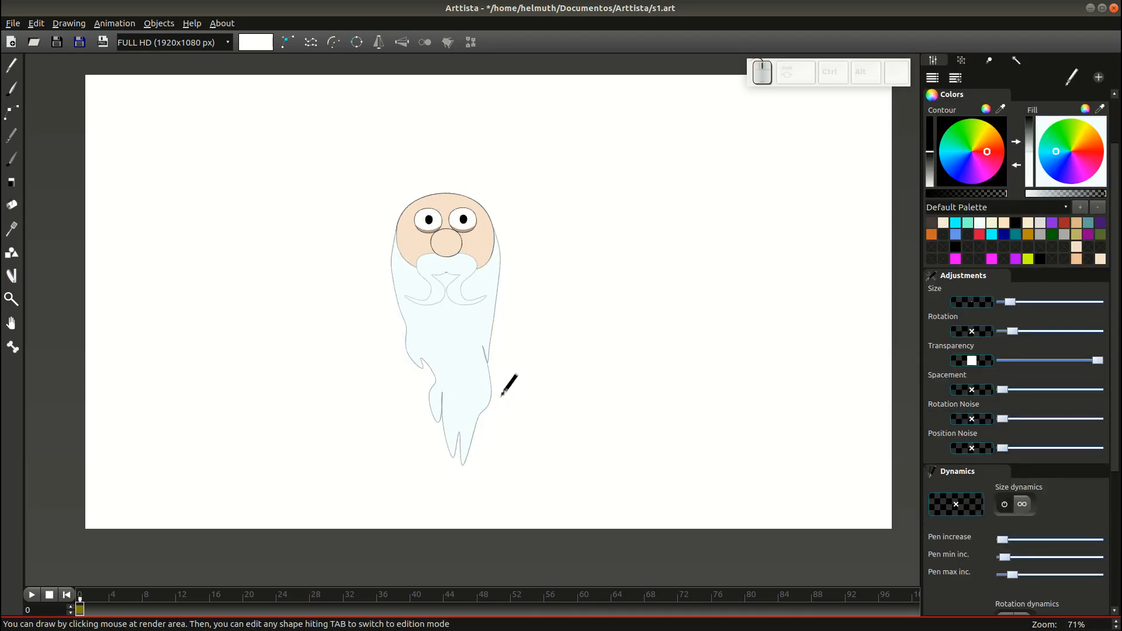
scroll(508, 384, "up", 2)
key("Tab")
key("Tab")
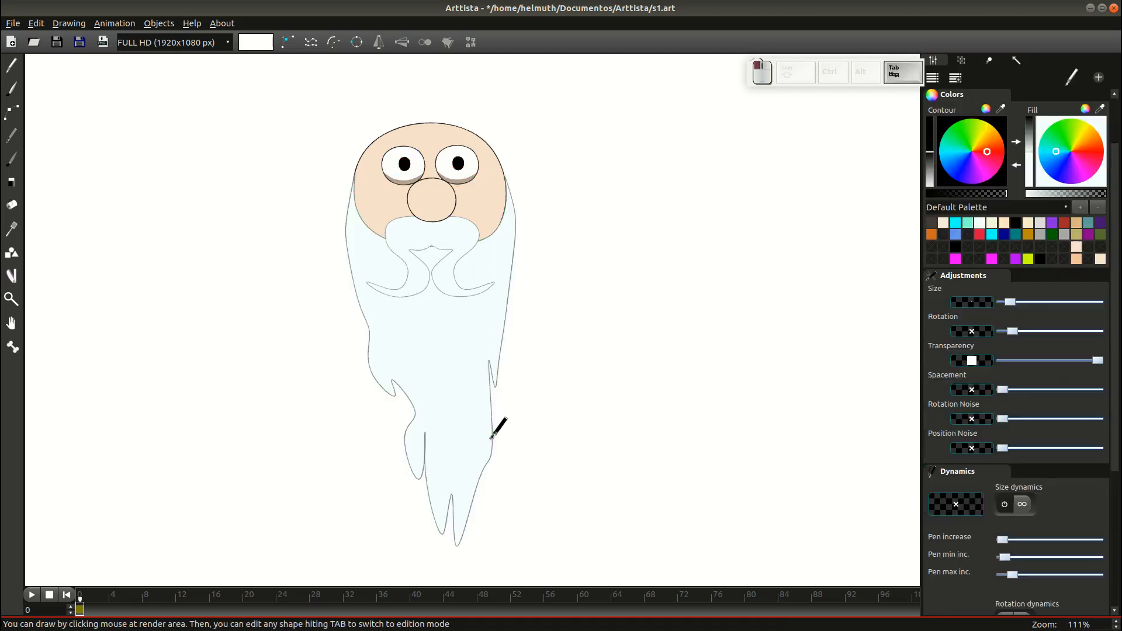
key("Tab")
key("Tab")
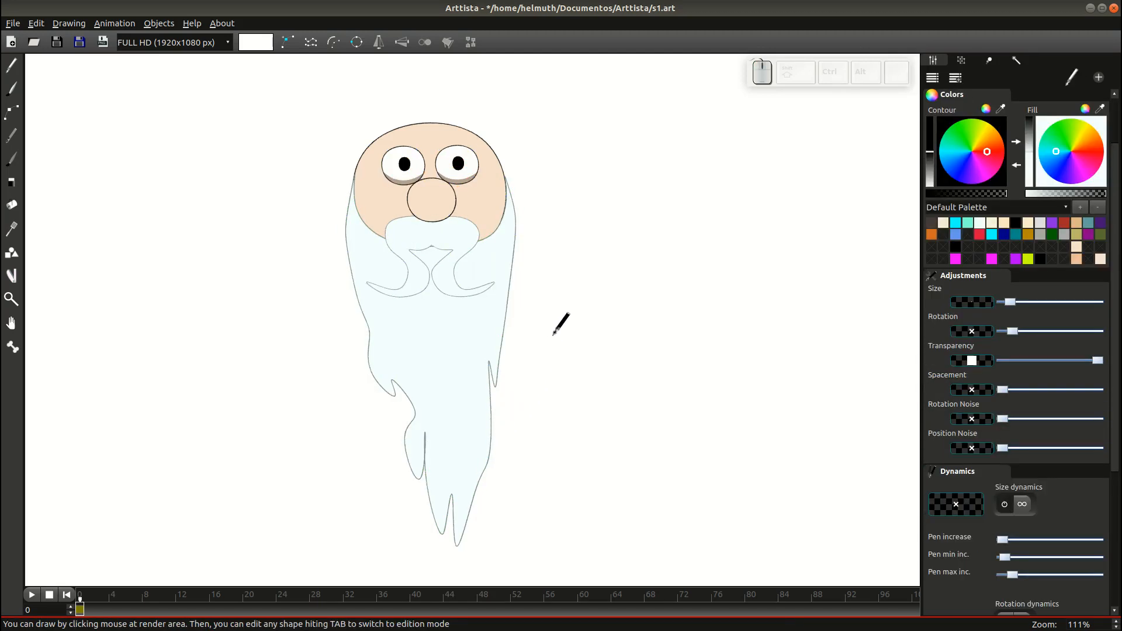
scroll(549, 335, "up", 2)
scroll(641, 171, "up", 1)
left_click_drag(641, 171, 642, 372)
key("Tab")
double_click(378, 231)
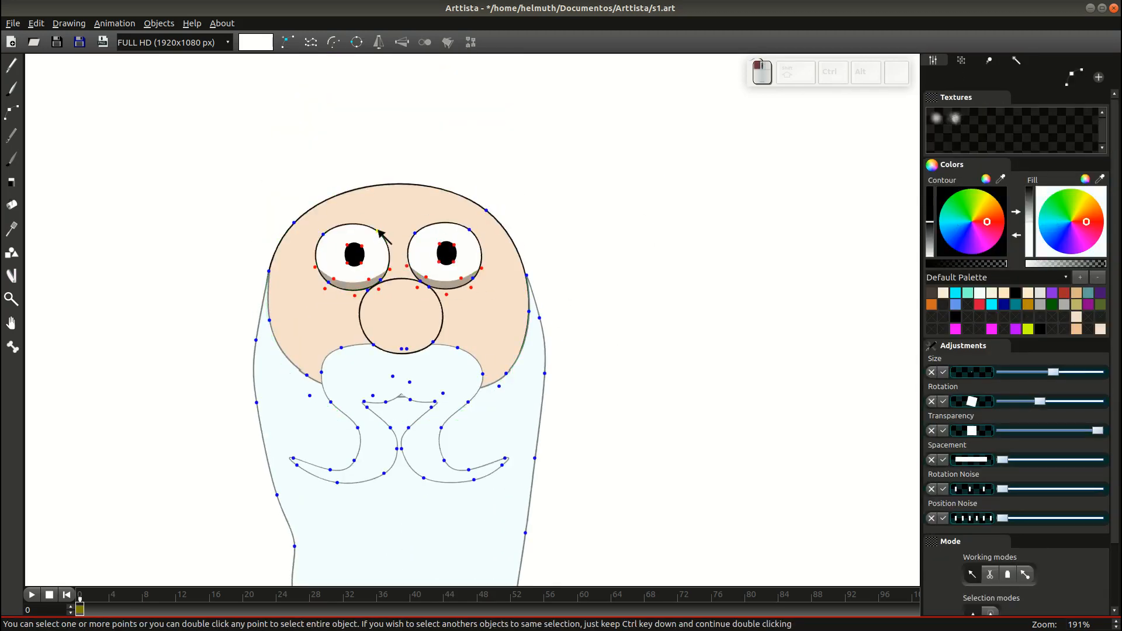
left_click(439, 320, "ctrl")
left_click(476, 233, "ctrl")
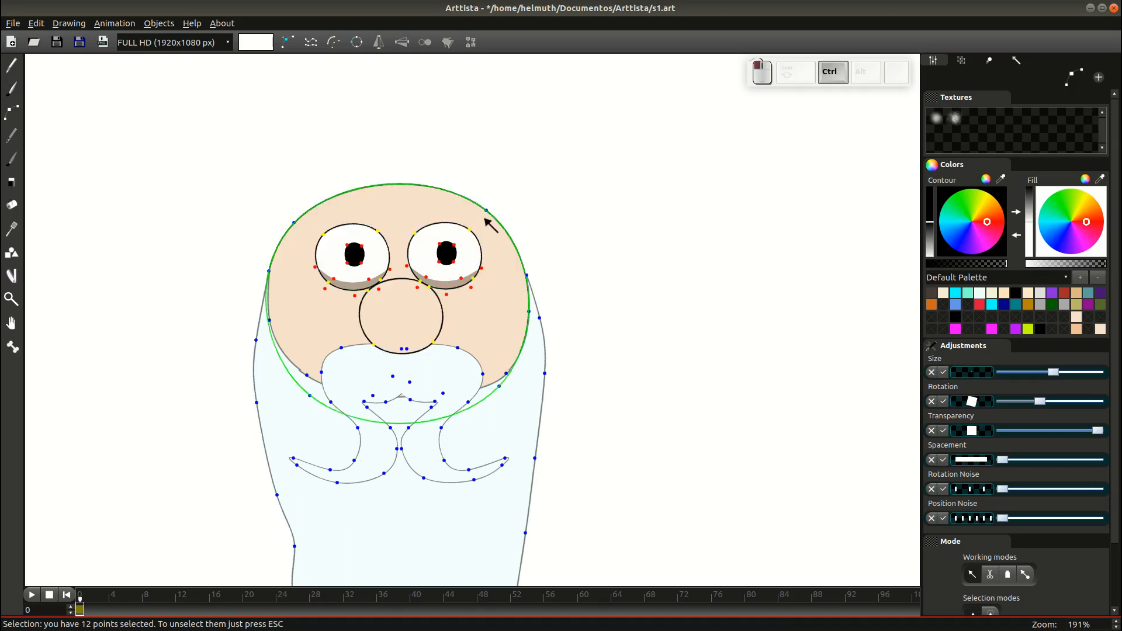
left_click(493, 217, "ctrl")
Sample the skin tone as the outline colour and darken it to greyish brown.
left_click(1000, 179)
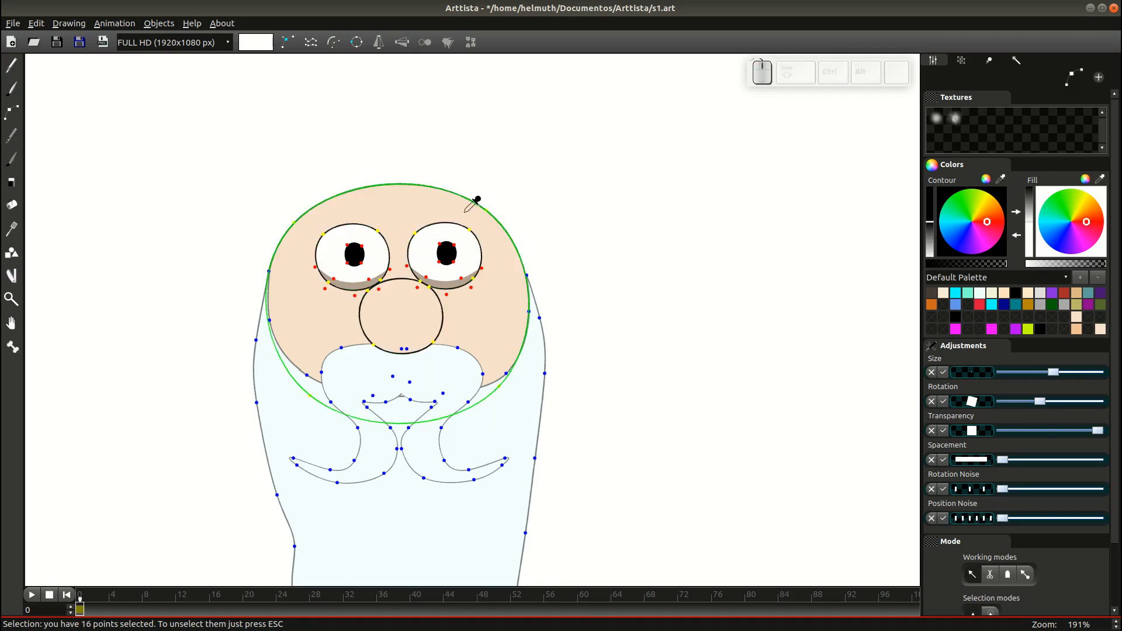
left_click(453, 208)
left_click_drag(933, 233, 933, 208)
Check the recoloured outlines and save the drawing as s1.art.
key("Escape")
key("Tab")
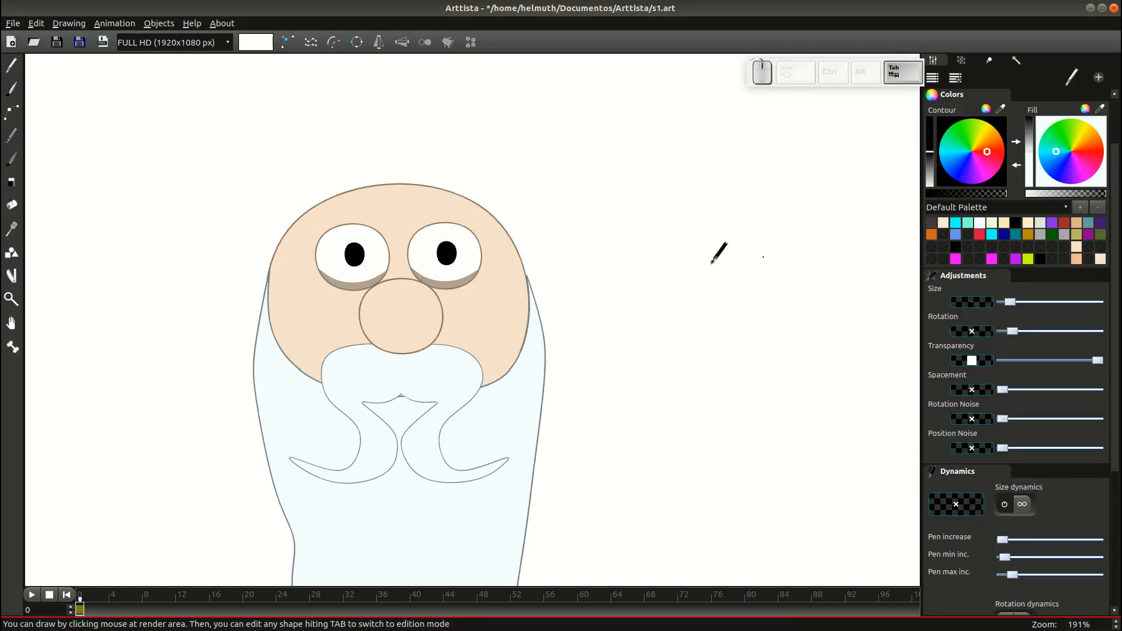
scroll(554, 321, "down", 2)
key("Tab")
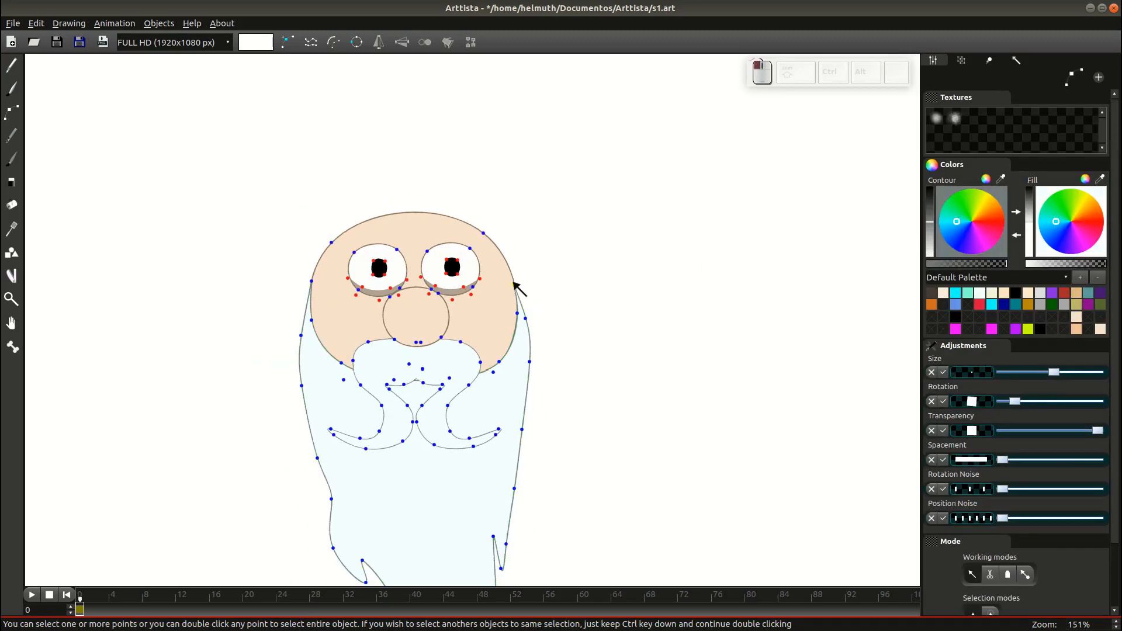
key("Tab")
key("Tab")
left_click(515, 285)
key("Tab")
scroll(529, 285, "down", 6)
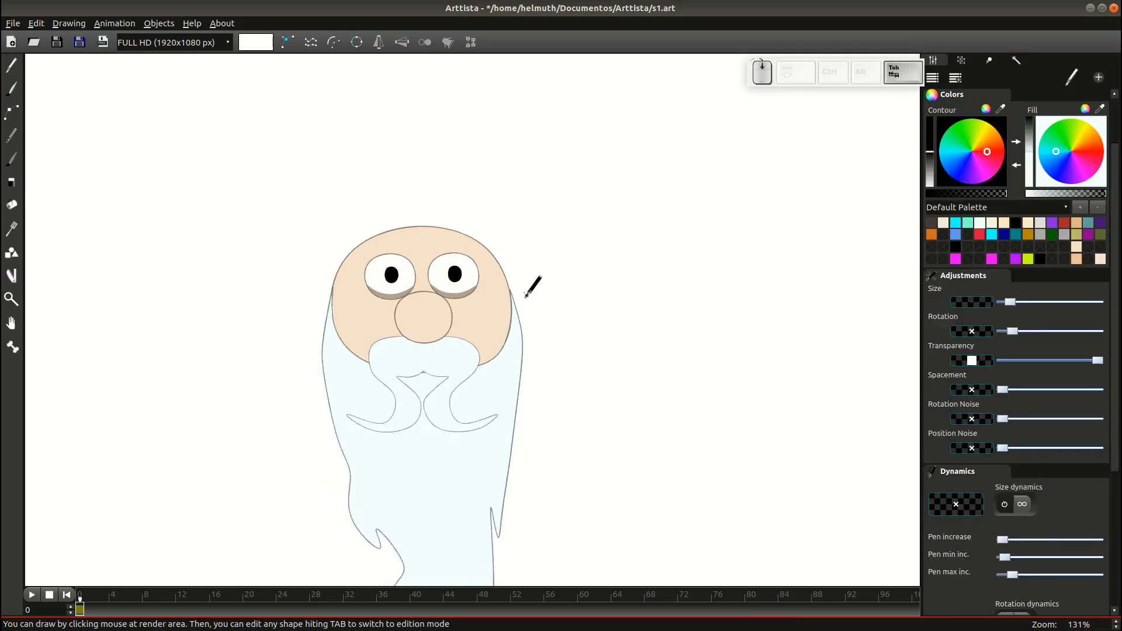
key("ctrl+s")
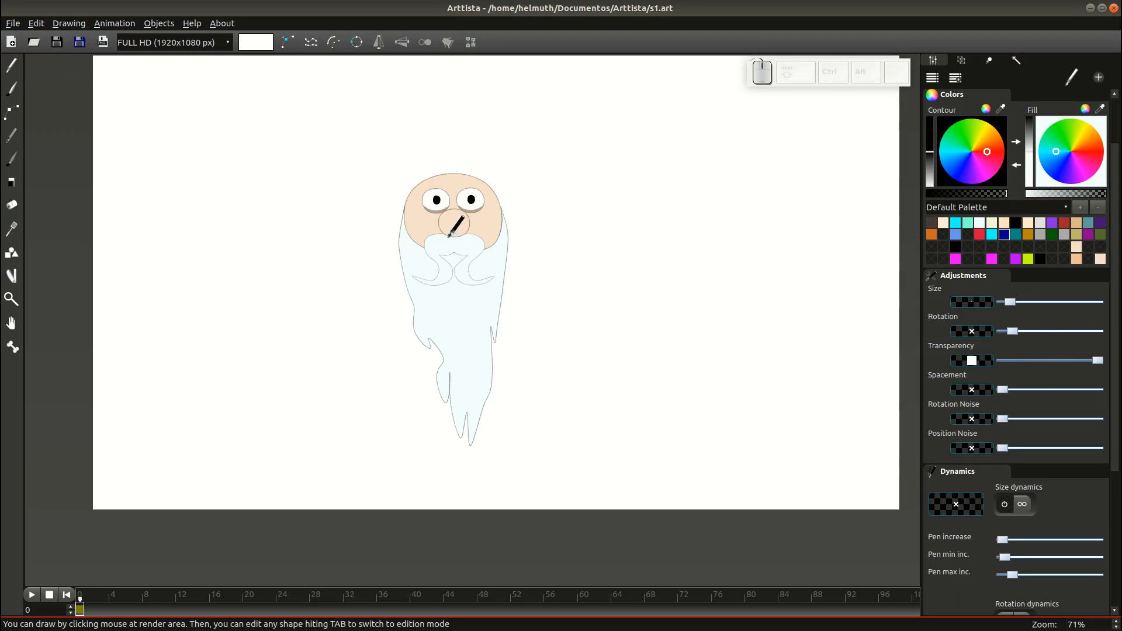
Draw the robe shape from below the nose down and adjust its hem points.
left_click_drag(448, 236, 417, 286)
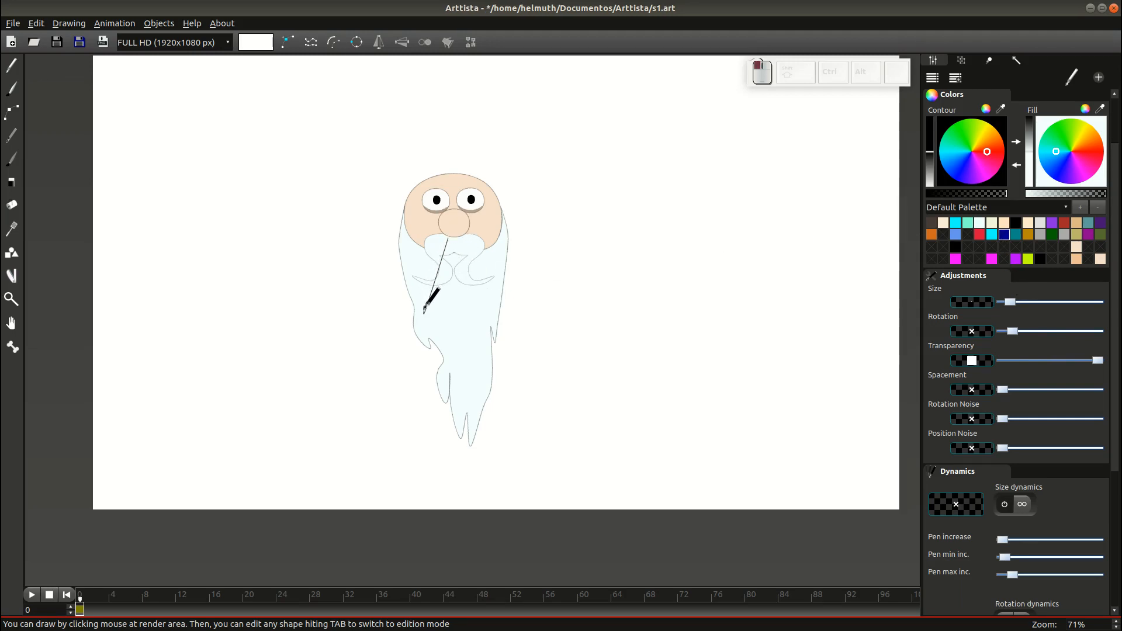
mouse_move(386, 389)
left_mouse_down()
mouse_move(377, 438)
mouse_move(395, 459)
mouse_move(506, 475)
left_mouse_up()
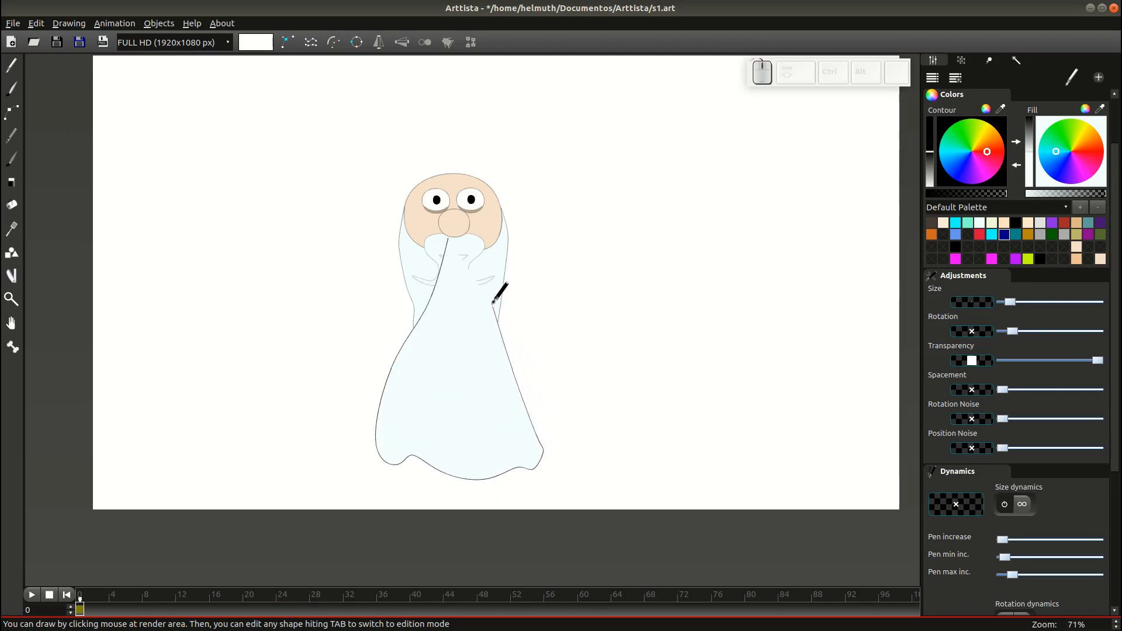
left_click_drag(471, 249, 456, 241)
key("Tab")
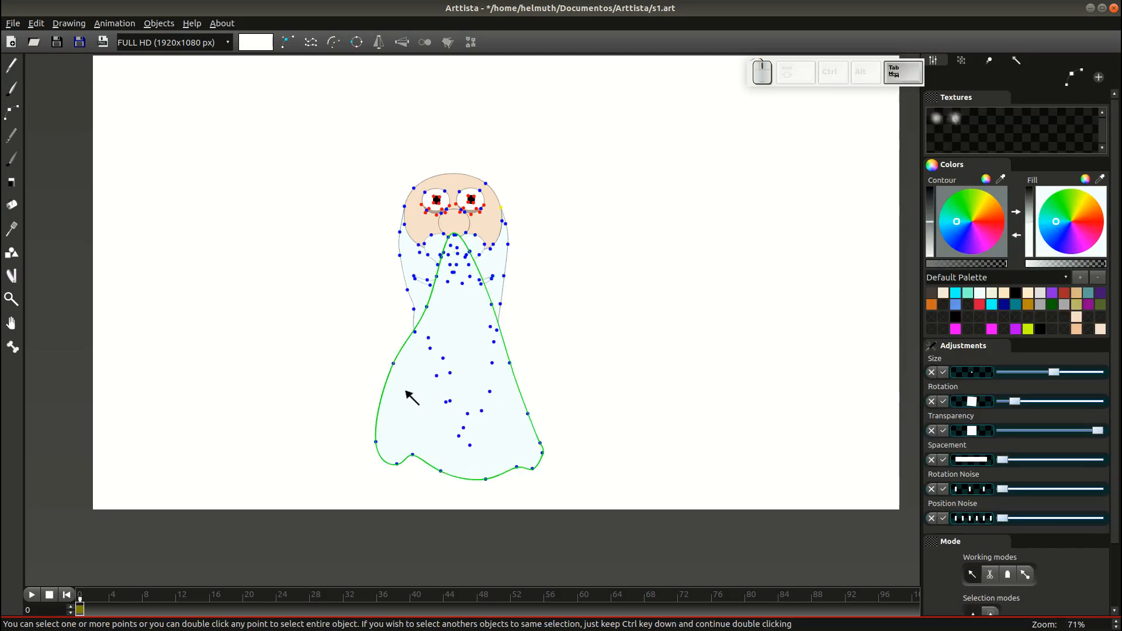
left_click(398, 380)
mouse_move(394, 463)
left_mouse_down()
mouse_move(385, 458)
mouse_move(410, 466)
left_mouse_up()
left_click_drag(485, 479, 479, 472)
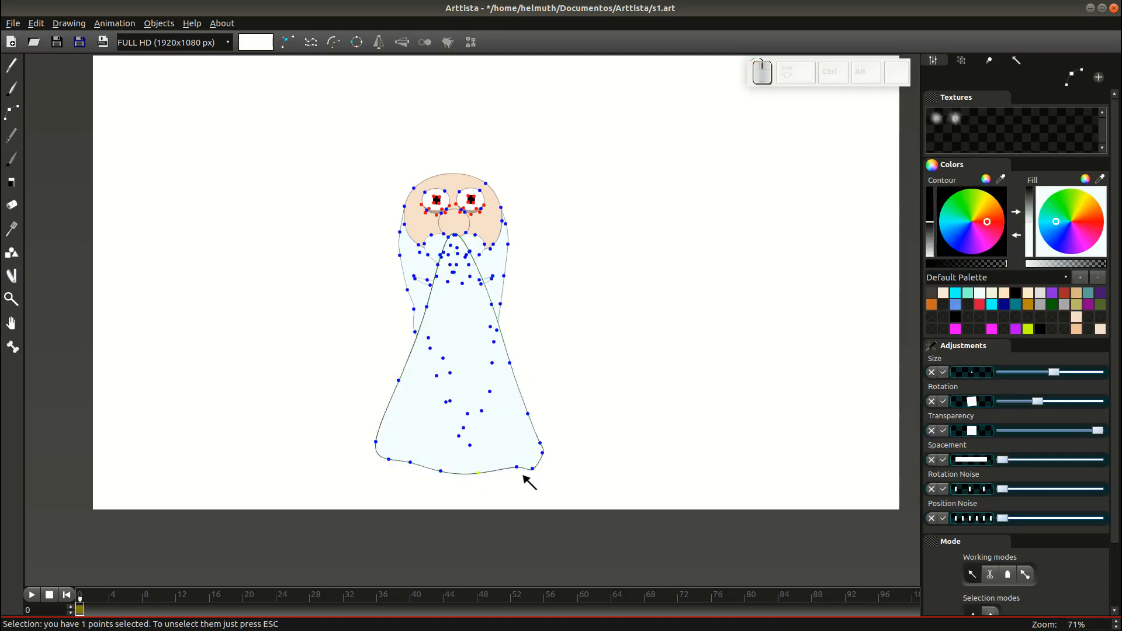
Fill the robe dark blue and send it behind the beard.
double_click(533, 468)
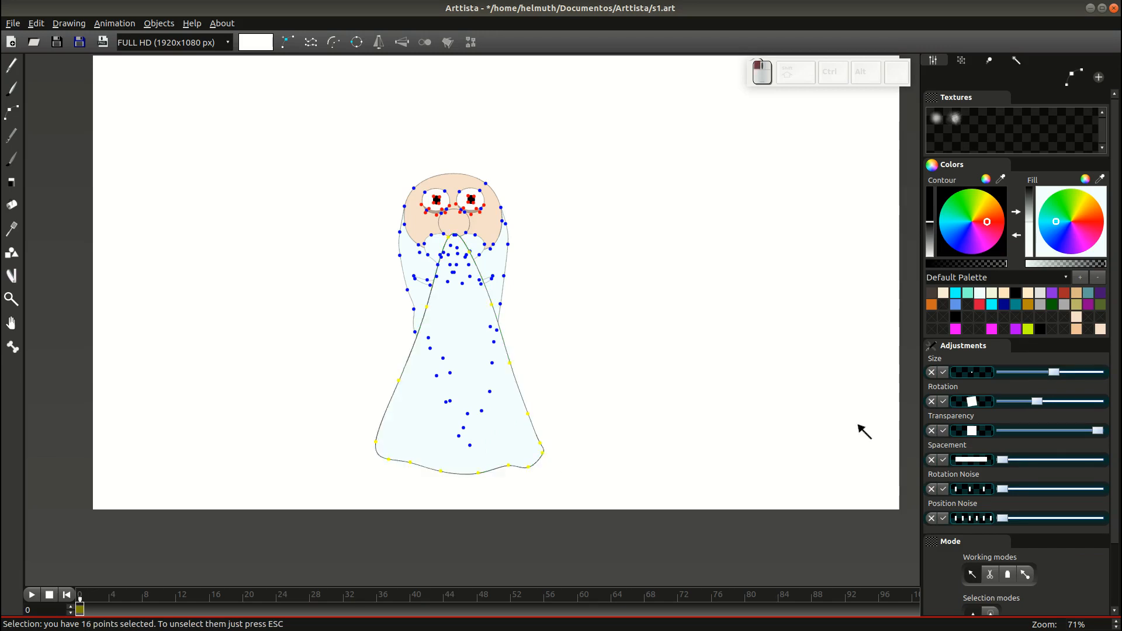
left_click_drag(1008, 306, 1050, 257)
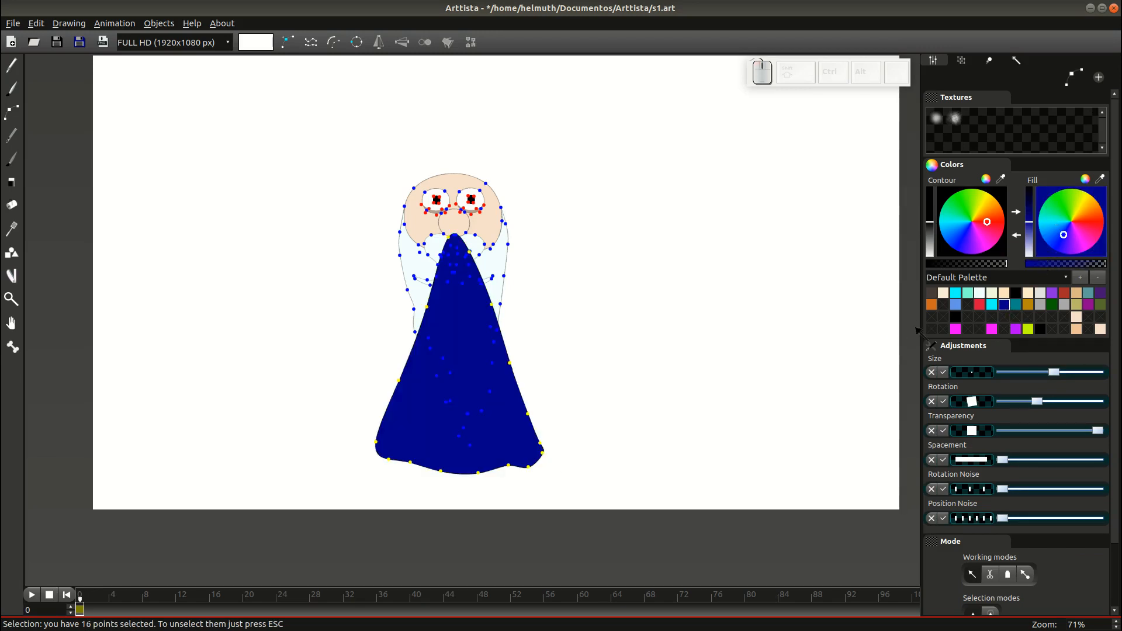
key("Tab")
Refine the robe's lower-left and lower-right hem points and reapply the dark blue fill.
key("Tab")
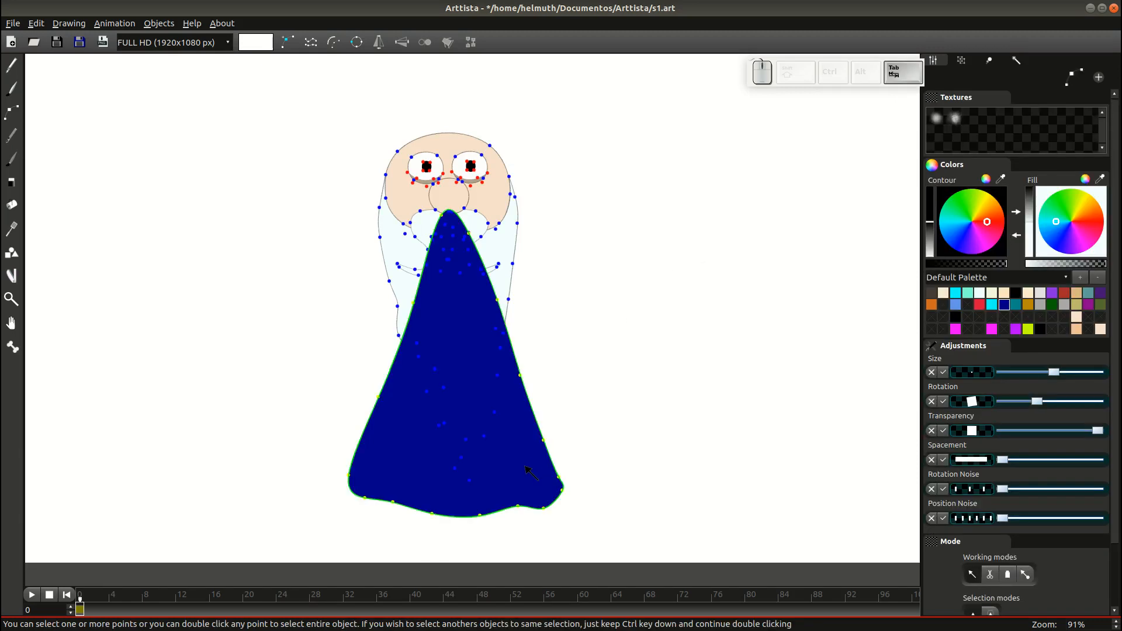
left_click(529, 473)
key("ctrl+Page_Down")
key("Tab")
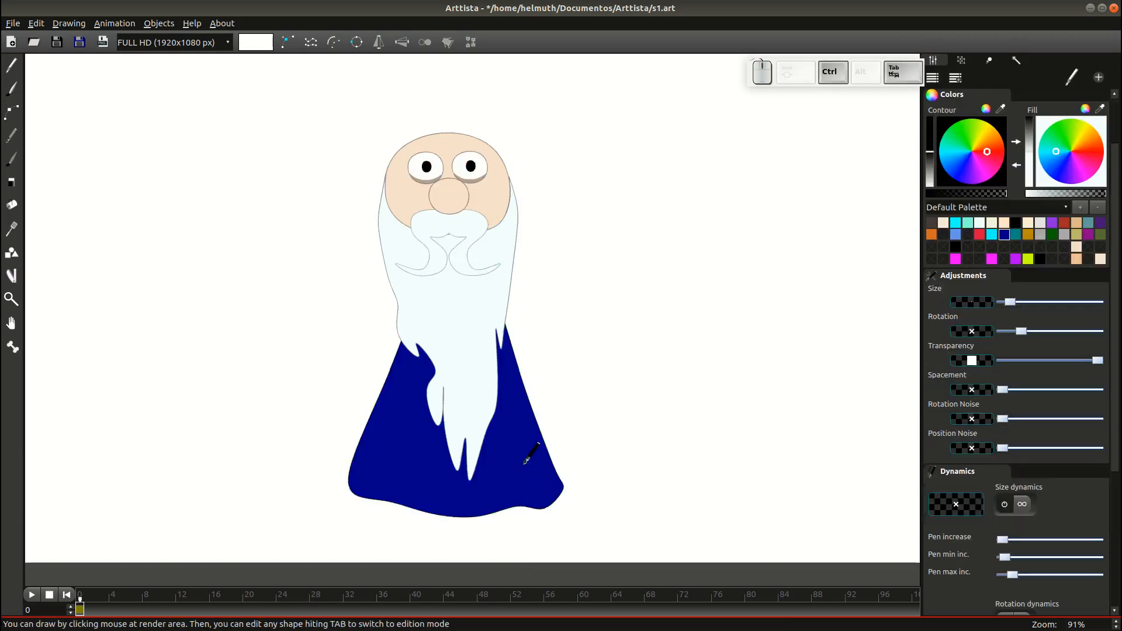
scroll(698, 416, "down", 2)
key("Tab")
left_click_drag(407, 466, 406, 465)
left_click_drag(530, 472, 530, 469)
key("Tab")
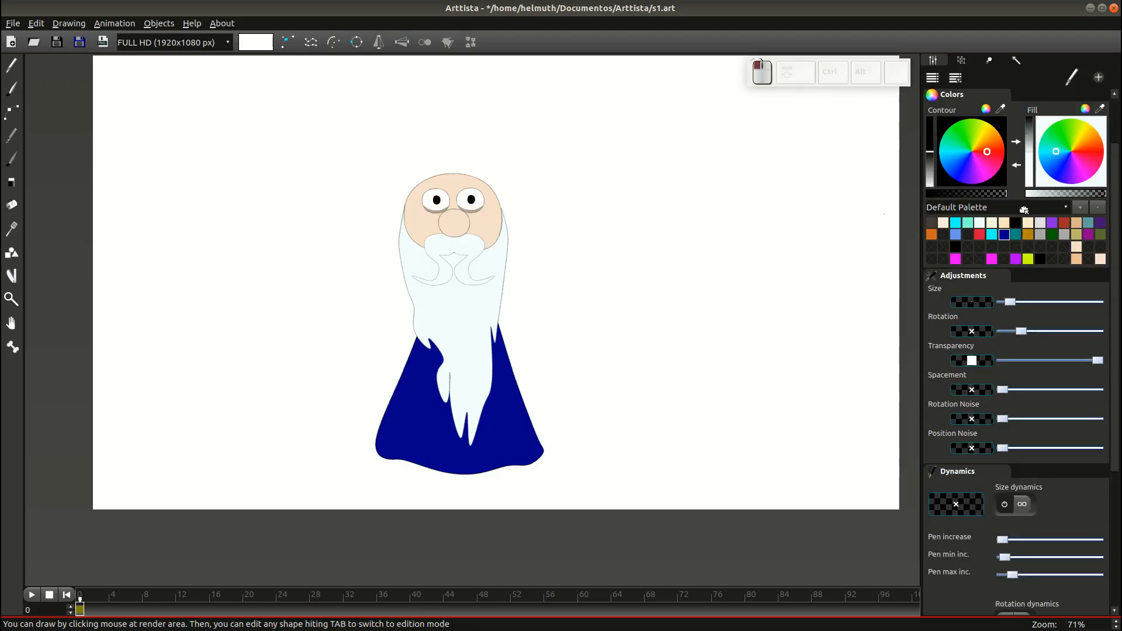
left_click_drag(1023, 209, 1043, 172)
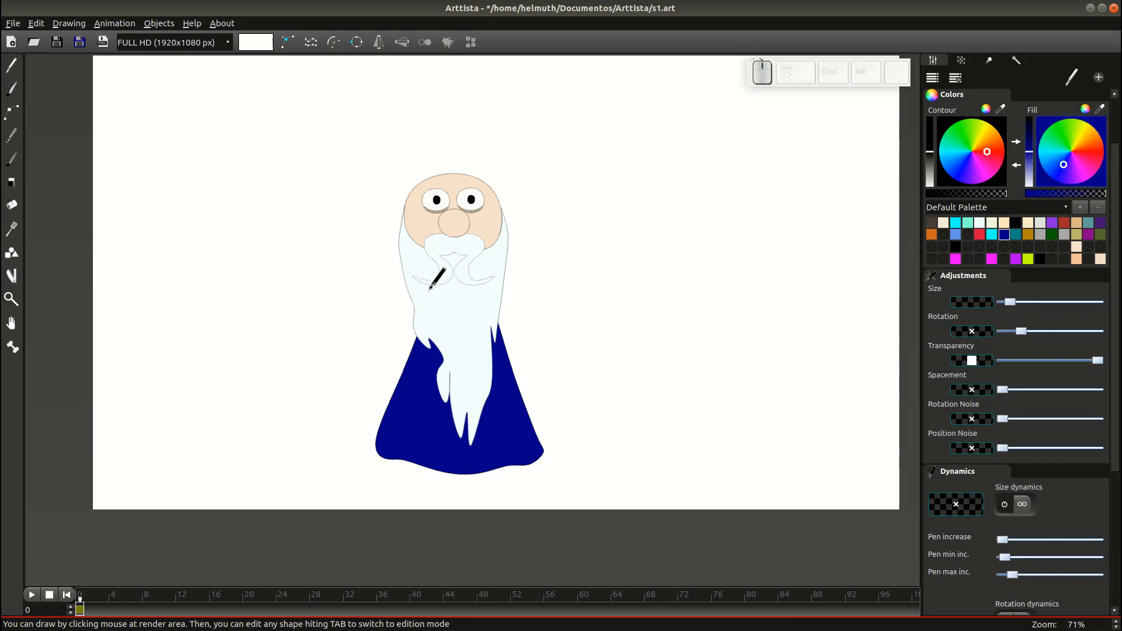
Draw a sleeve out from the beard's left side and reshape its tip.
mouse_move(432, 287)
left_mouse_down()
mouse_move(337, 363)
mouse_move(363, 419)
mouse_move(367, 377)
mouse_move(437, 286)
left_mouse_up()
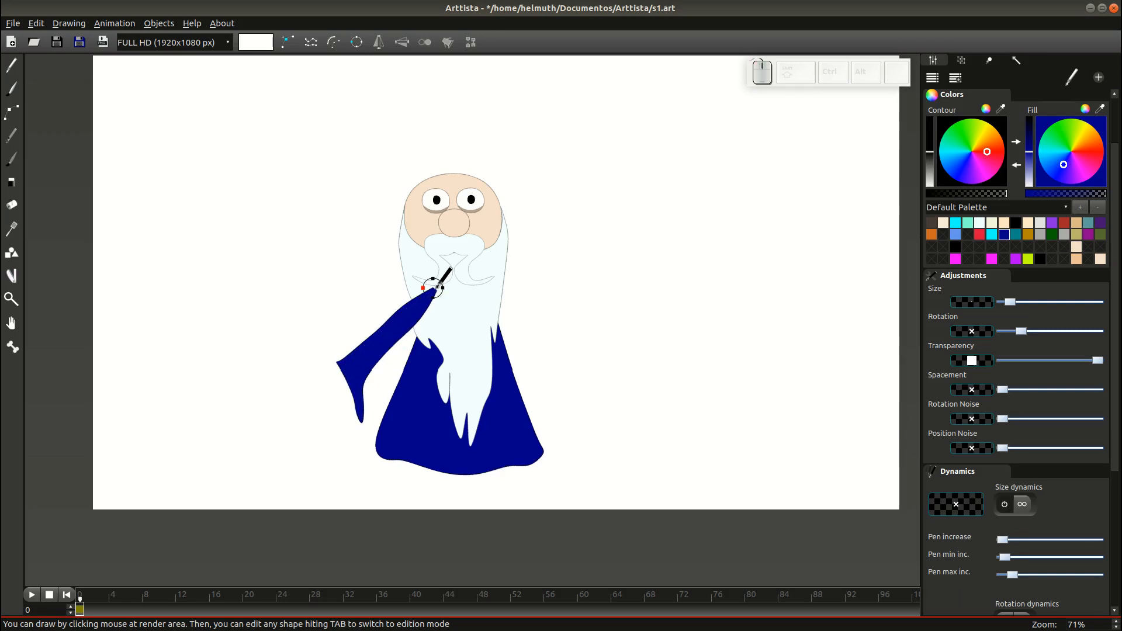
key("Tab")
left_click(390, 346)
left_click(389, 344)
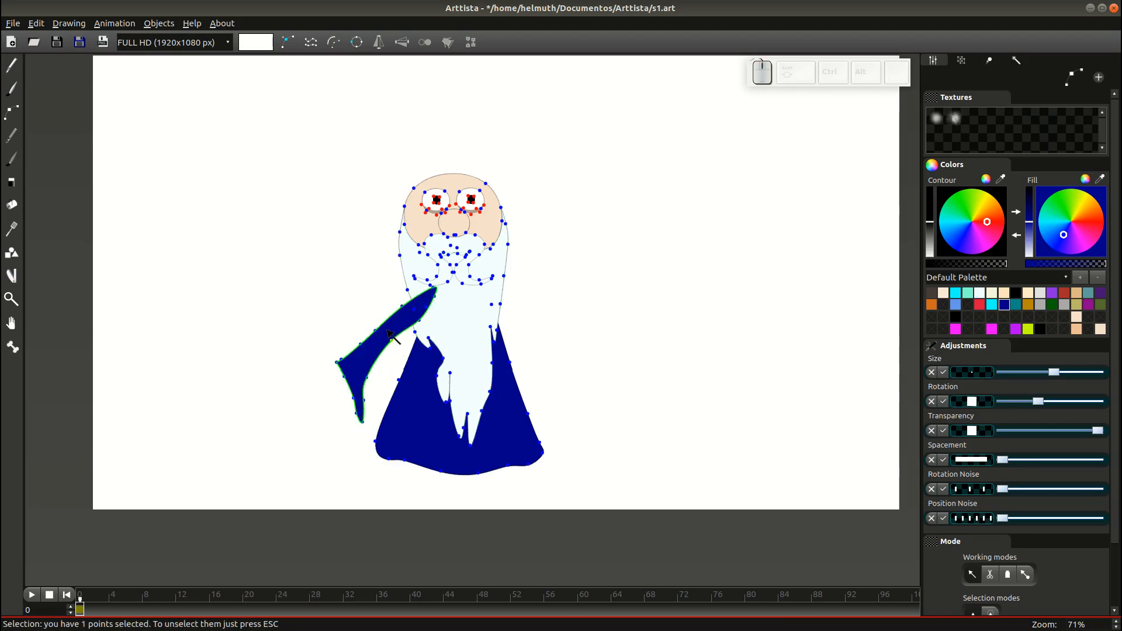
key("3")
key("2")
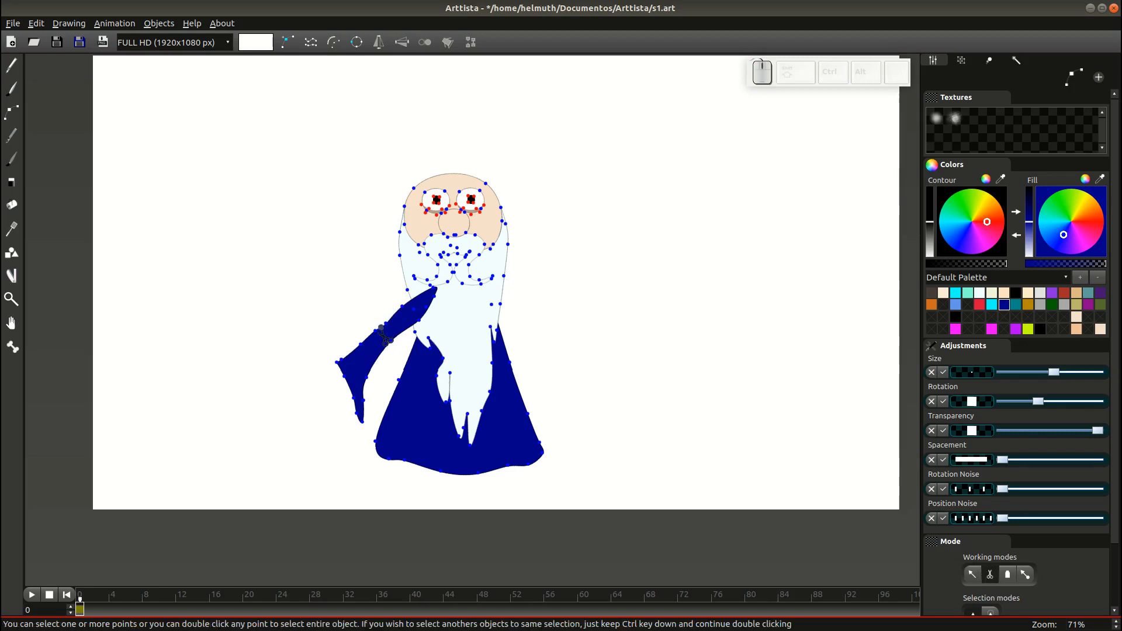
scroll(393, 354, "up", 4)
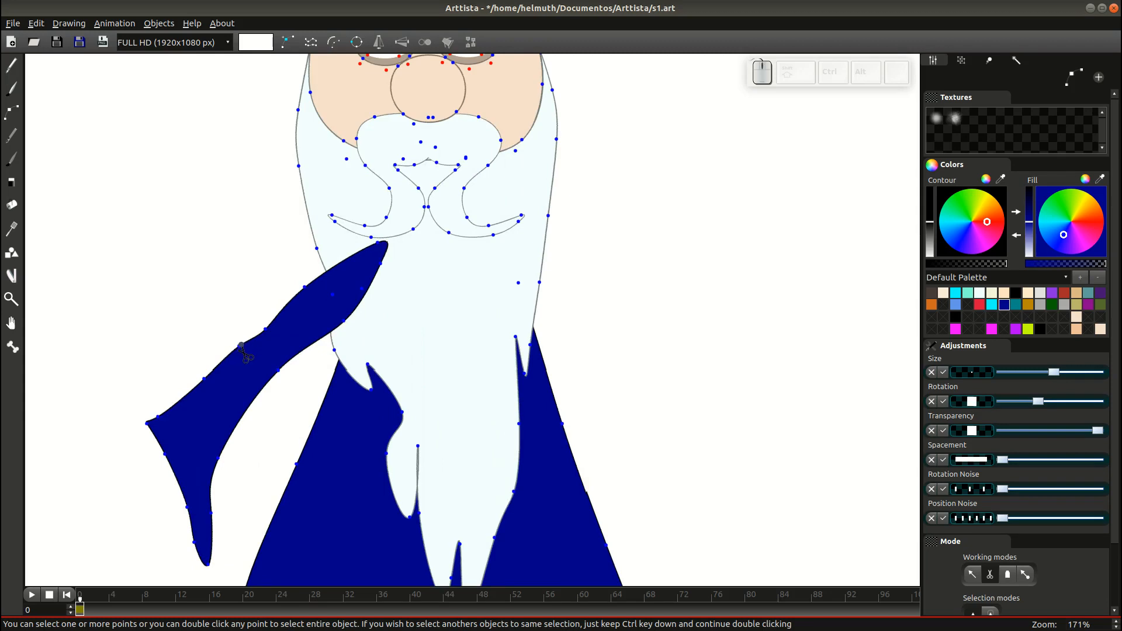
scroll(287, 336, "down", 1)
left_click(289, 325)
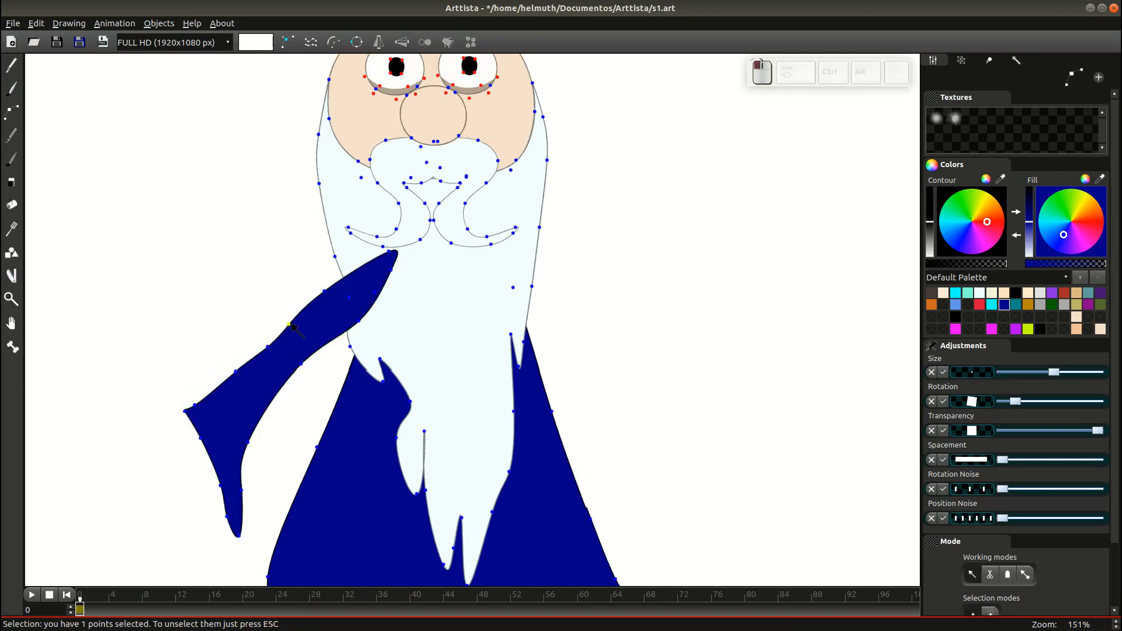
left_click_drag(324, 291, 389, 254)
scroll(321, 403, "down", 1)
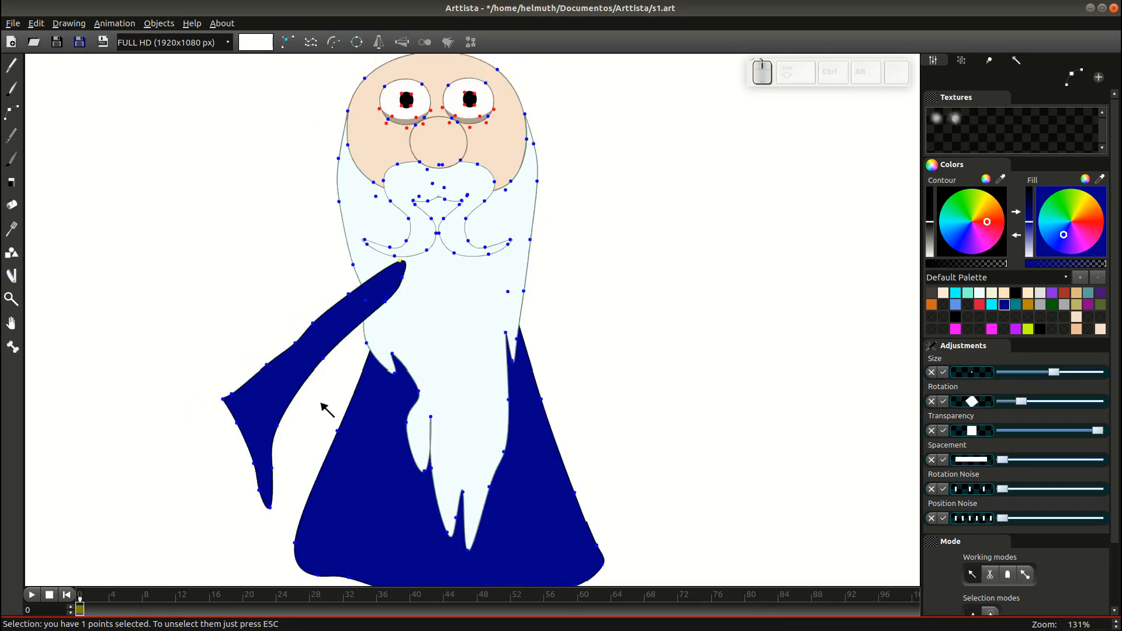
left_click_drag(321, 403, 380, 323)
Draw the sleeve opening, fill it near black, and send it behind the sleeve.
key("Tab")
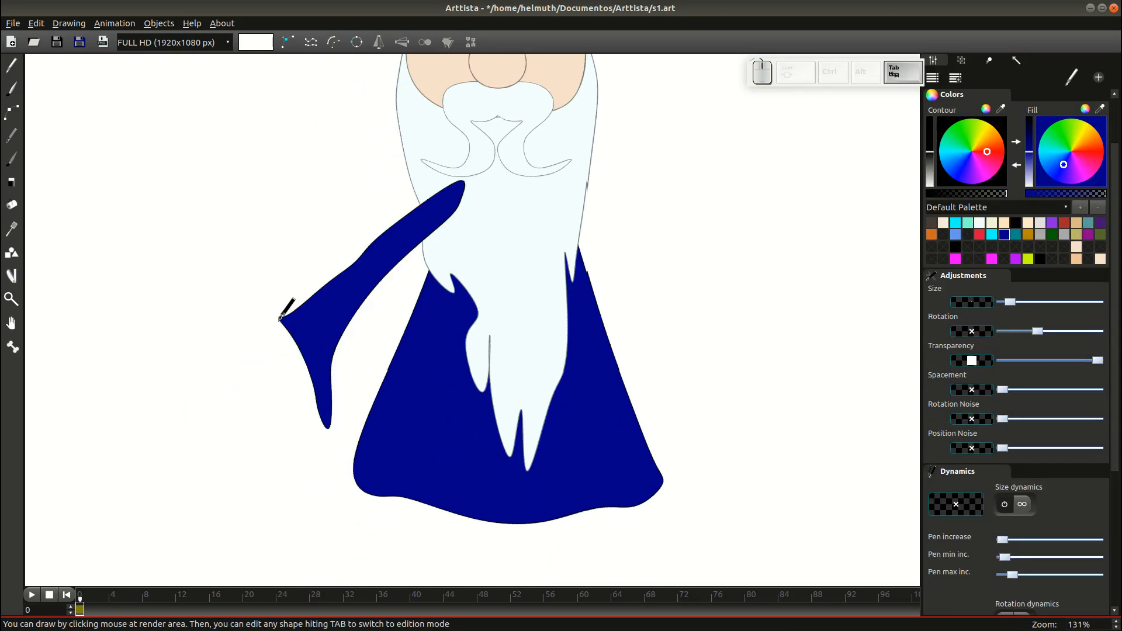
mouse_move(281, 321)
left_mouse_down()
mouse_move(305, 401)
mouse_move(328, 426)
mouse_move(315, 350)
mouse_move(281, 319)
left_mouse_up()
key("Tab")
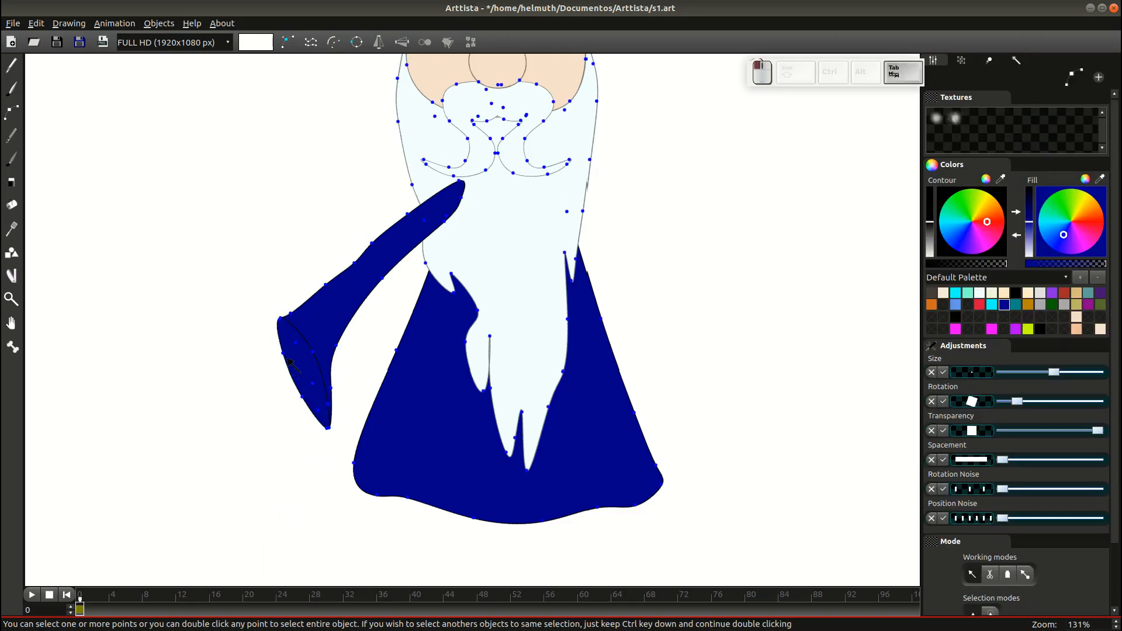
double_click(285, 358)
left_click(1030, 203)
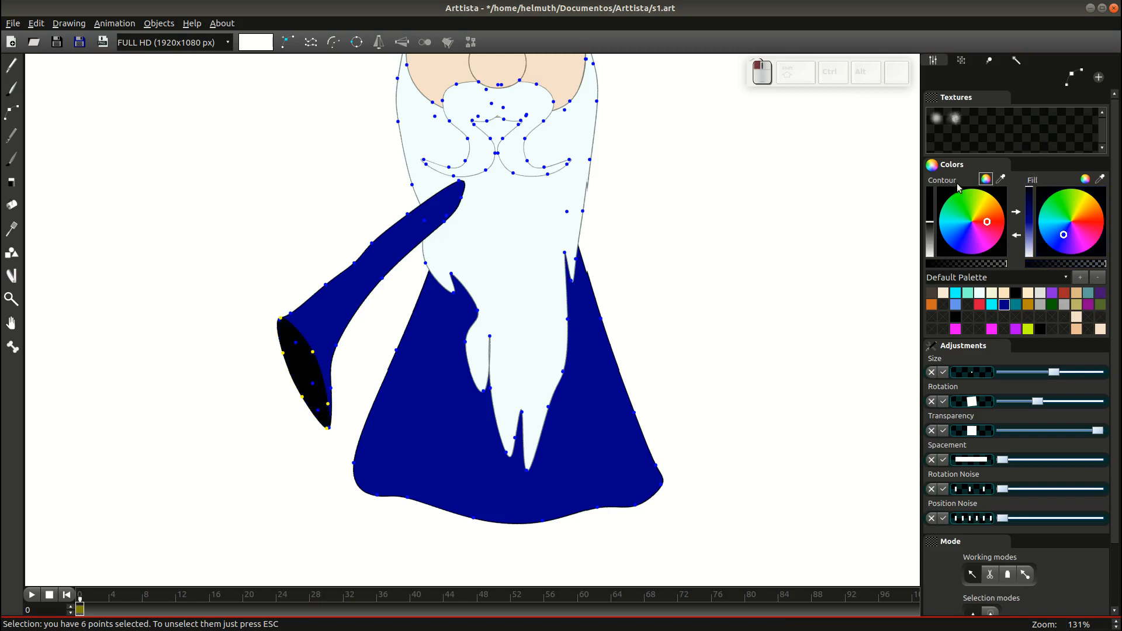
double_click(294, 350)
double_click(286, 356)
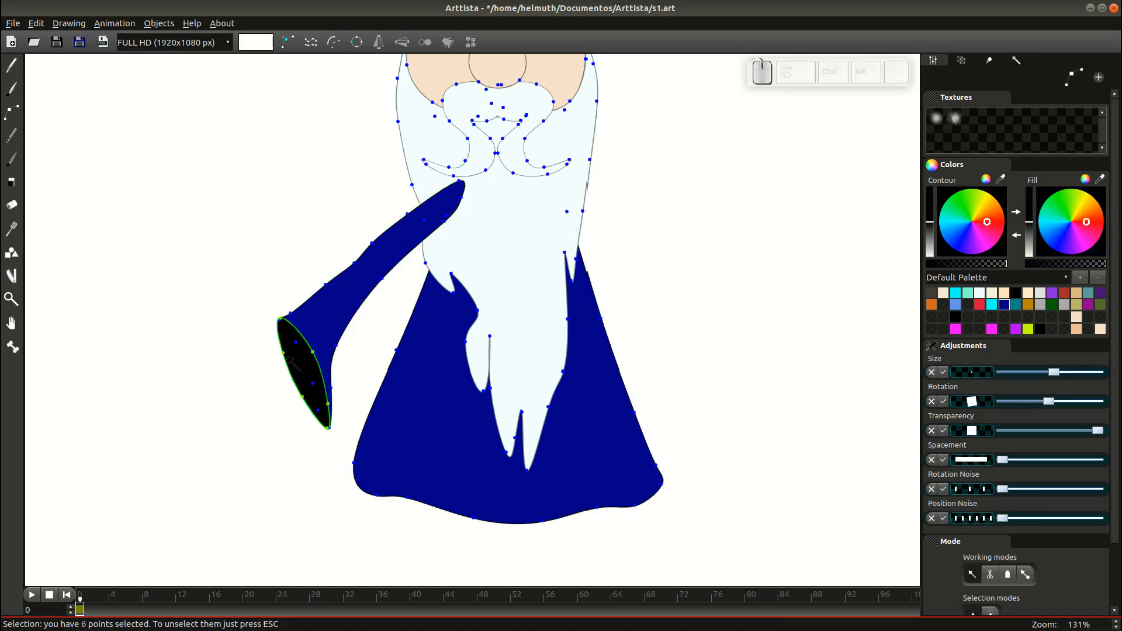
key("ctrl+Page_Down")
key("Tab")
scroll(328, 349, "down", 2)
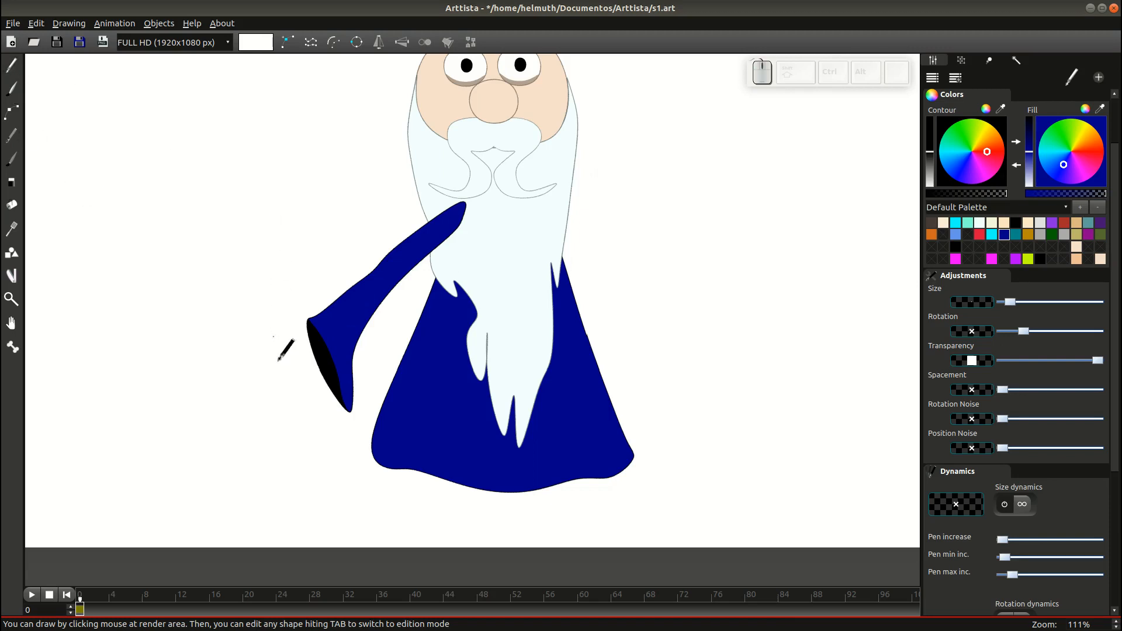
scroll(278, 360, "up", 3)
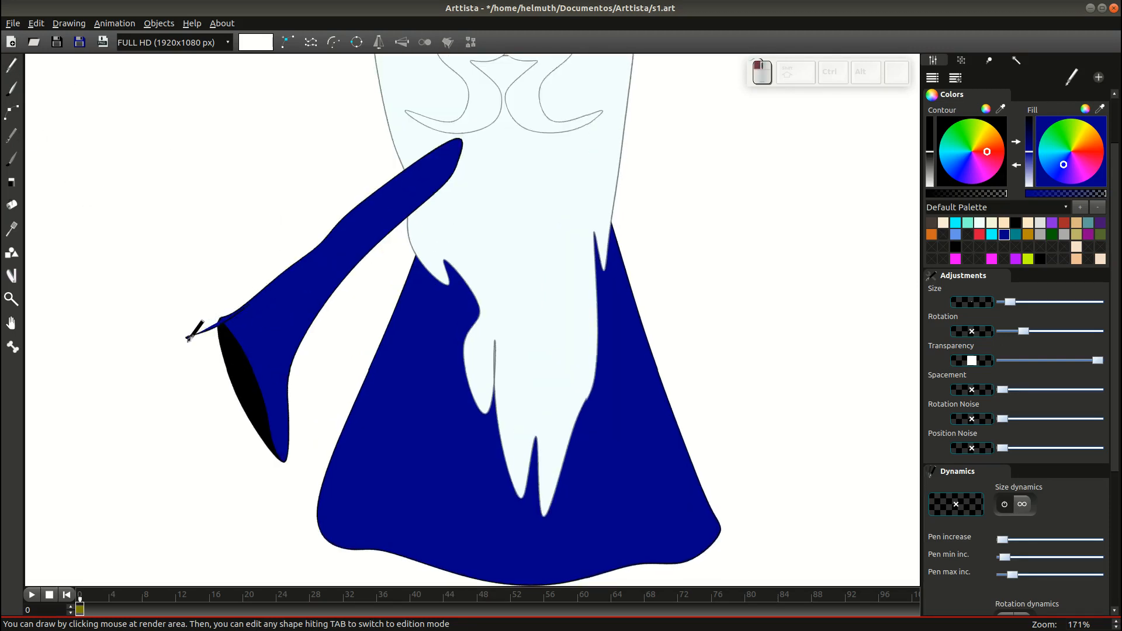
Draw the hand shape freehand below the sleeve tip.
mouse_move(189, 337)
left_mouse_down()
mouse_move(204, 408)
mouse_move(247, 397)
mouse_move(266, 354)
left_mouse_up()
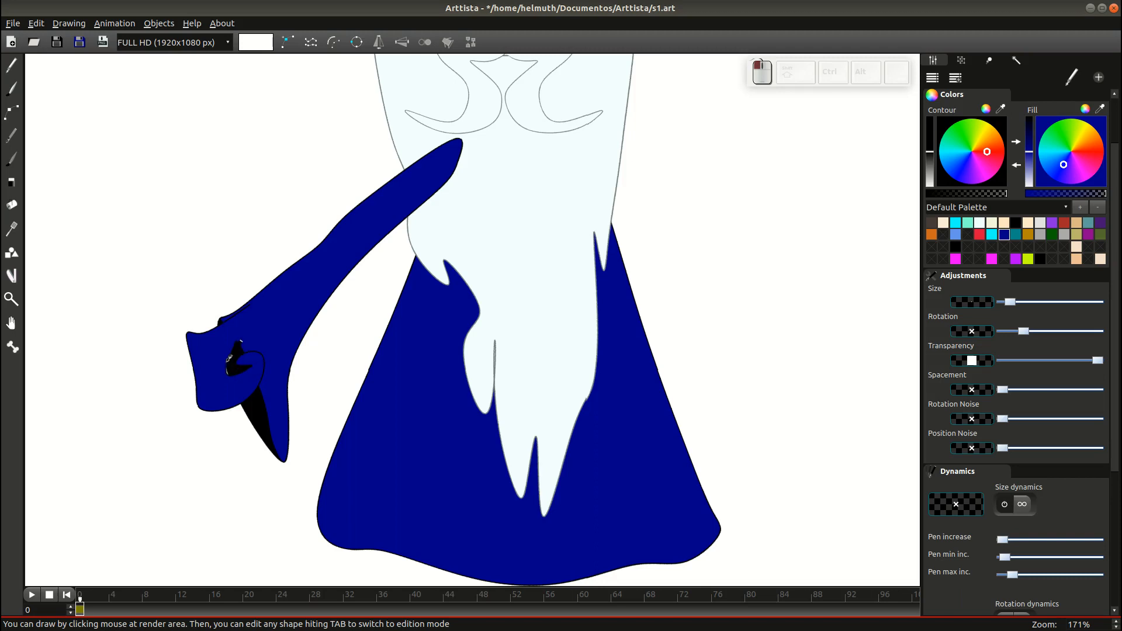
key("Tab")
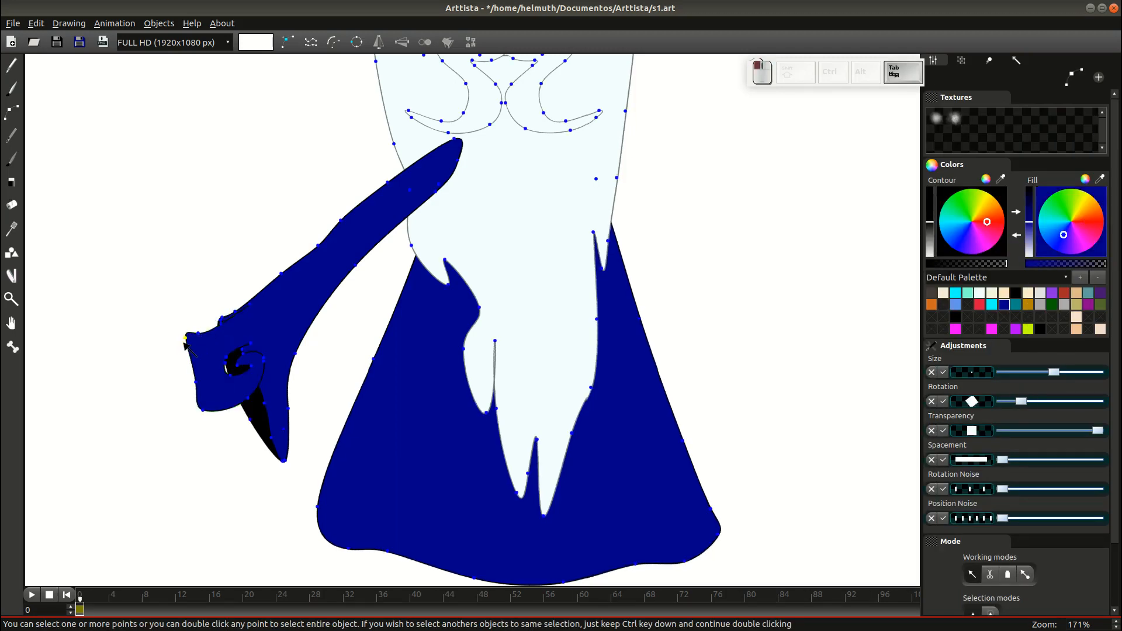
left_click(187, 350)
key("Tab")
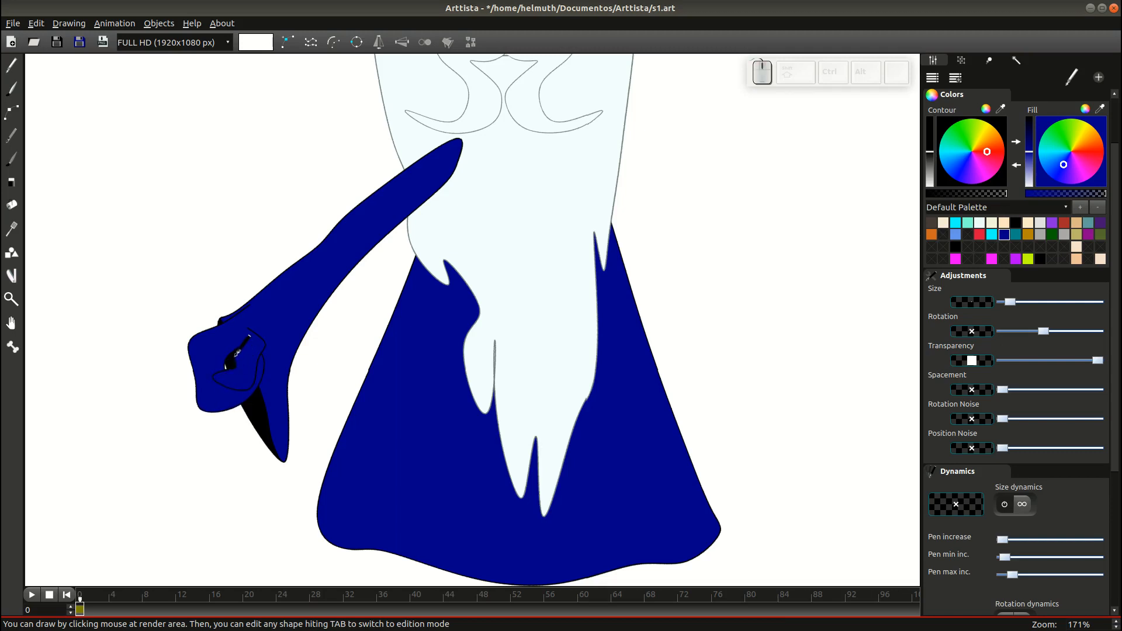
Fill the hand outline and inner stroke with the face's peach skin colour.
key("Tab")
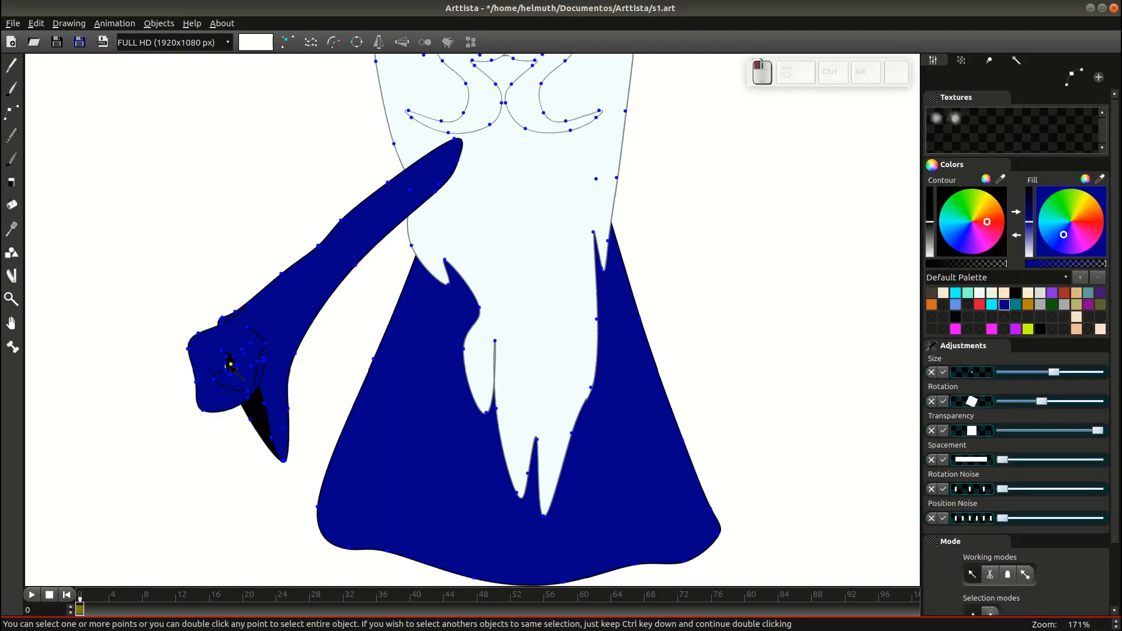
left_click(231, 364)
left_click(193, 380, "ctrl")
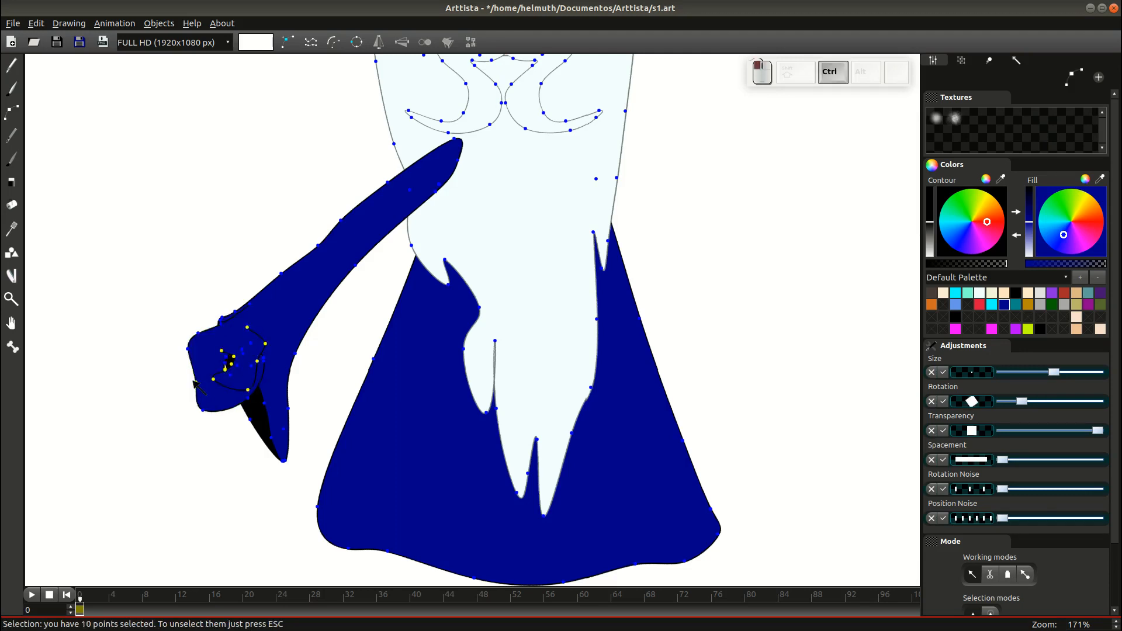
left_click_drag(298, 357, 252, 513)
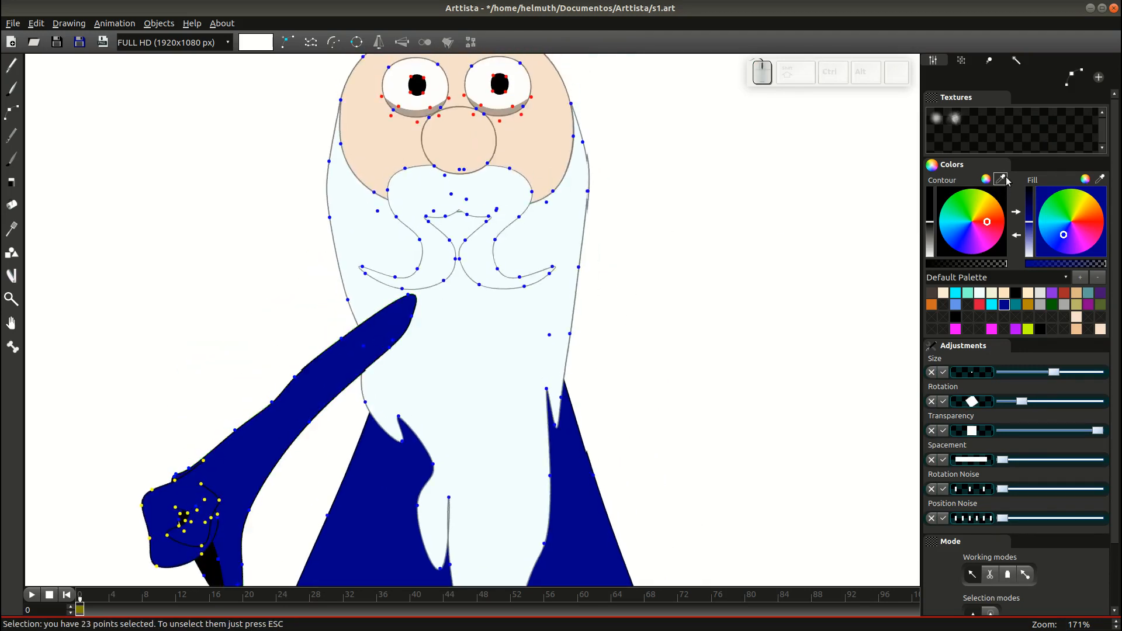
left_click(543, 140)
mouse_move(641, 307)
left_mouse_down()
mouse_move(678, 248)
mouse_move(694, 164)
left_mouse_up()
key("Tab")
key("Tab")
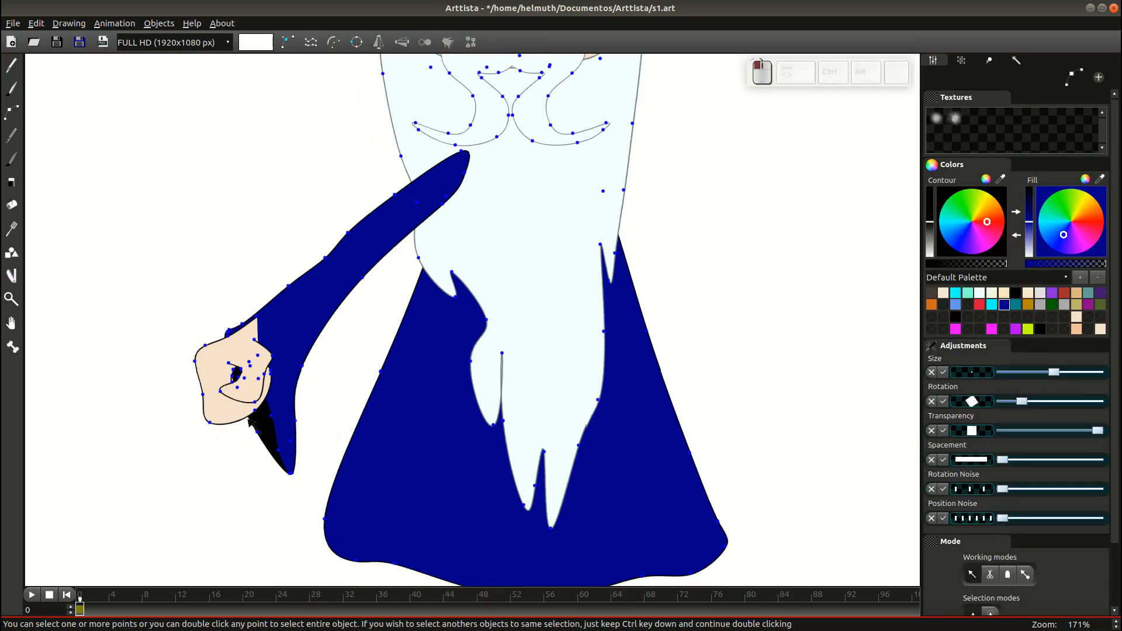
Reshape the fist's outline, adding an extra point along its lower edge.
left_click(240, 387)
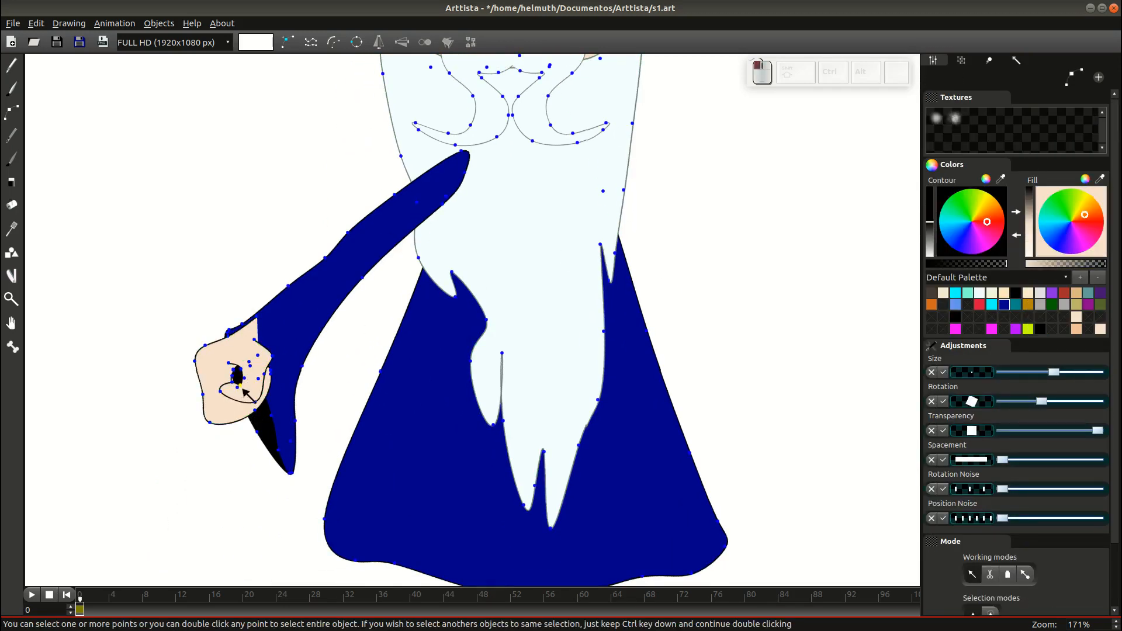
left_click_drag(265, 374, 267, 377)
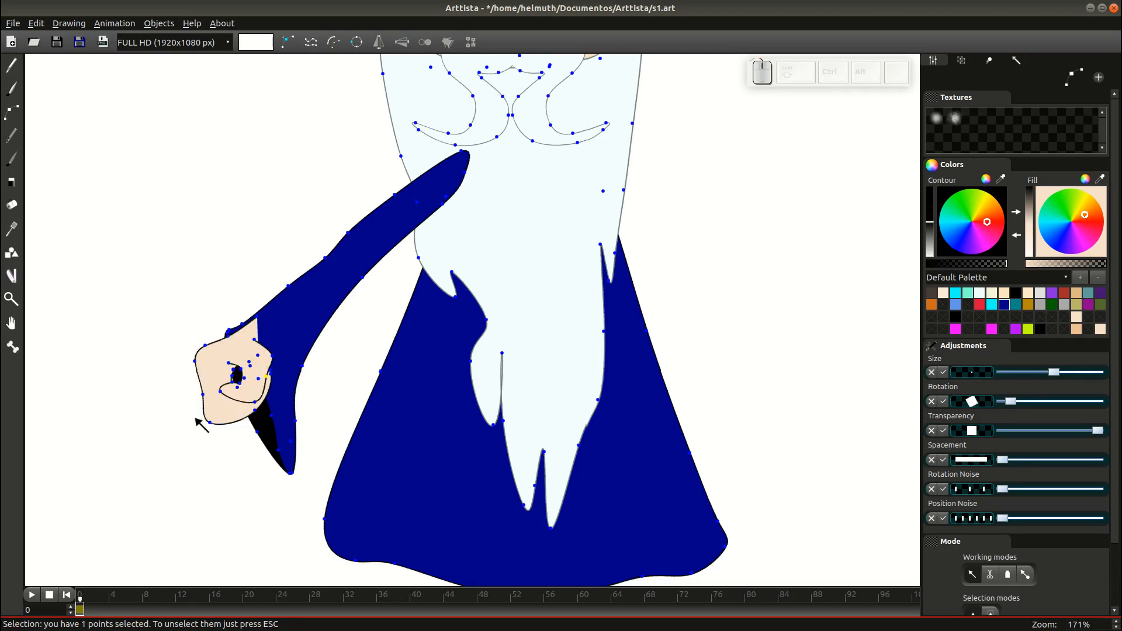
left_click_drag(209, 422, 218, 412)
left_click(255, 412)
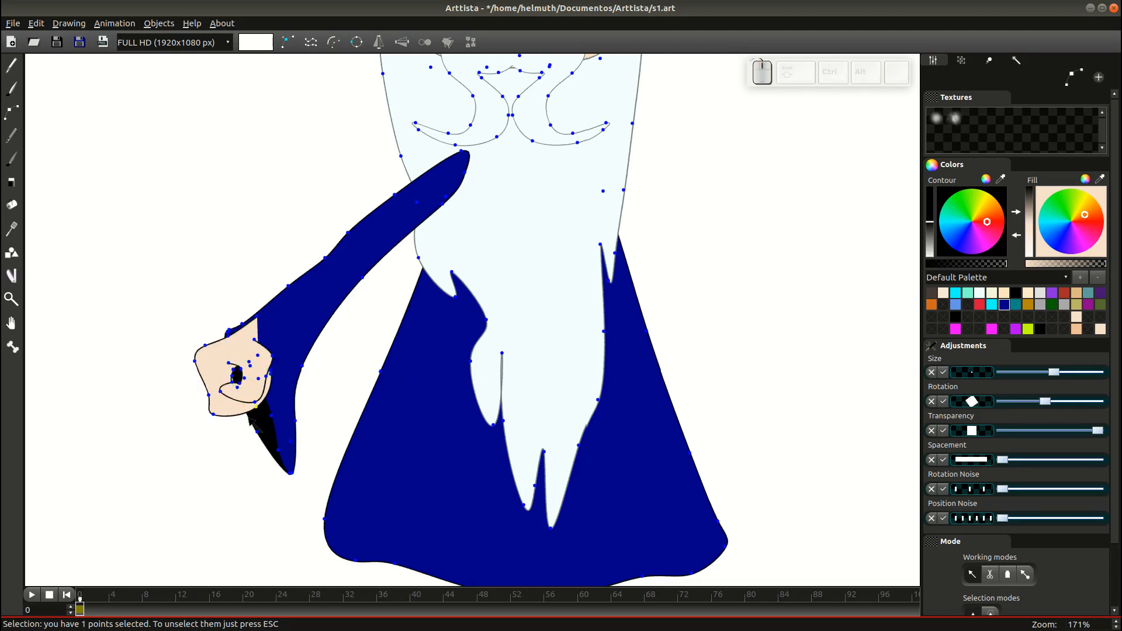
key("2")
left_click(247, 417)
key("1")
left_click_drag(257, 408, 264, 406)
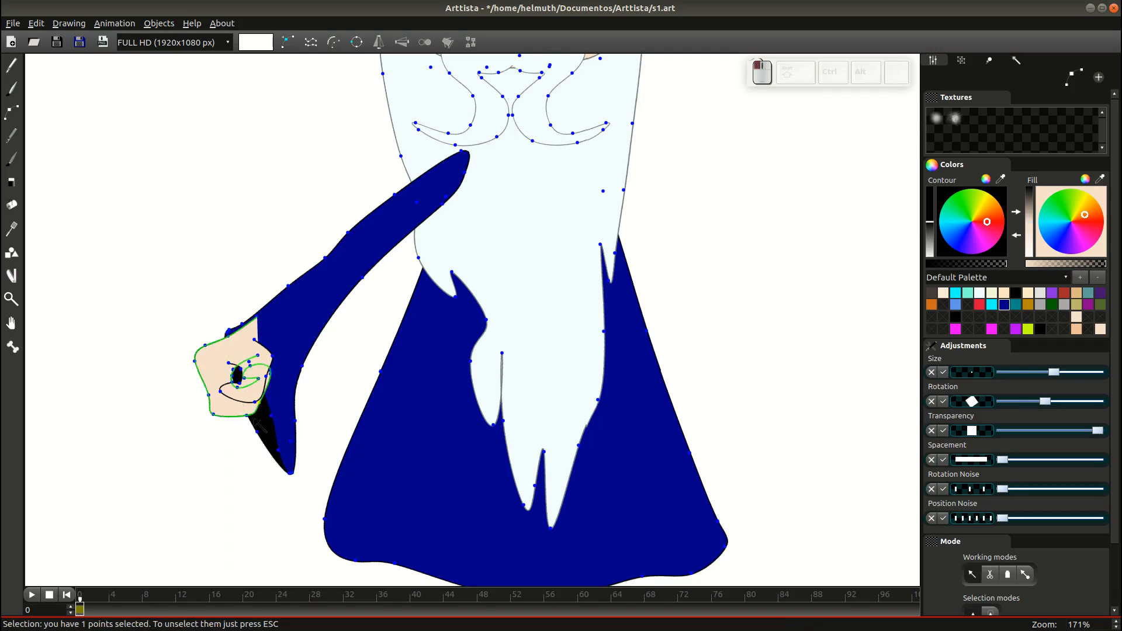
left_click(247, 417)
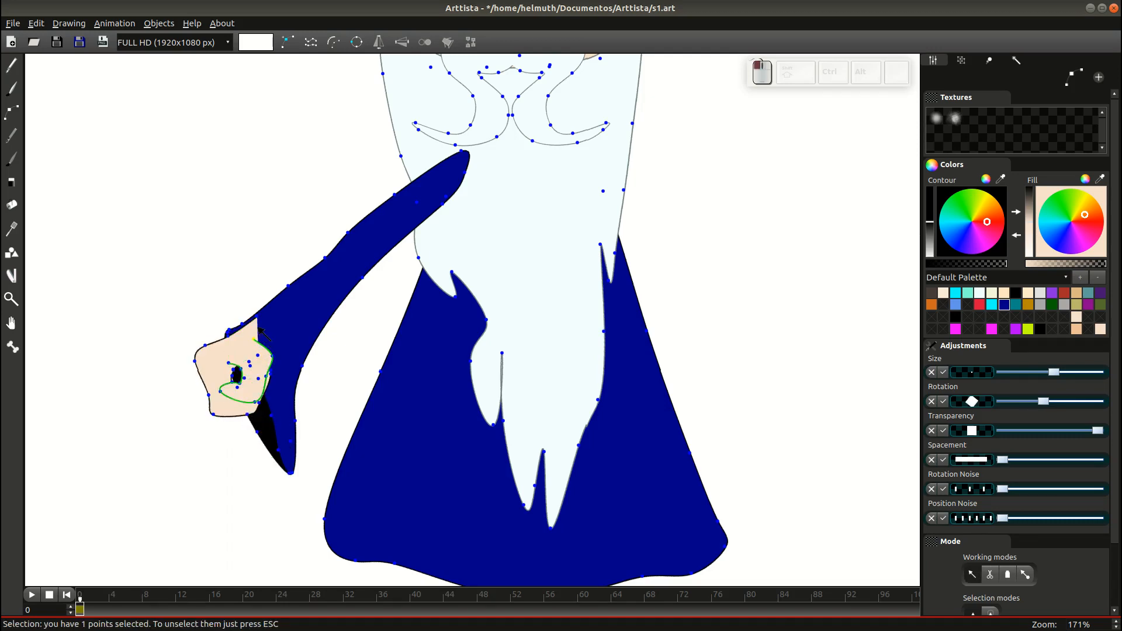
Move the whole hand down and to the left, away from the sleeve.
left_click(258, 344, "ctrl")
left_click_drag(258, 343, 190, 392)
key("Tab")
key("Tab")
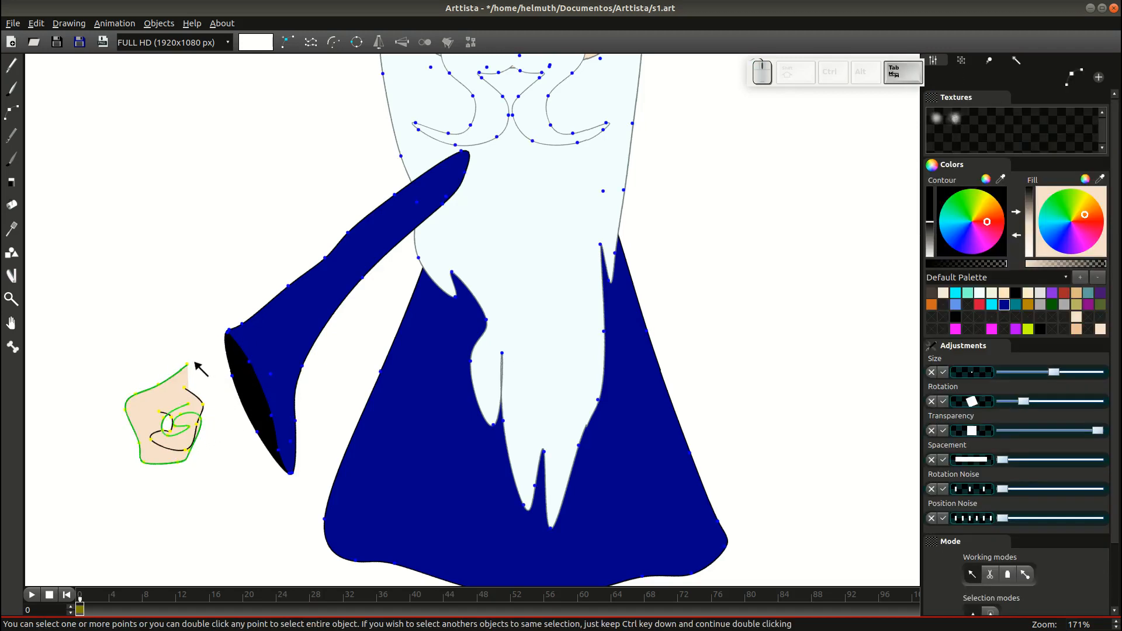
Close the hand outline with Ctrl+J and pull its next point up-right.
key("alt")
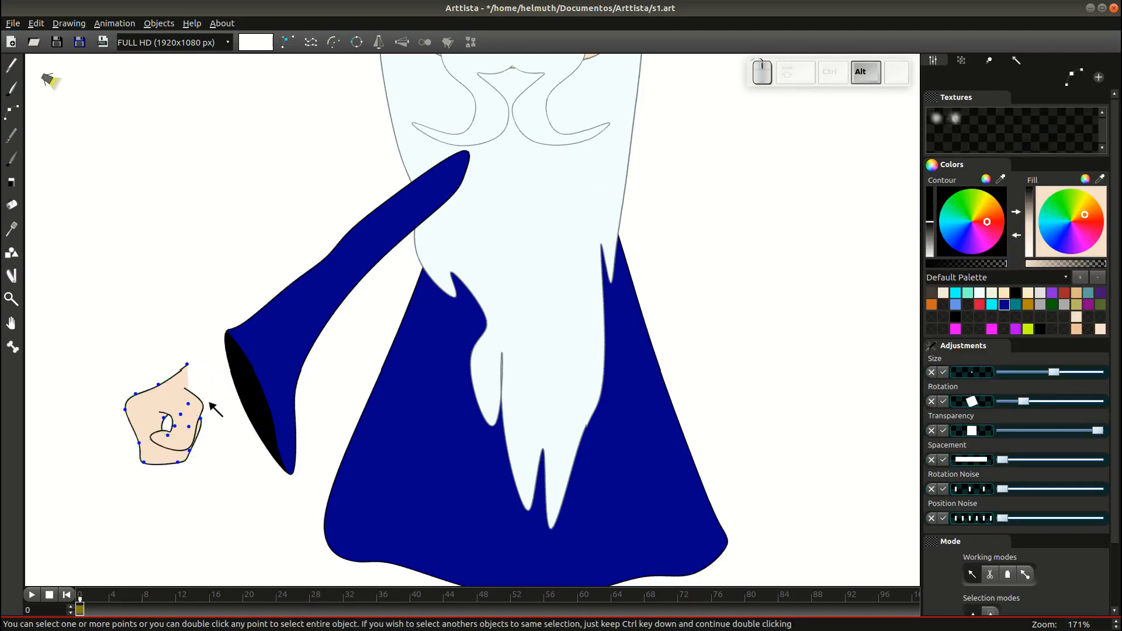
left_click(207, 406)
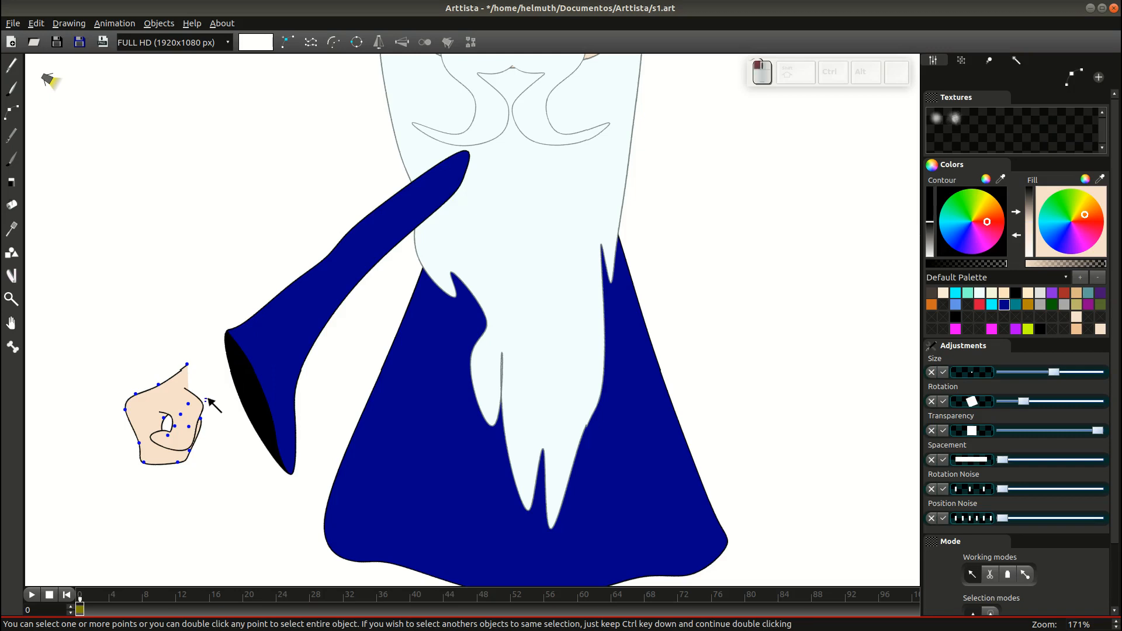
double_click(187, 364)
left_click(196, 372)
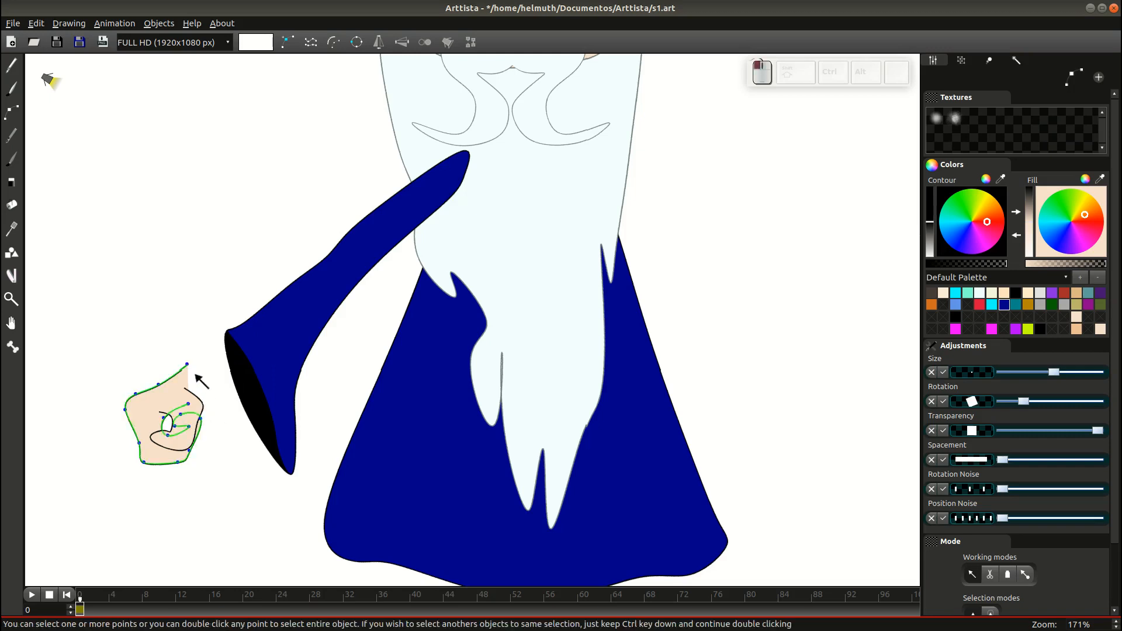
double_click(187, 364)
key("ctrl+j")
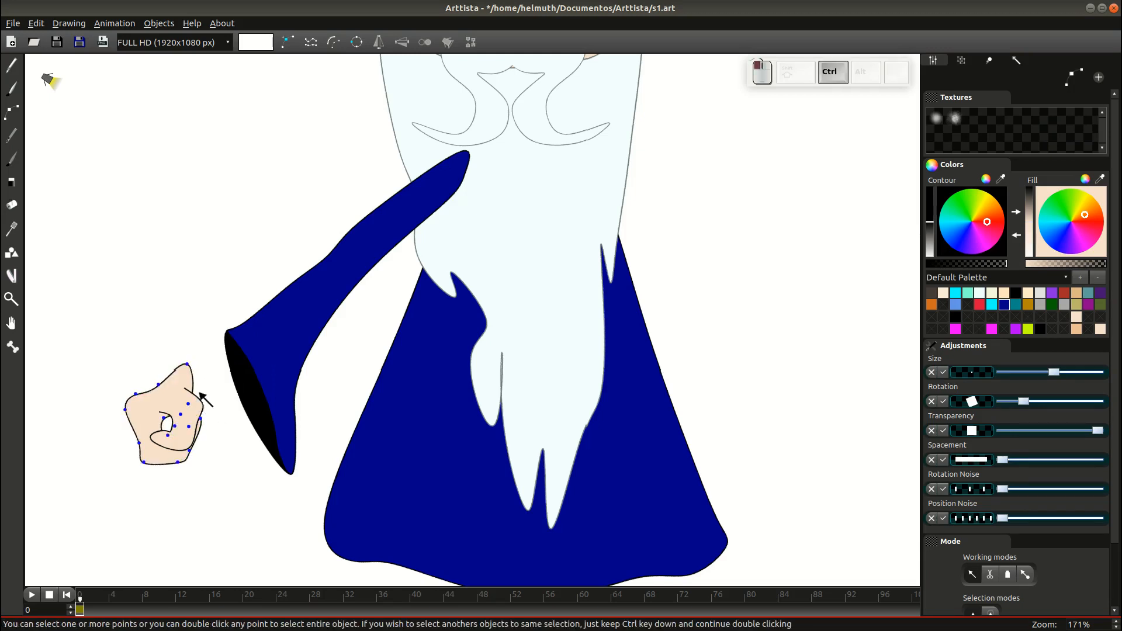
left_click_drag(188, 403, 197, 393)
left_click(203, 388)
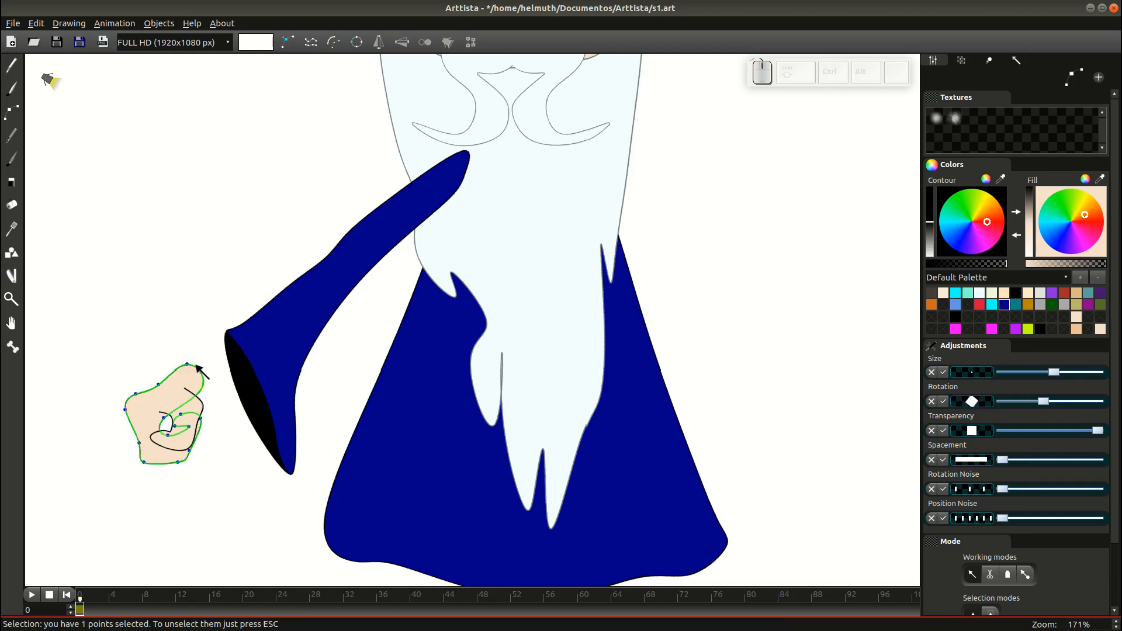
Insert fingertip points and drag them up-right to extend a pointing finger.
key("Escape")
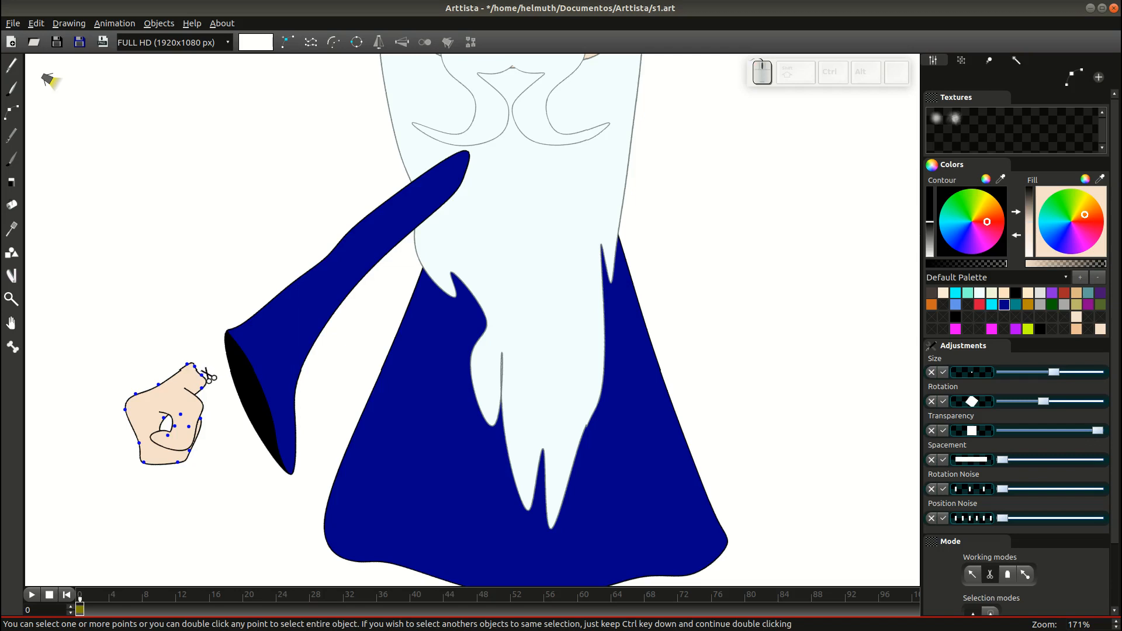
key("2")
left_click(200, 370)
key("1")
left_click_drag(201, 372, 224, 360)
key("2")
left_click(208, 362)
key("1")
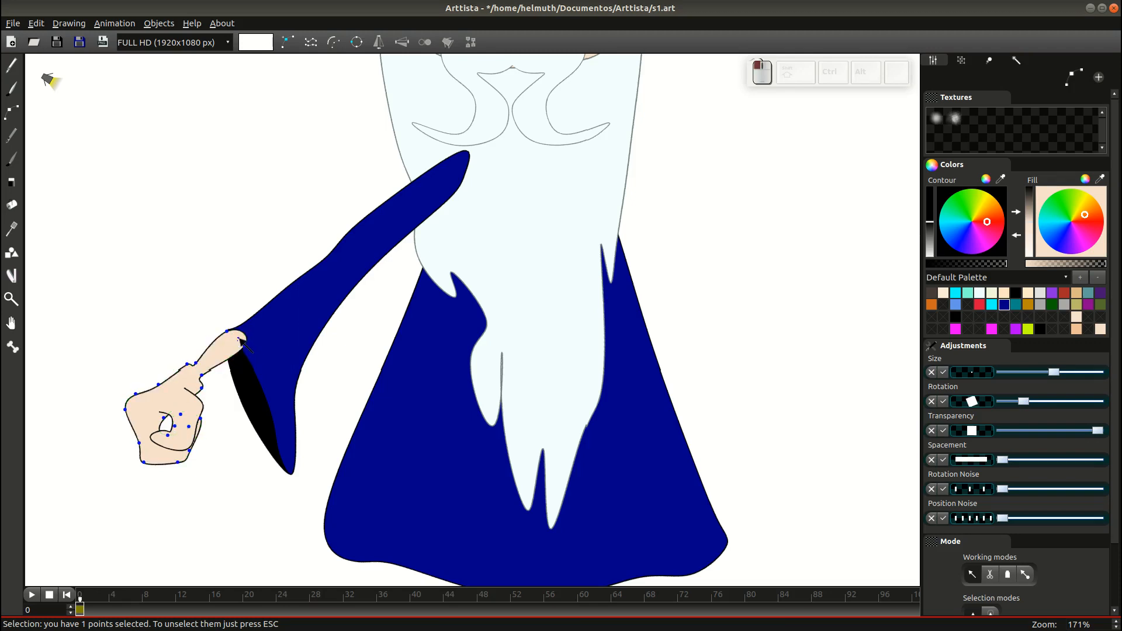
Adjust the fingertip toward the sleeve, then undo a trial move of the hand.
mouse_move(227, 332)
left_mouse_down()
mouse_move(235, 324)
mouse_move(250, 344)
mouse_move(241, 347)
left_mouse_up()
double_click(240, 346)
left_click_drag(220, 498, 227, 499)
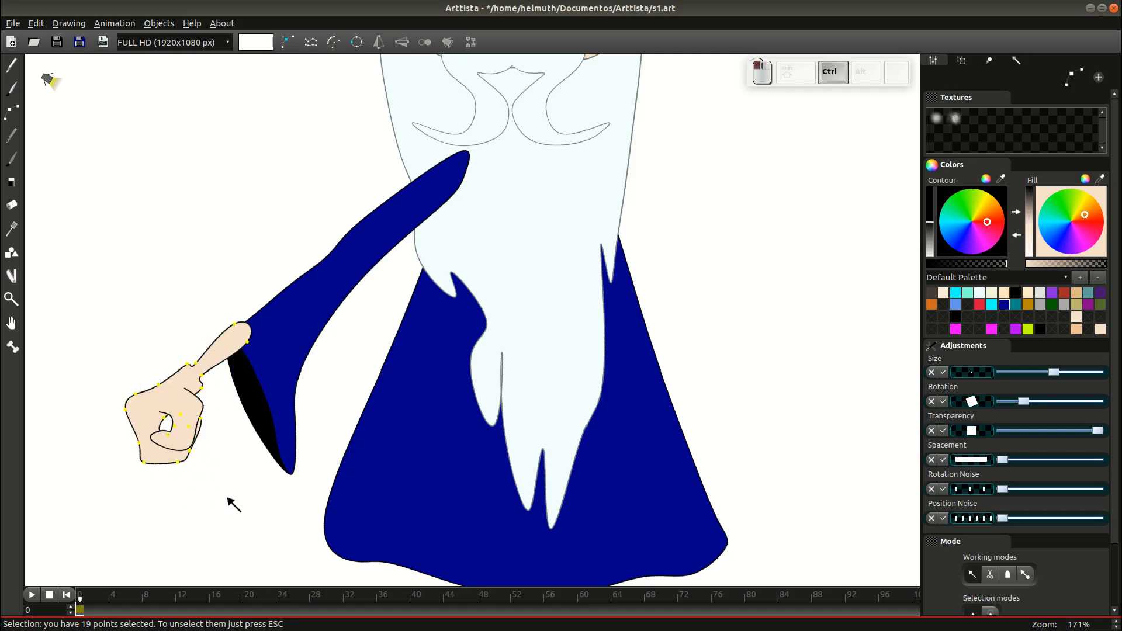
key("g")
left_click(190, 422)
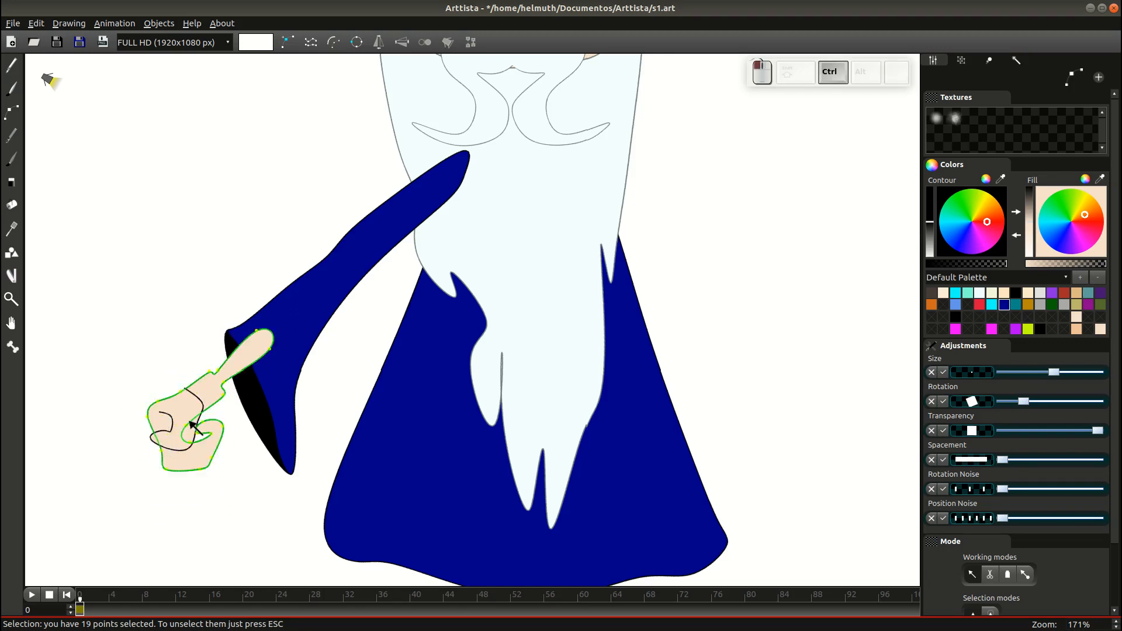
key("ctrl+z")
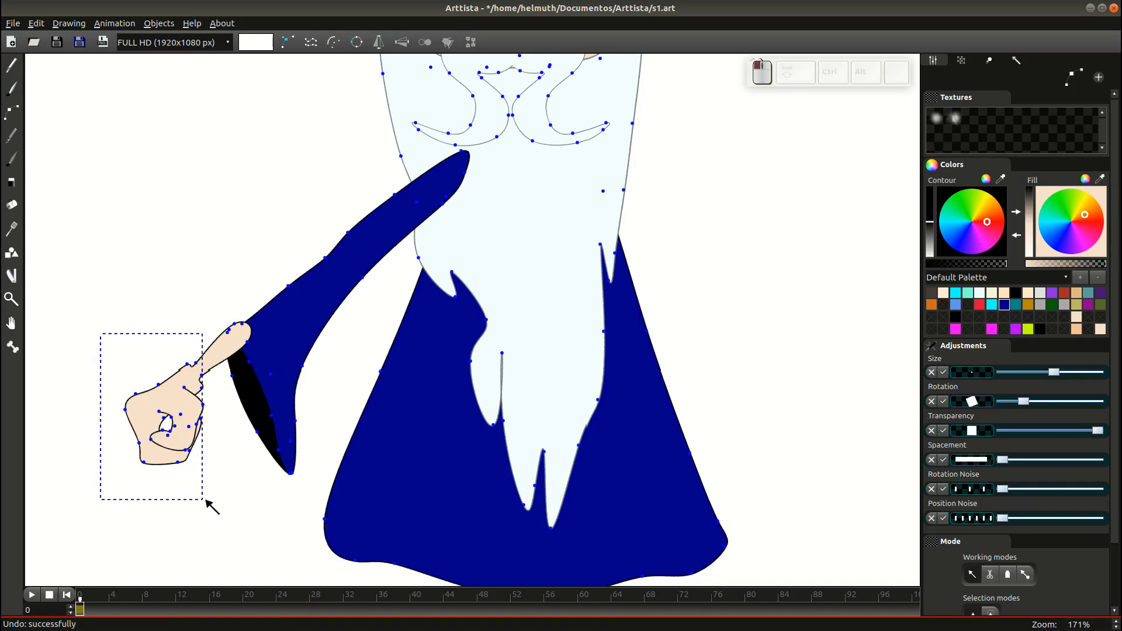
Move and rotate the whole fist so its wrist tucks beneath the sleeve's cuff.
left_click_drag(206, 500, 206, 500)
left_click(207, 376, "ctrl")
key("g")
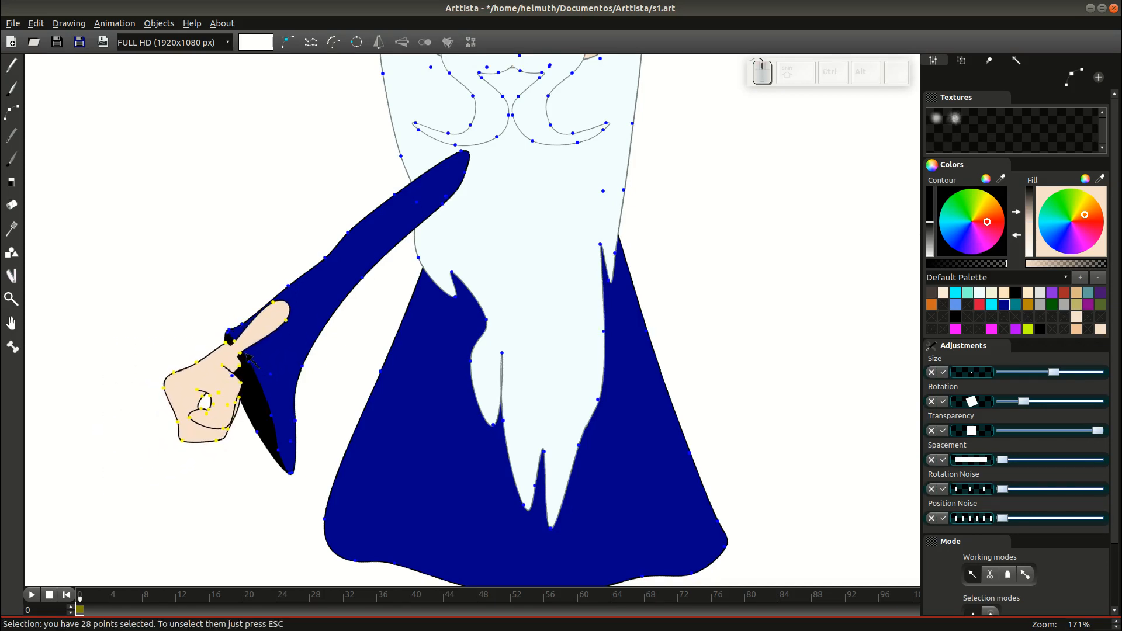
left_click(243, 354)
key("r")
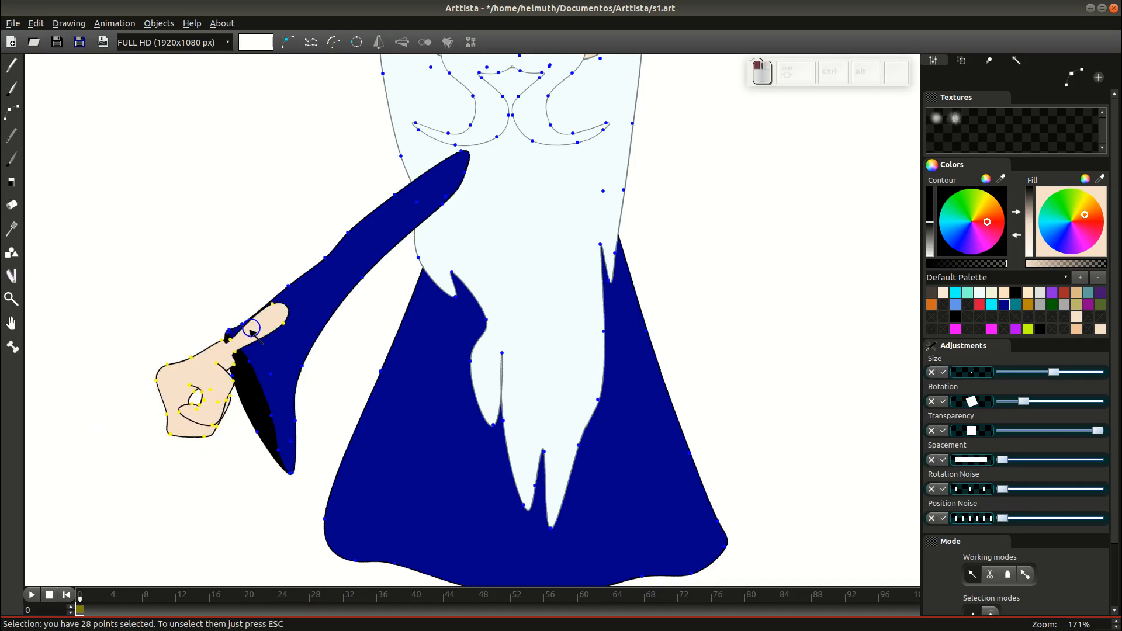
left_click(250, 331)
key("g")
left_click(252, 332)
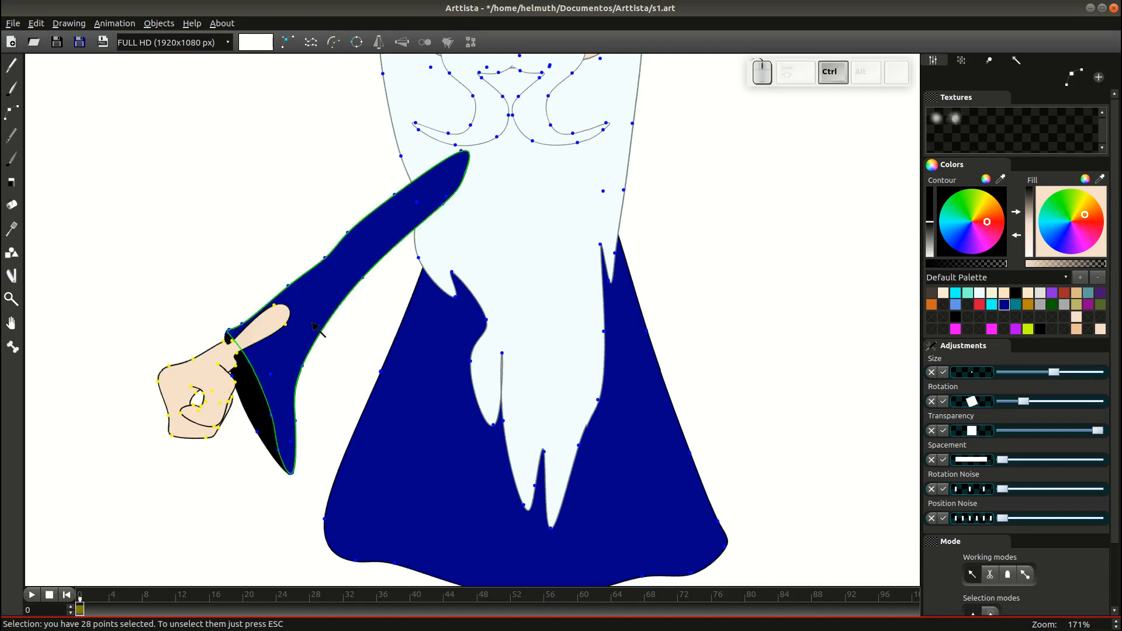
key("Tab")
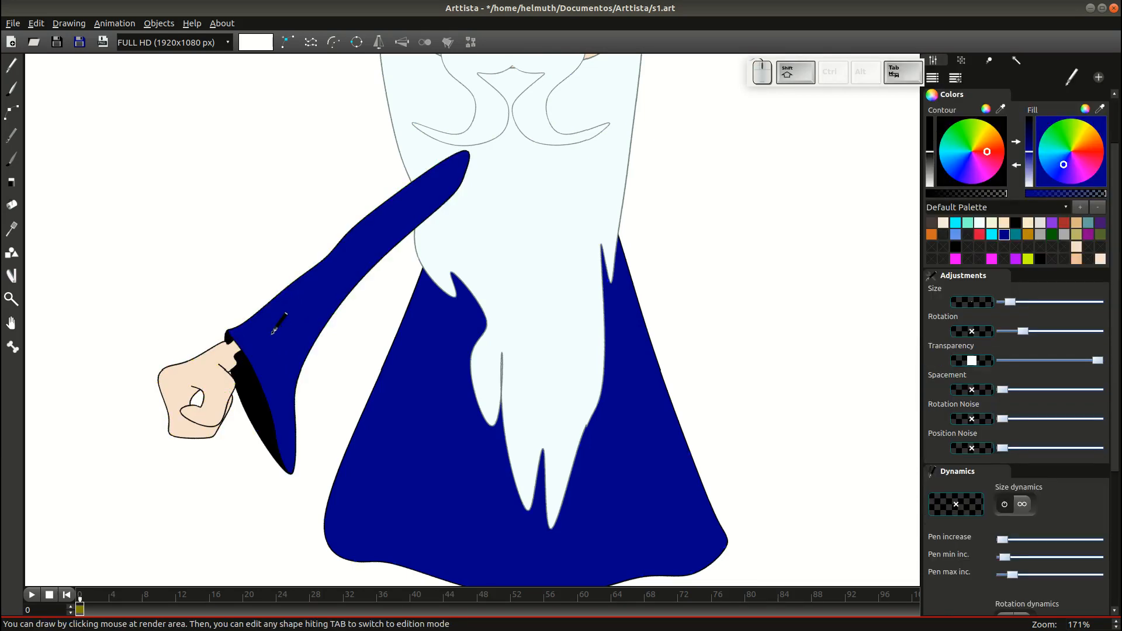
Select the left fist, its black cuff and the navy sleeve shapes in point editing.
key("minus")
key("Tab")
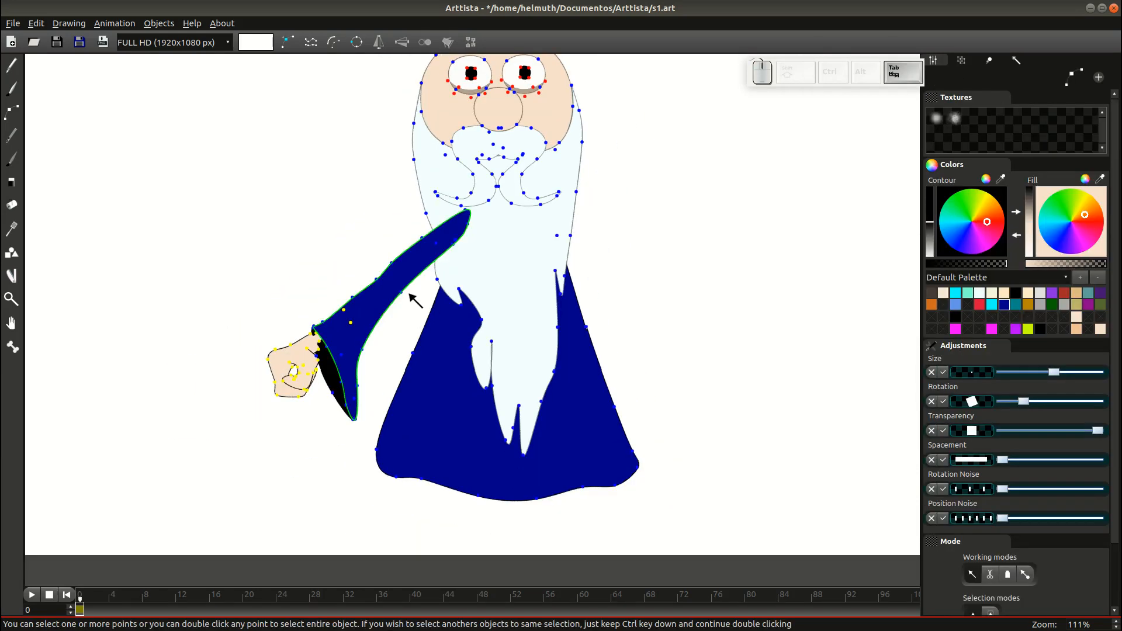
double_click(301, 359)
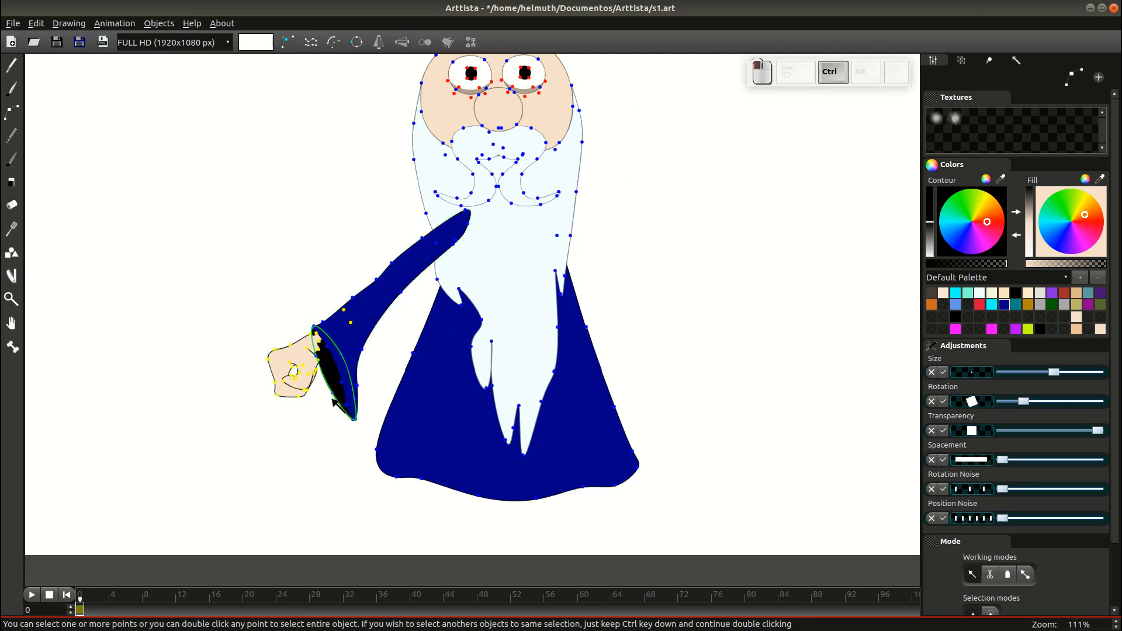
double_click(328, 392, "ctrl")
double_click(402, 295, "ctrl")
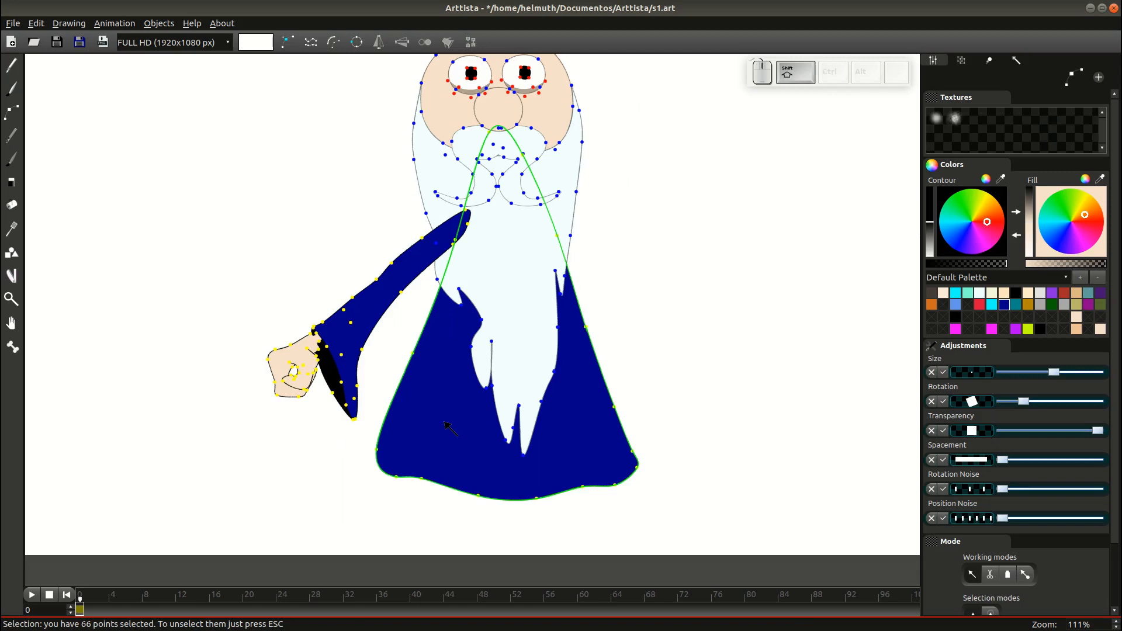
key("Tab")
scroll(449, 428, "down", 4)
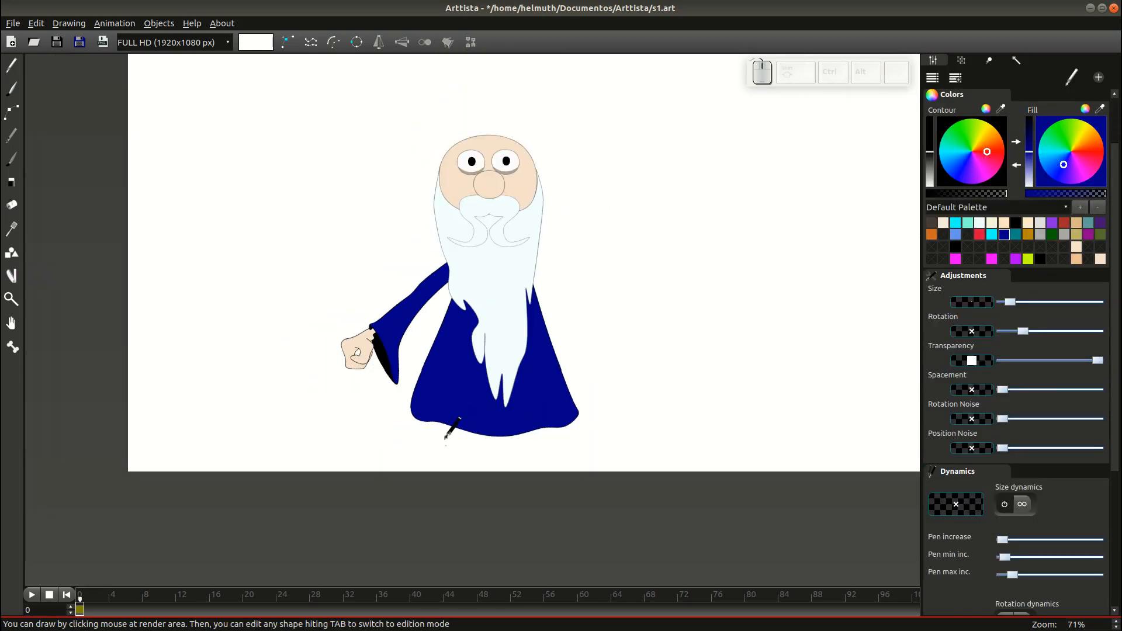
scroll(429, 402, "up", 4)
Box-select the fist and cuff points together, leaving the sleeve out.
key("Tab")
left_click_drag(195, 321, 357, 447)
left_click_drag(210, 275, 381, 362)
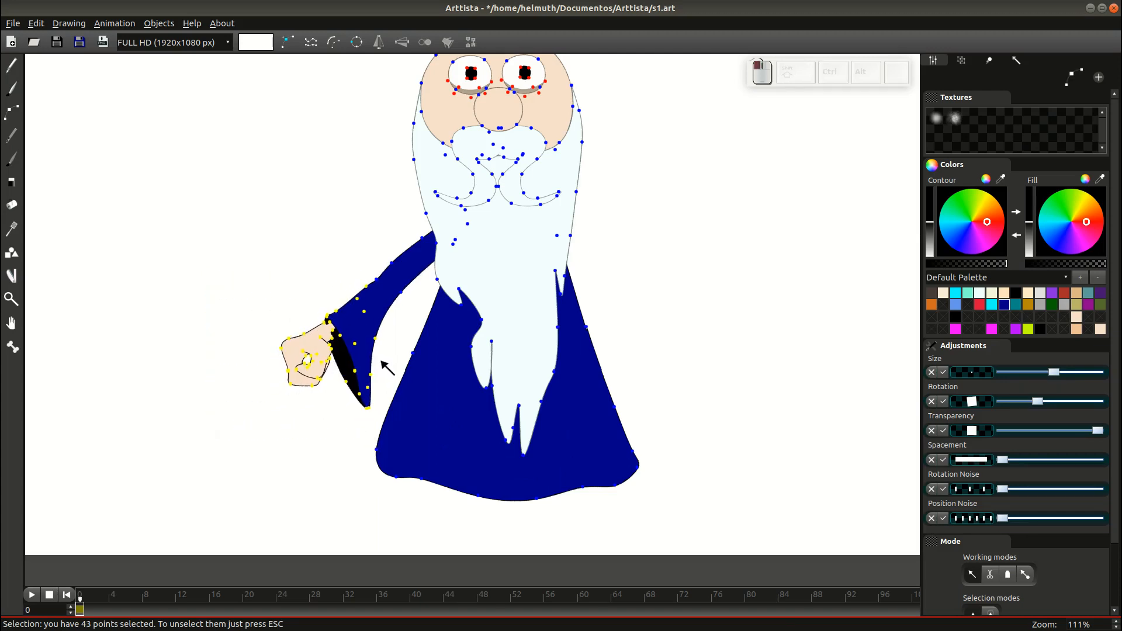
left_click(380, 274)
left_click_drag(280, 271, 368, 414)
left_click_drag(253, 322, 381, 412)
Copy the fist, cuff and sleeve, and move the pasted arm to the right.
key("ctrl+g")
left_click(401, 293, "ctrl")
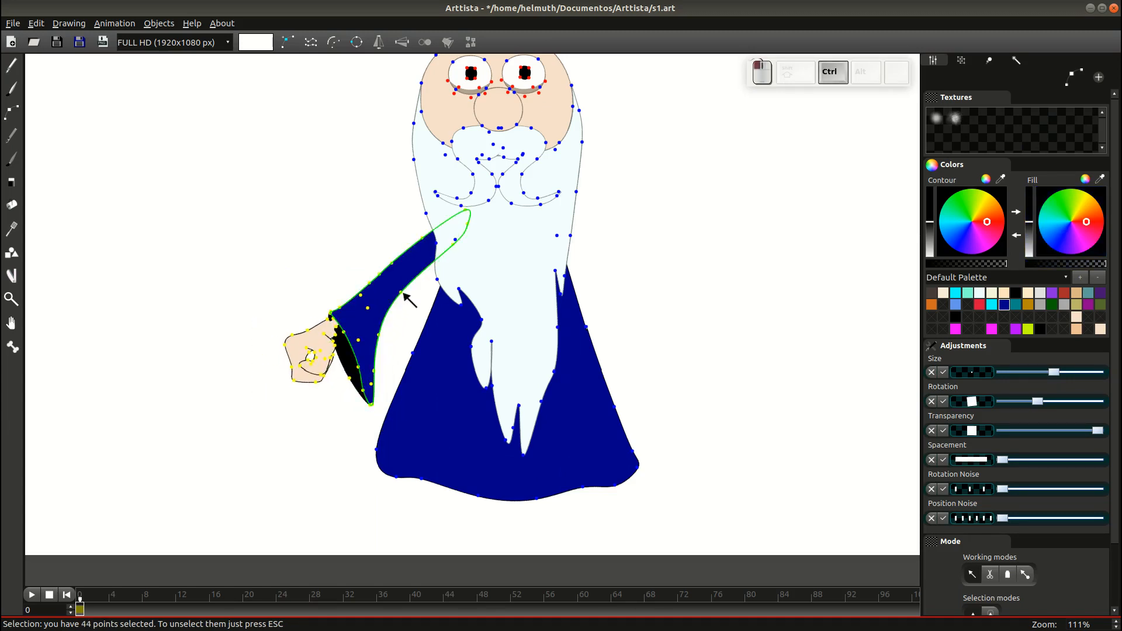
key("ctrl+c")
key("ctrl+v")
key("ctrl+g")
left_click(622, 289)
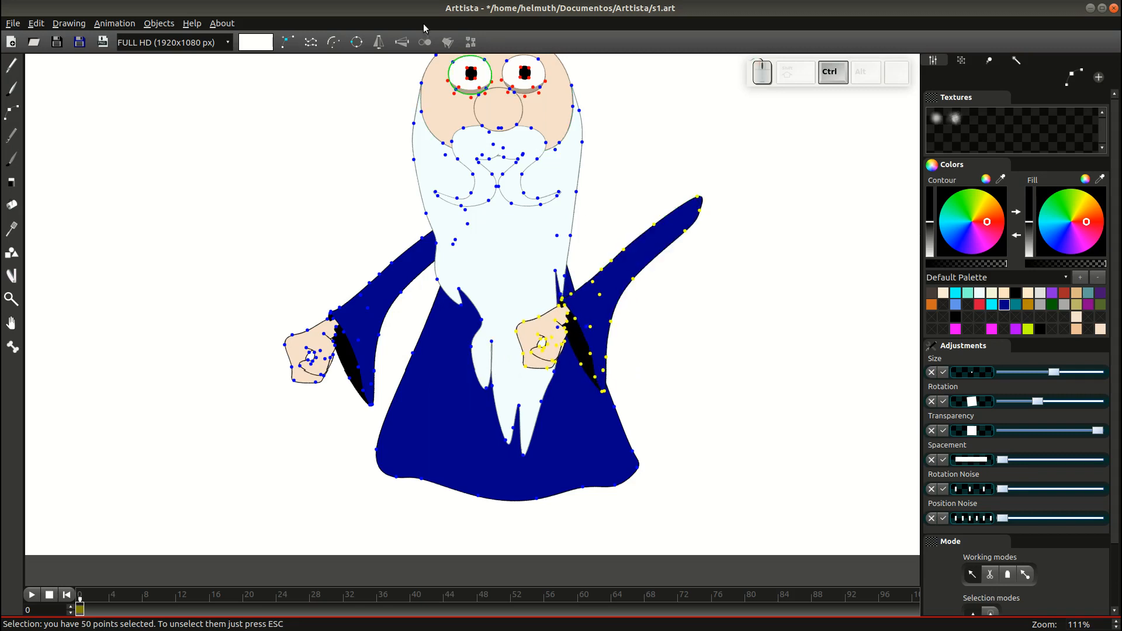
Mirror the copied arm horizontally and tilt it into place at the right shoulder.
left_click(377, 42)
key("g")
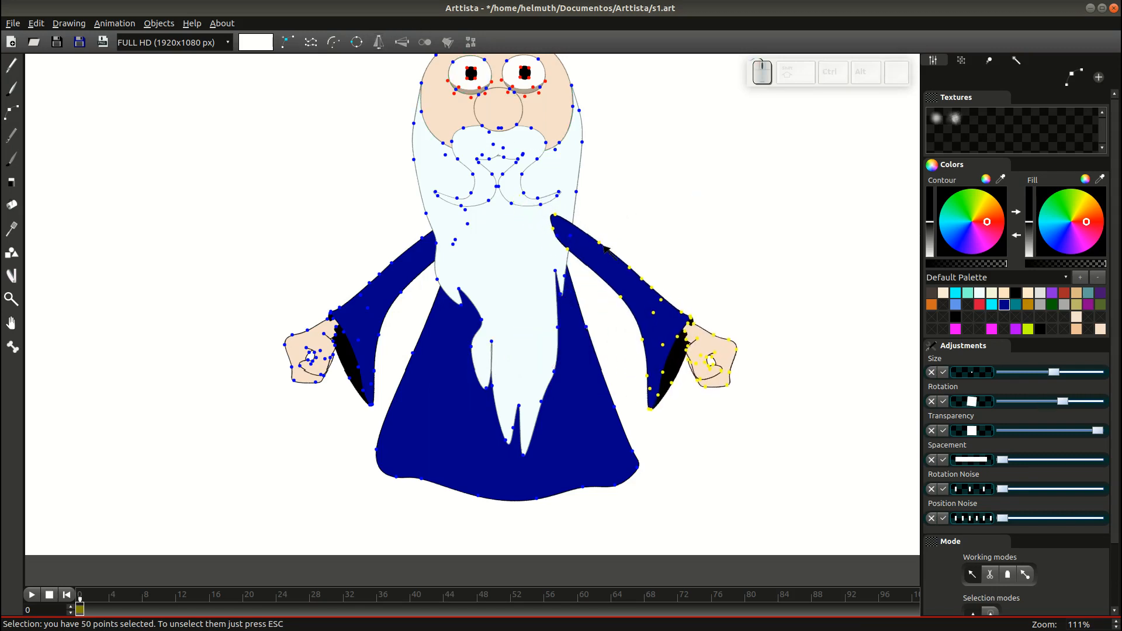
left_click(602, 251)
key("r")
left_click(554, 236)
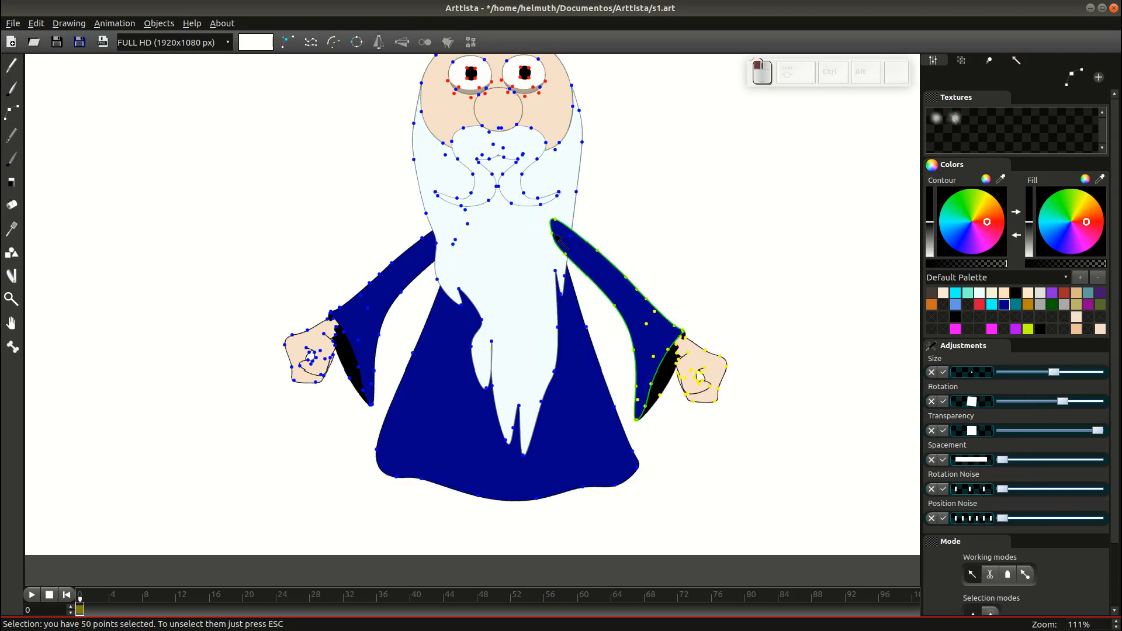
key("g")
left_click(555, 235)
Raise the blue robe in the stacking order, then reselect the right arm.
left_click(575, 372)
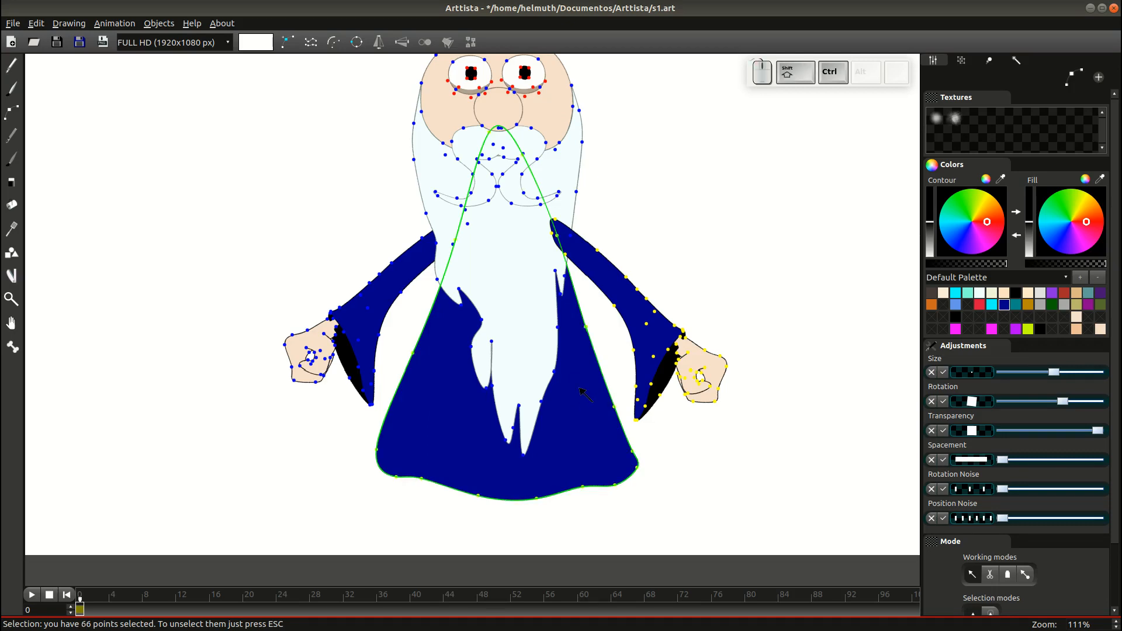
key("shift+Page_Up")
key("Tab")
key("Tab")
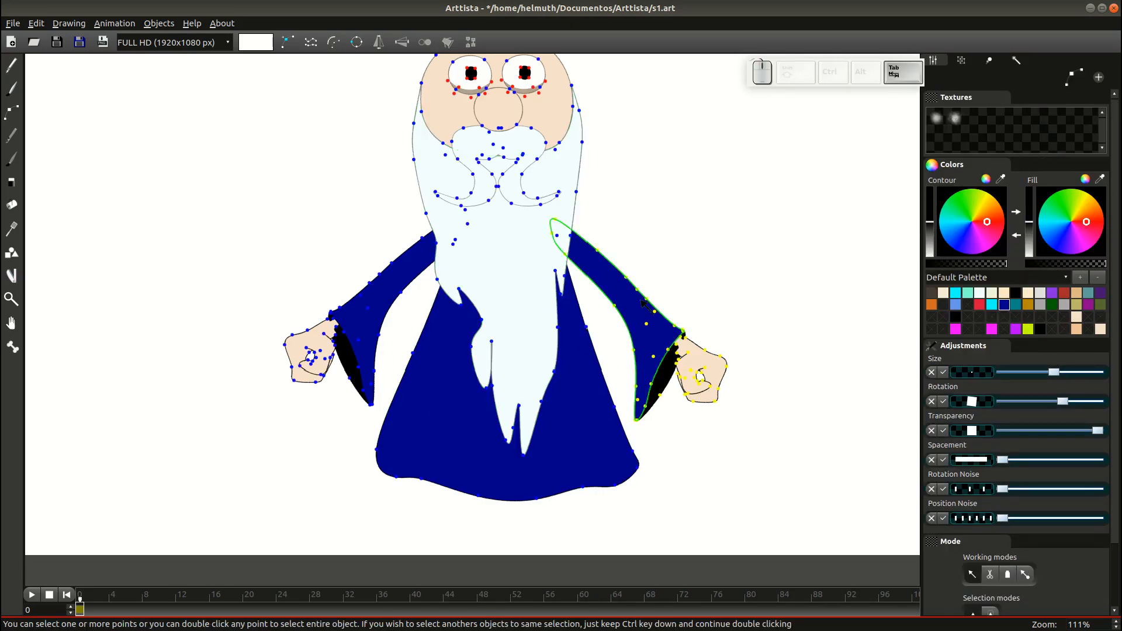
left_click(559, 224)
key("Tab")
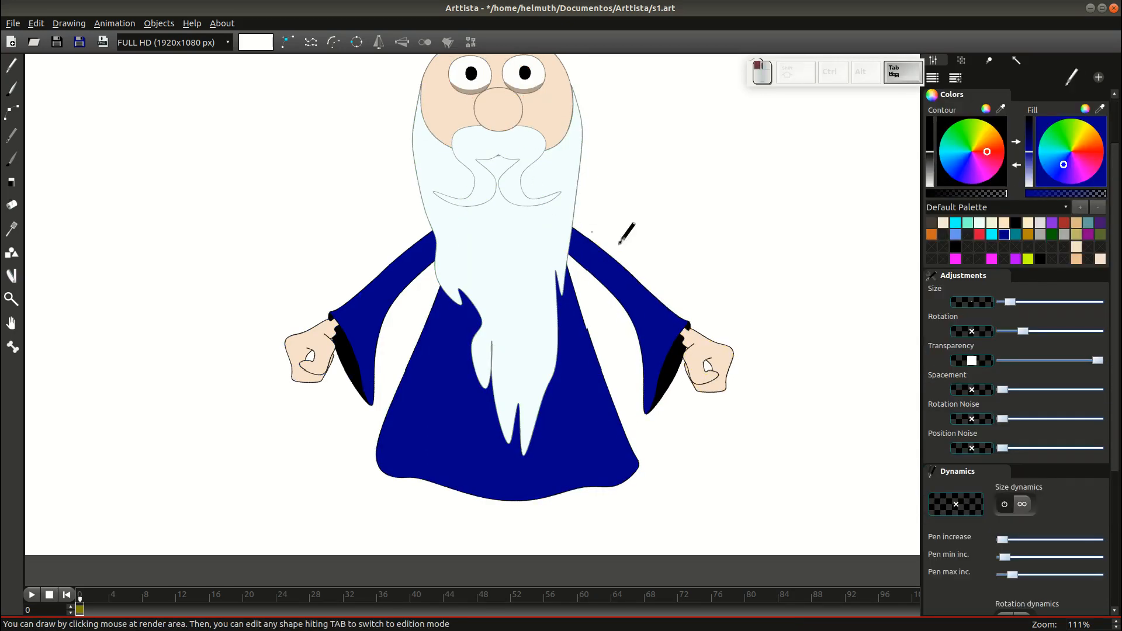
Shift one point on the robe's lower edge to the right.
scroll(777, 363, "down", 2)
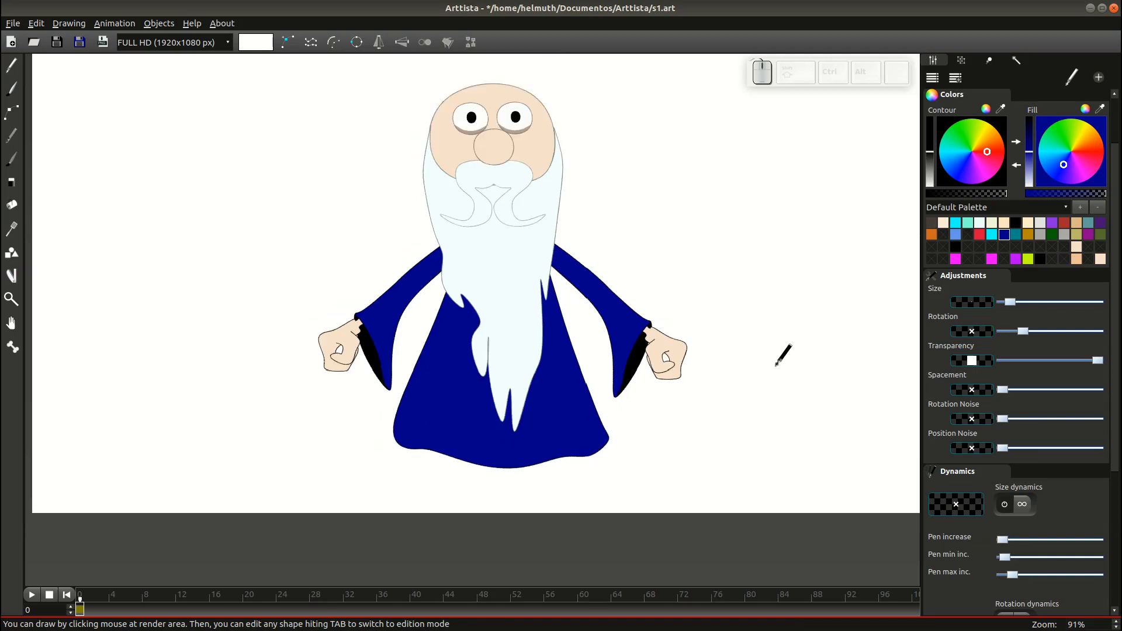
key("Tab")
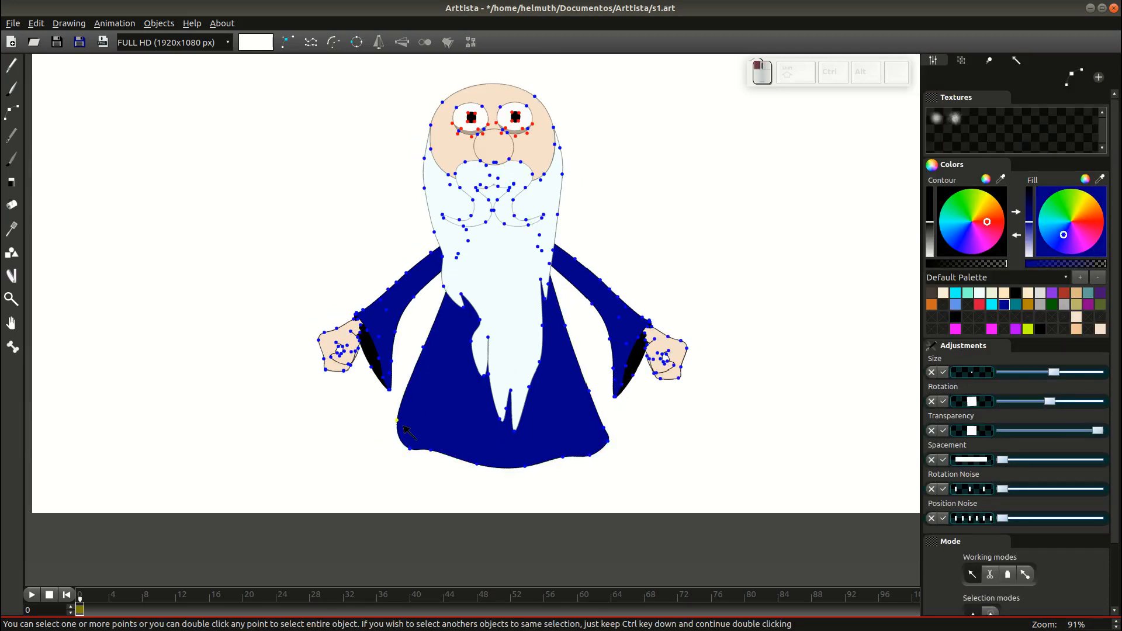
left_click(402, 446)
left_click(427, 447)
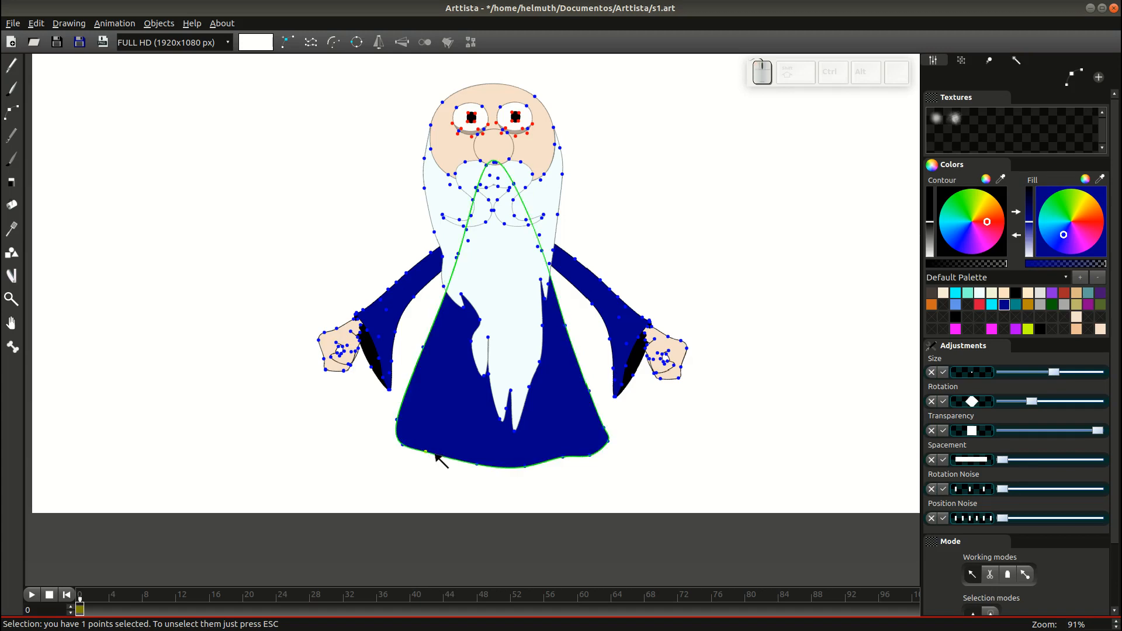
key("Tab")
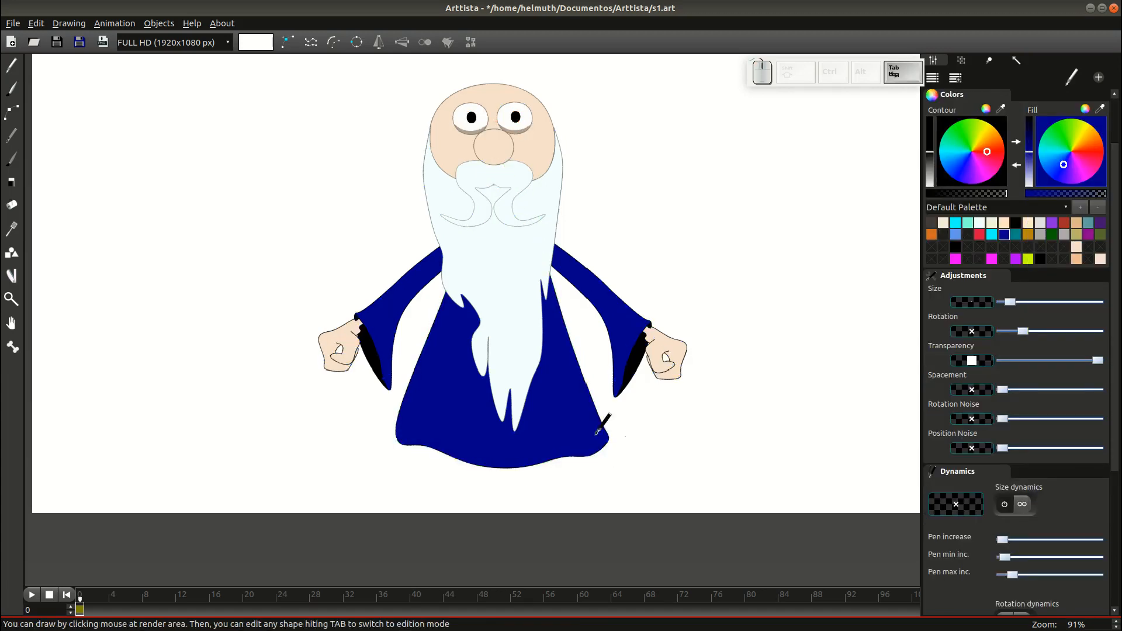
key("Tab")
Drop three robe hem points lower and pull another hem point down.
left_click_drag(453, 435, 570, 495)
key("g")
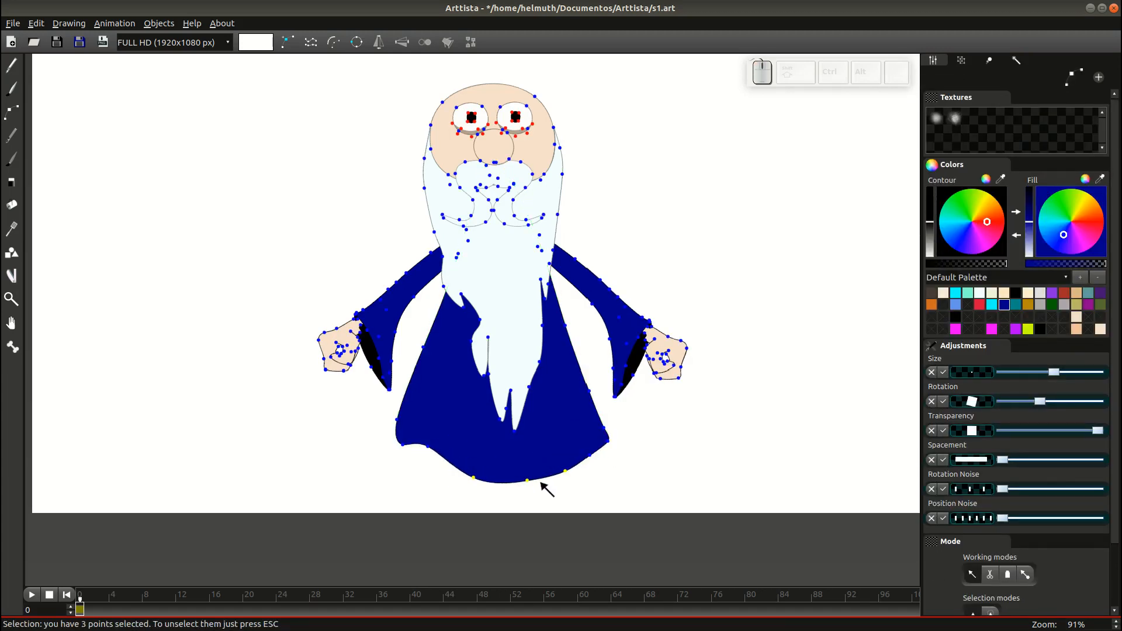
left_click(541, 481)
left_click_drag(428, 446, 430, 451)
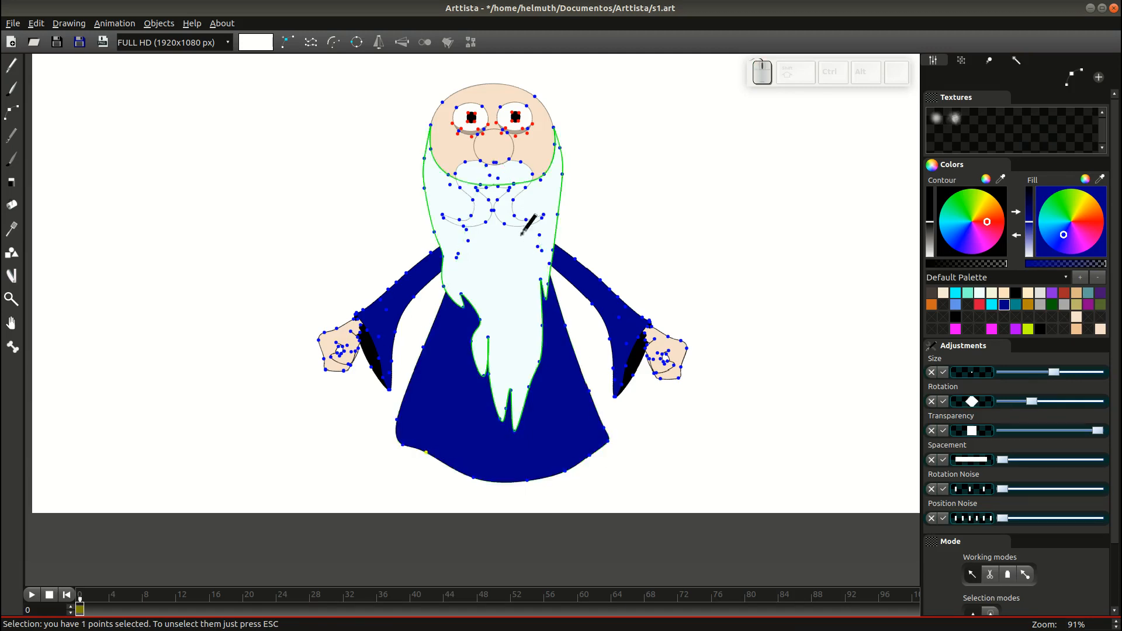
key("Tab")
scroll(606, 307, "up", 1)
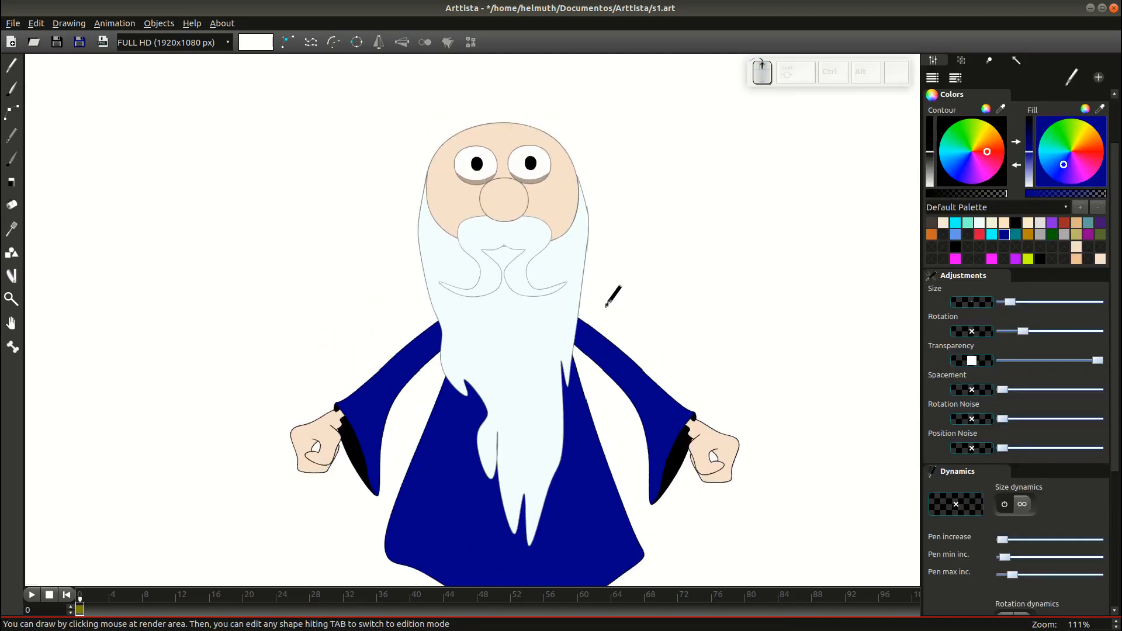
scroll(606, 307, "down", 2)
scroll(600, 308, "up", 2)
Draw a wide tapered hat brim across the head and reshape its left tip.
mouse_move(310, 167)
left_mouse_down()
mouse_move(518, 200)
mouse_move(602, 187)
mouse_move(639, 164)
mouse_move(744, 154)
mouse_move(659, 130)
mouse_move(501, 124)
mouse_move(287, 150)
mouse_move(300, 167)
left_mouse_up()
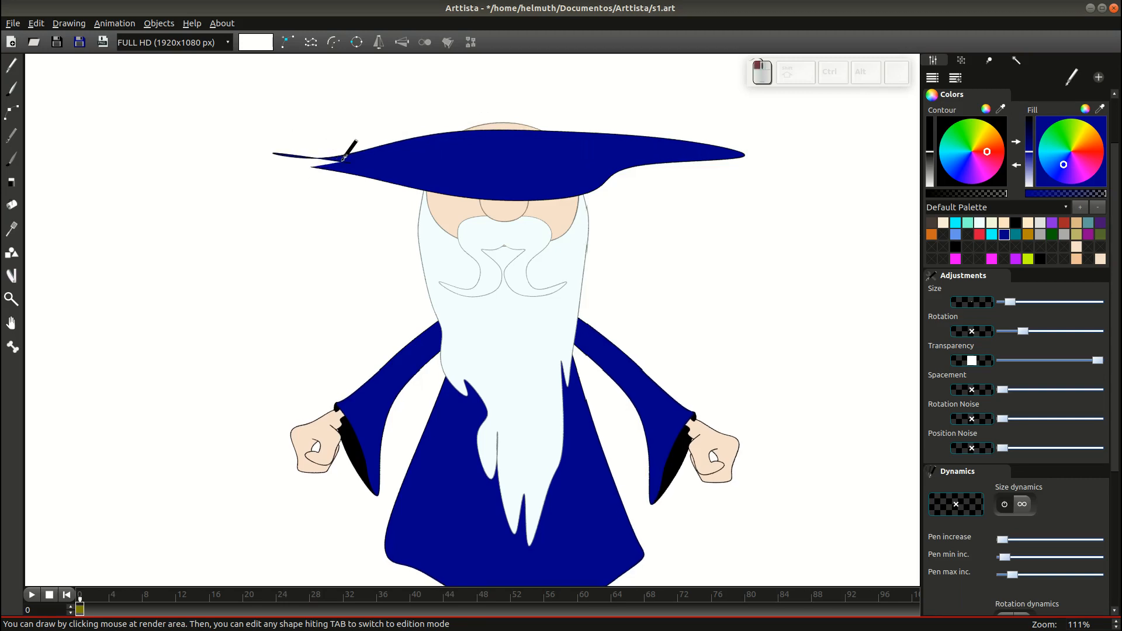
key("Tab")
left_click(318, 158)
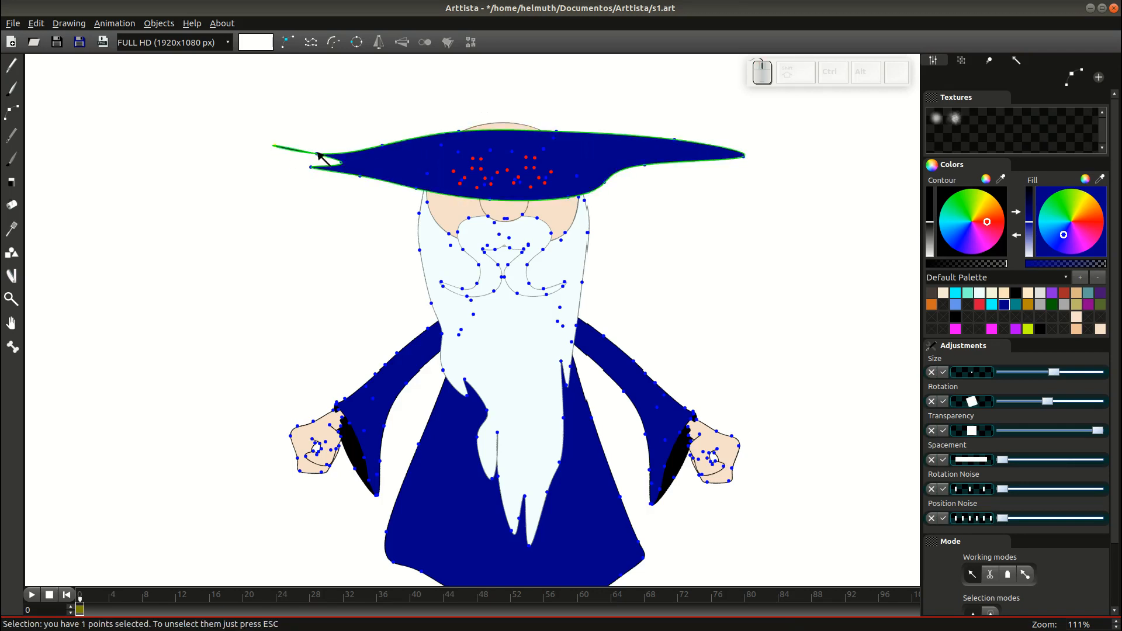
left_click_drag(316, 154, 314, 165)
Darken the brim's blue fill and send it behind the wizard's face.
double_click(355, 174)
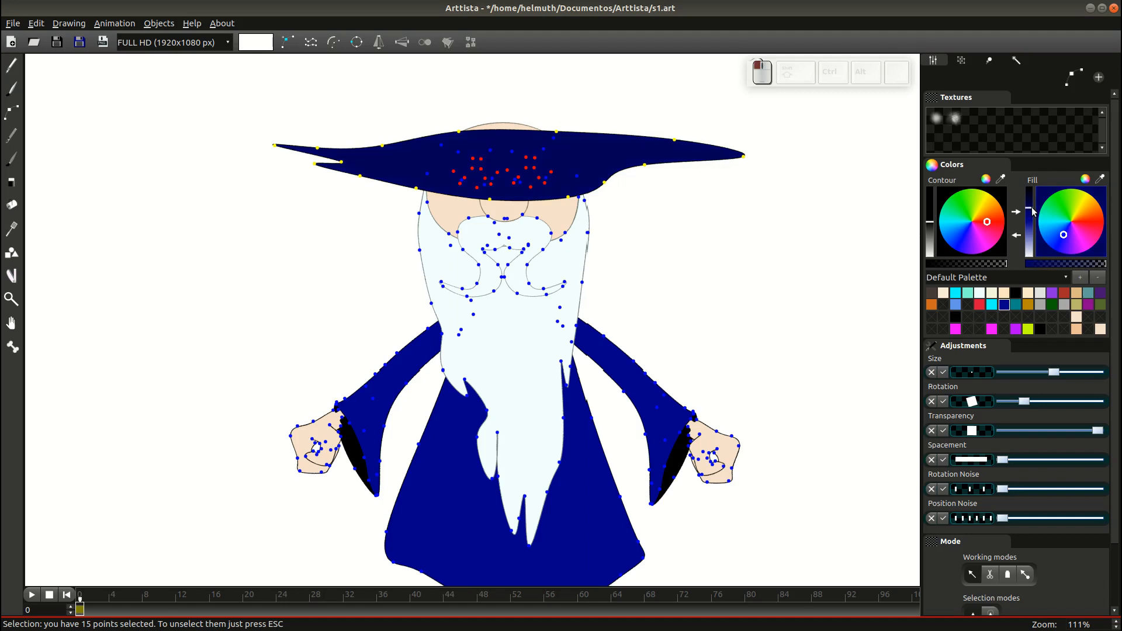
left_click_drag(1031, 207, 1031, 205)
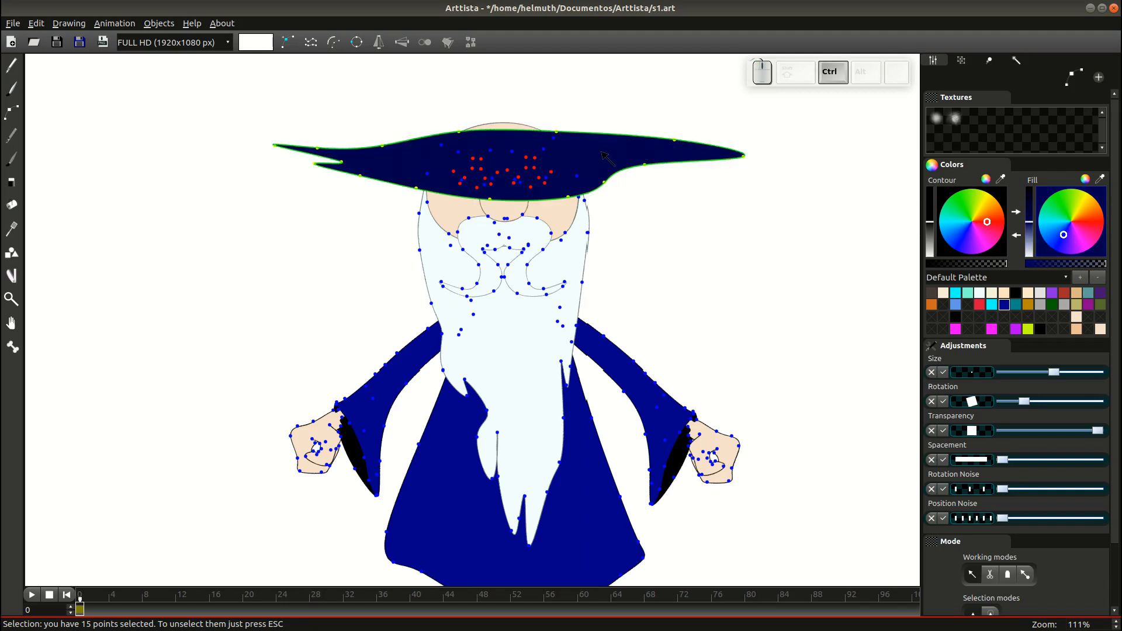
key("ctrl+Down")
key("Tab")
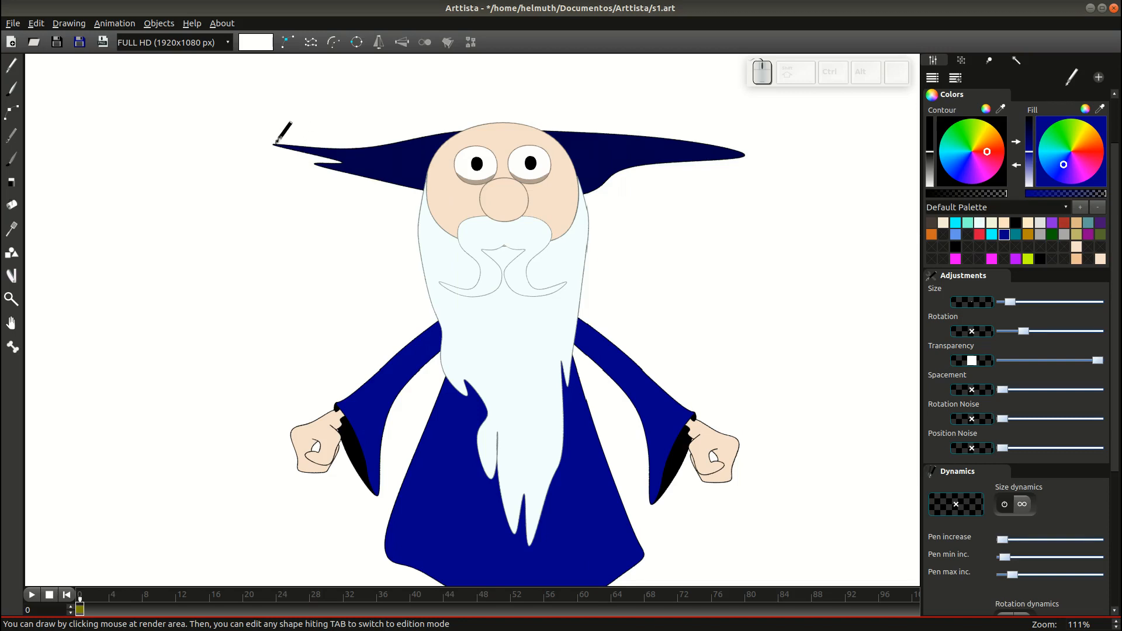
Draw dark-blue strokes from the brim's left tip, including the hat's tall peak.
left_click_drag(274, 143, 312, 150)
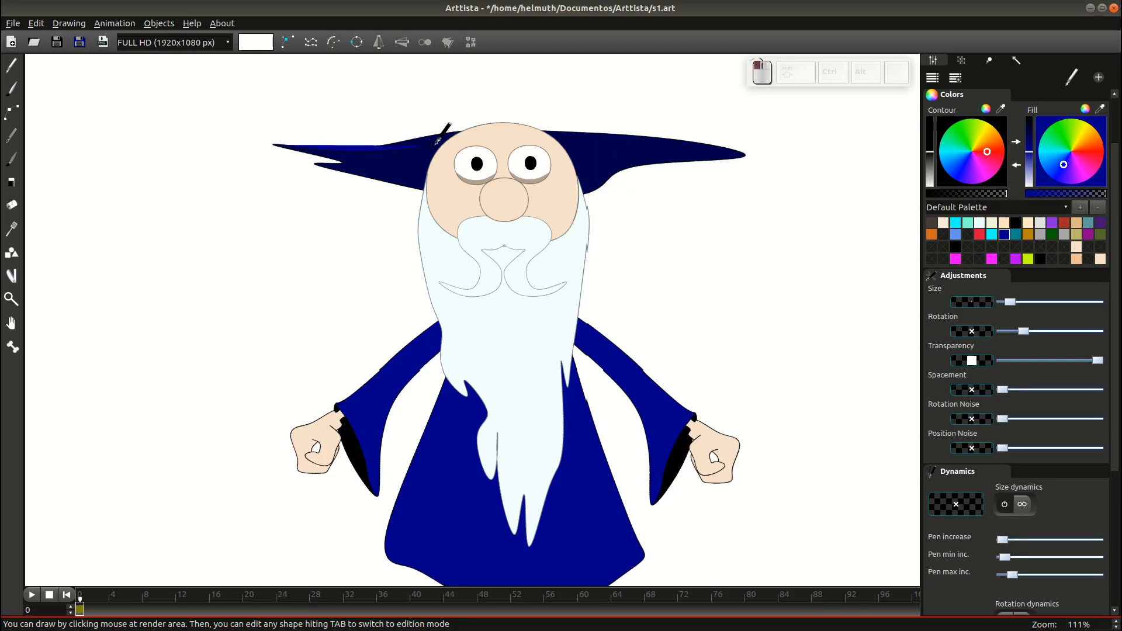
left_click_drag(469, 138, 568, 149)
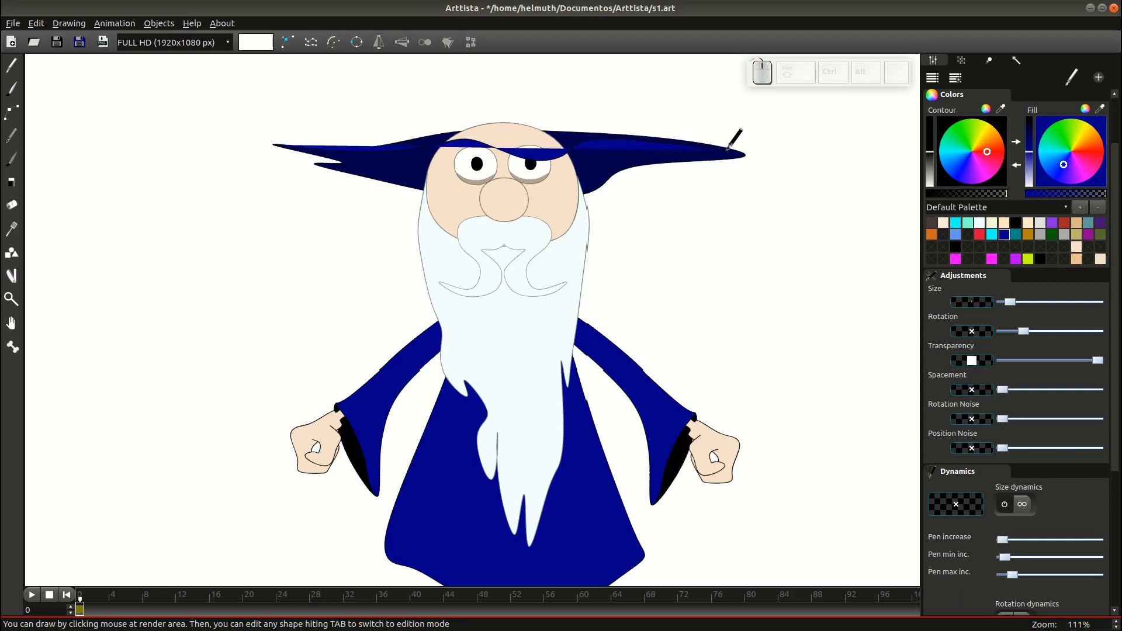
mouse_move(748, 154)
left_mouse_down()
mouse_move(639, 123)
mouse_move(477, 108)
mouse_move(427, 122)
left_mouse_up()
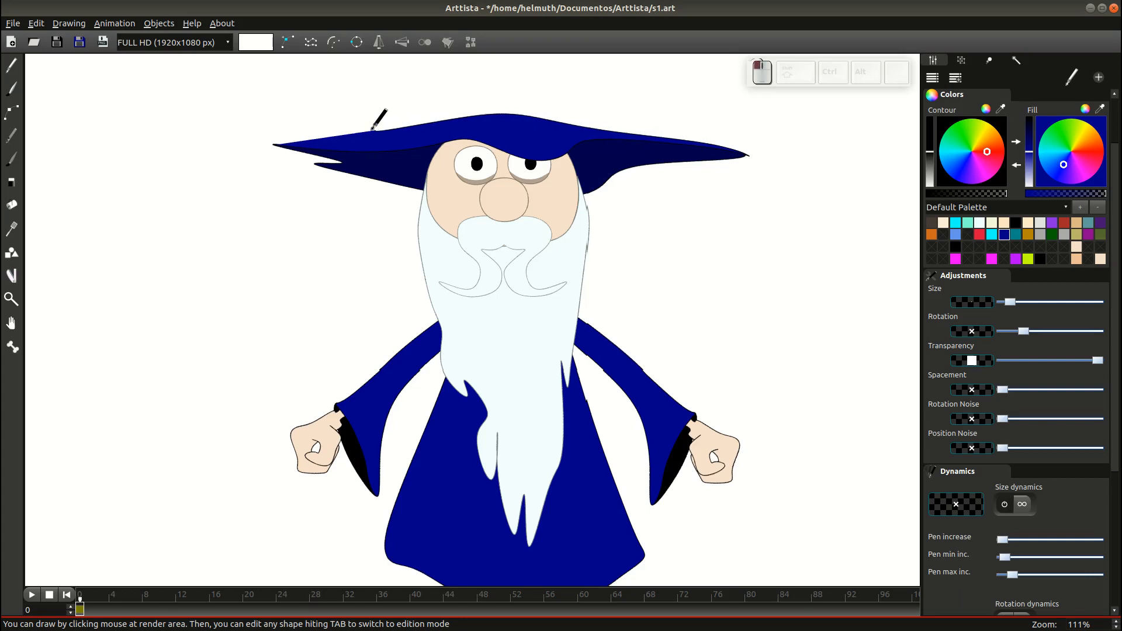
left_click_drag(275, 142, 280, 135)
Rotate the seven left-brim points slightly and select the stray point beside them.
key("Tab")
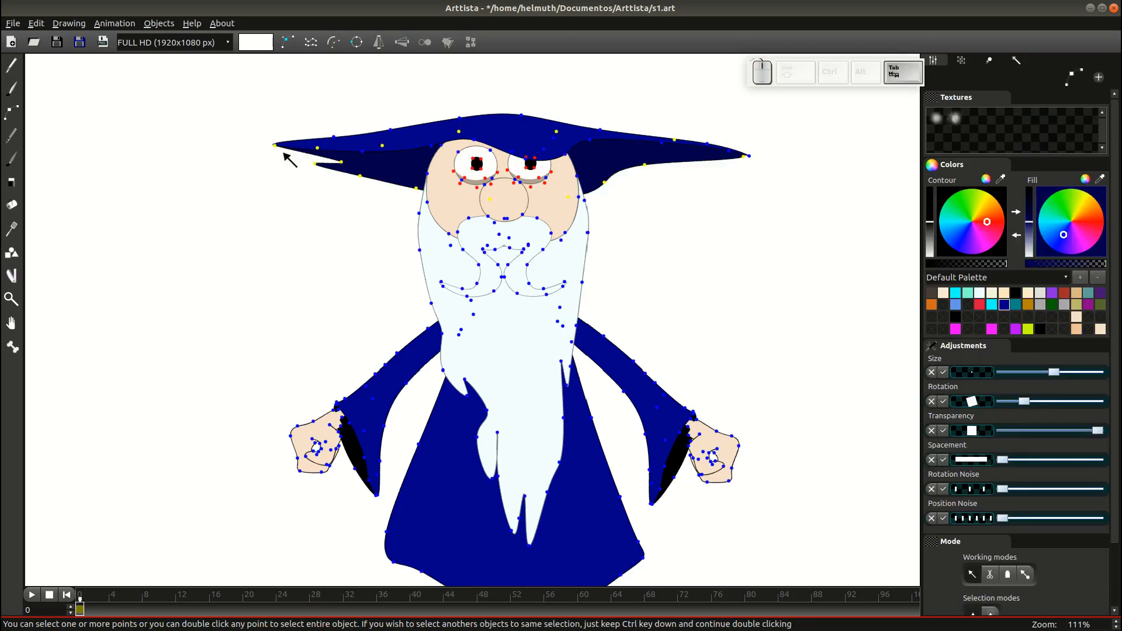
key("Tab")
key("Tab")
left_click_drag(230, 108, 330, 184)
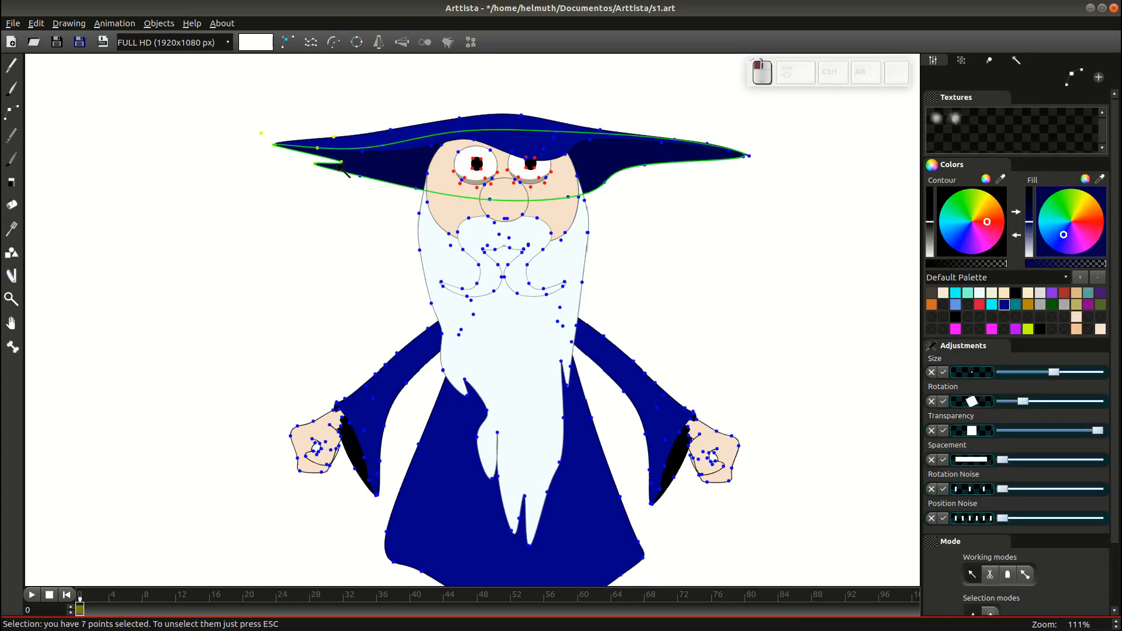
key("r")
key("r")
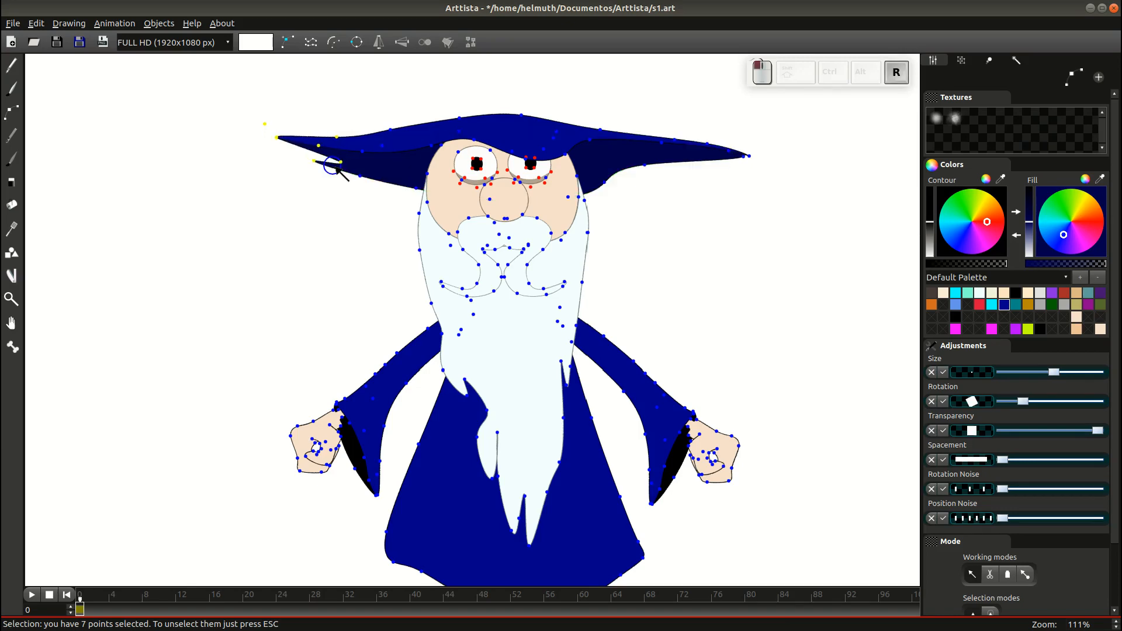
key("Tab")
key("Tab")
left_click(273, 122)
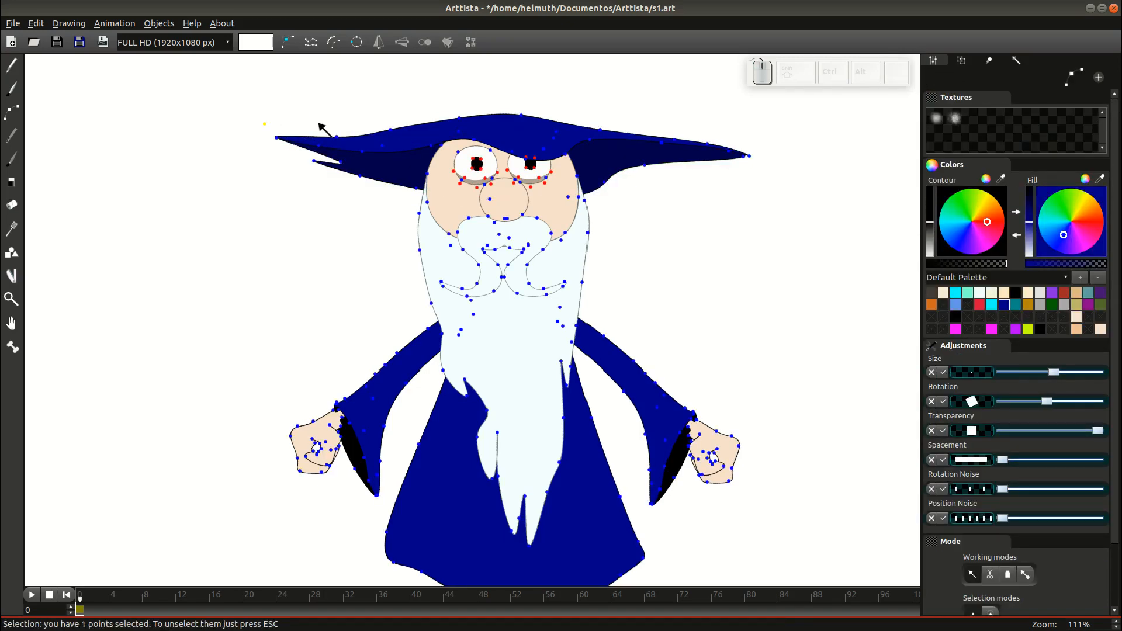
key("Tab")
scroll(538, 236, "down", 4)
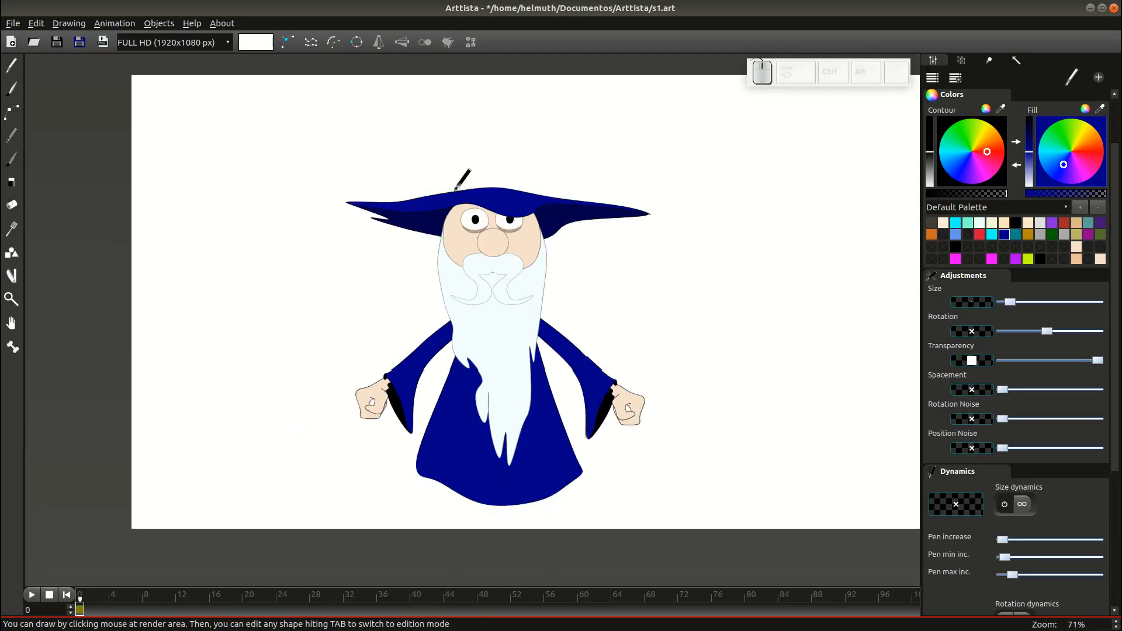
Draw a tall blue crown rising from the brim and curling over at its tip.
scroll(482, 172, "up", 4)
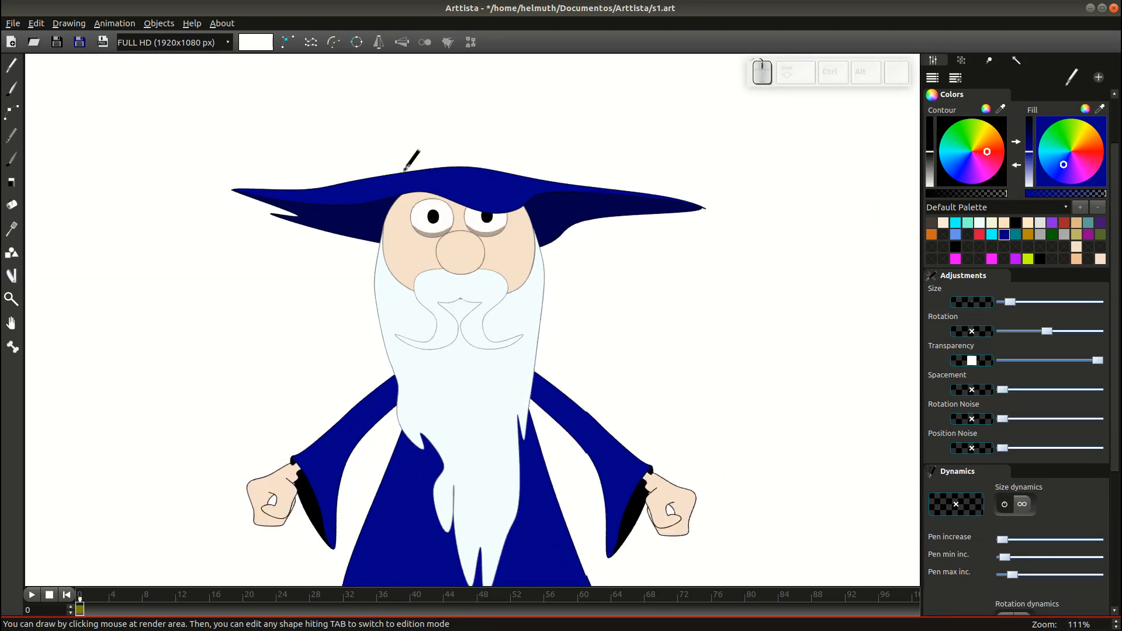
mouse_move(427, 80)
left_mouse_down()
mouse_move(403, 177)
mouse_move(447, 130)
mouse_move(600, 125)
mouse_move(608, 172)
mouse_move(561, 167)
mouse_move(594, 150)
mouse_move(573, 155)
mouse_move(595, 168)
mouse_move(611, 161)
mouse_move(597, 117)
mouse_move(518, 124)
mouse_move(474, 143)
mouse_move(471, 175)
mouse_move(501, 285)
left_mouse_up()
key("Tab")
key("Tab")
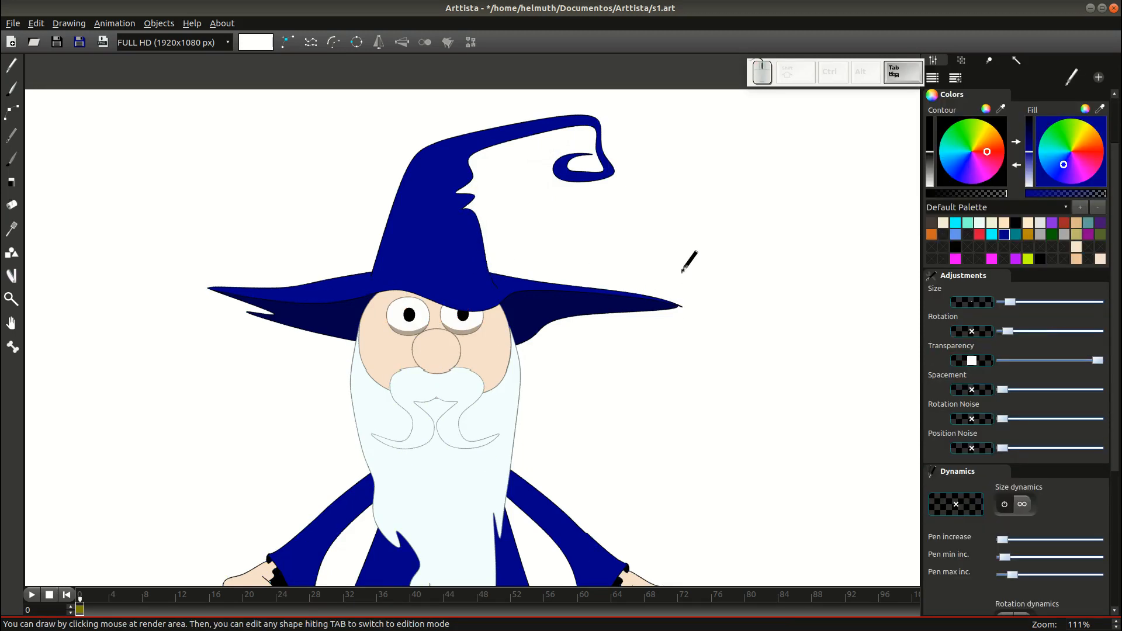
Rotate the hat's curled-tip points upward and move them into place.
scroll(684, 263, "down", 2)
key("Tab")
left_click_drag(482, 167, 602, 255)
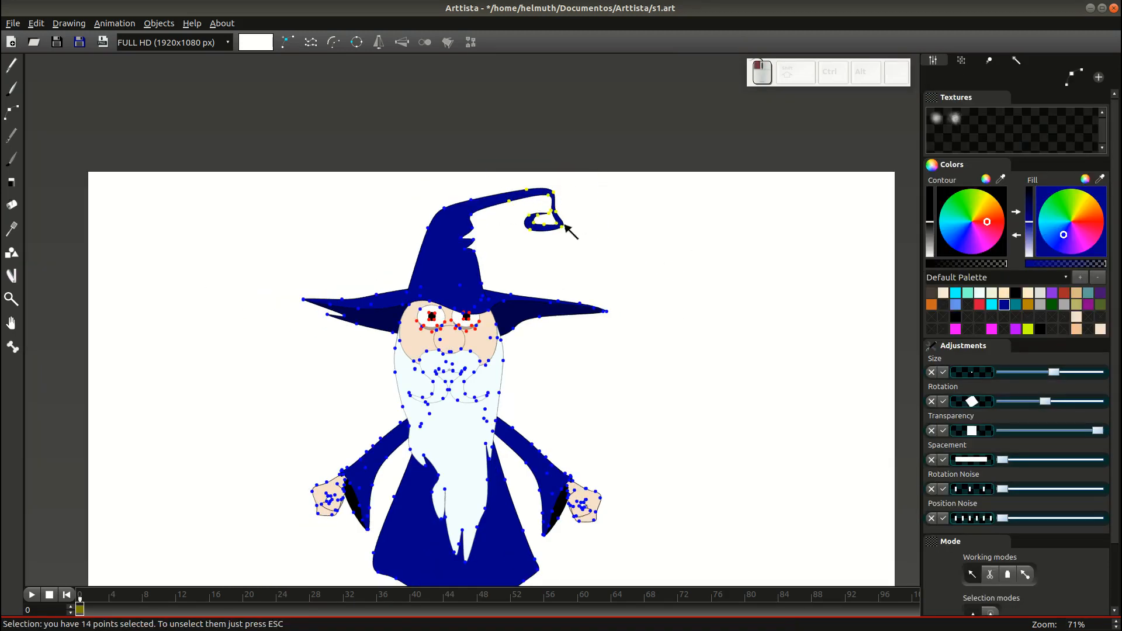
key("ctrl+r")
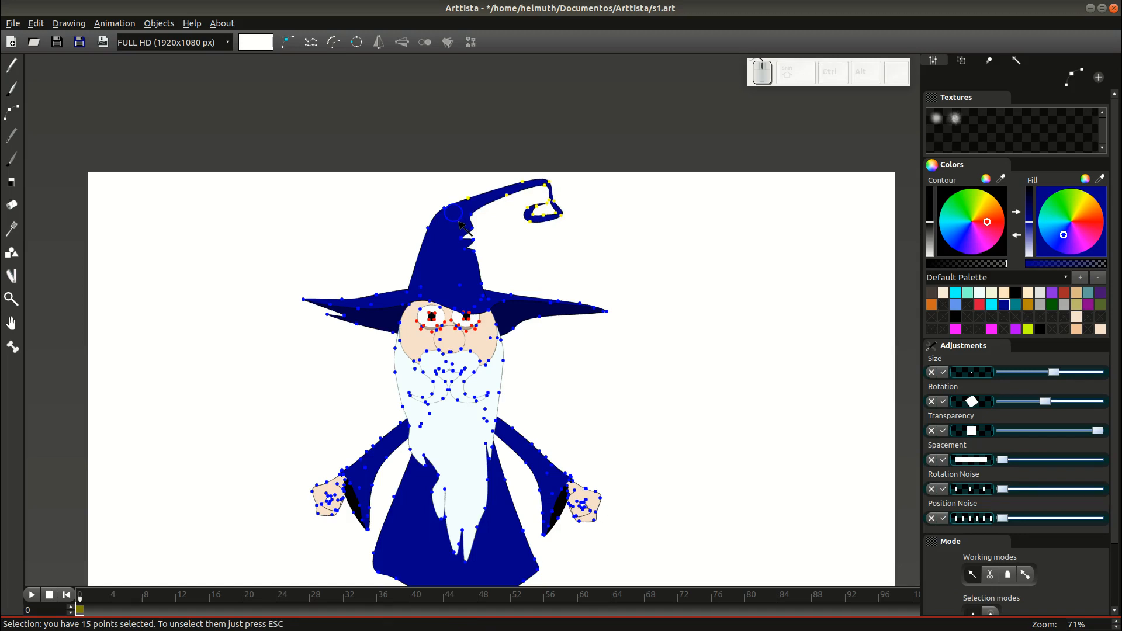
key("Tab")
key("Tab")
left_click_drag(592, 249, 520, 197)
key("g")
key("Tab")
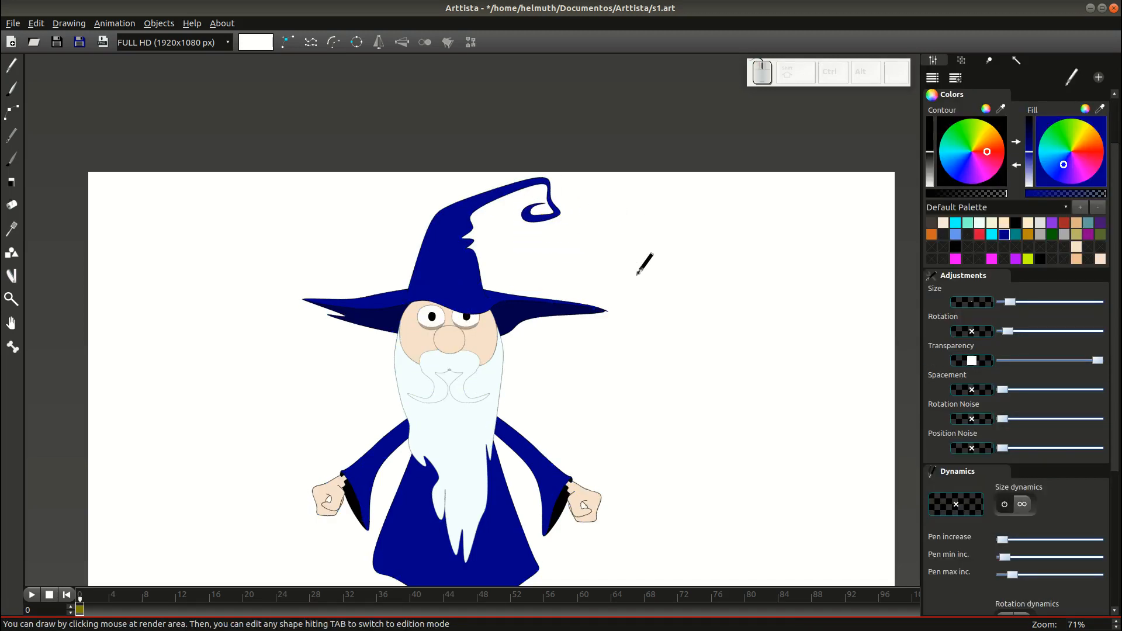
Adjust the hat tip point and outline into a tidy spiral, saving s1.art.
scroll(649, 211, "down", 2)
key("ctrl+s")
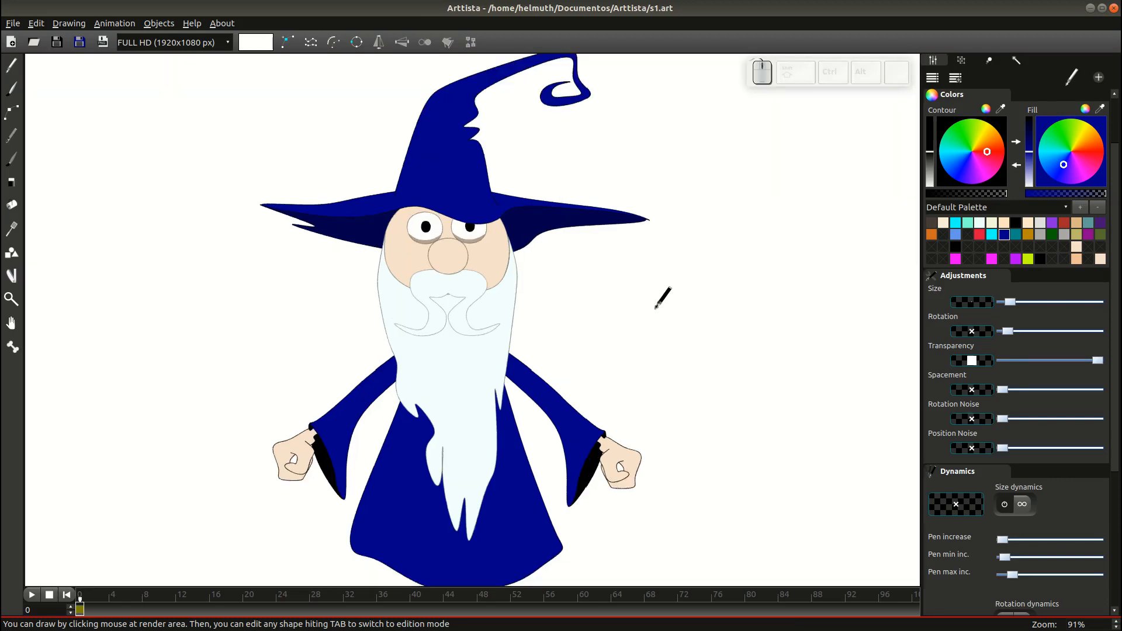
key("Tab")
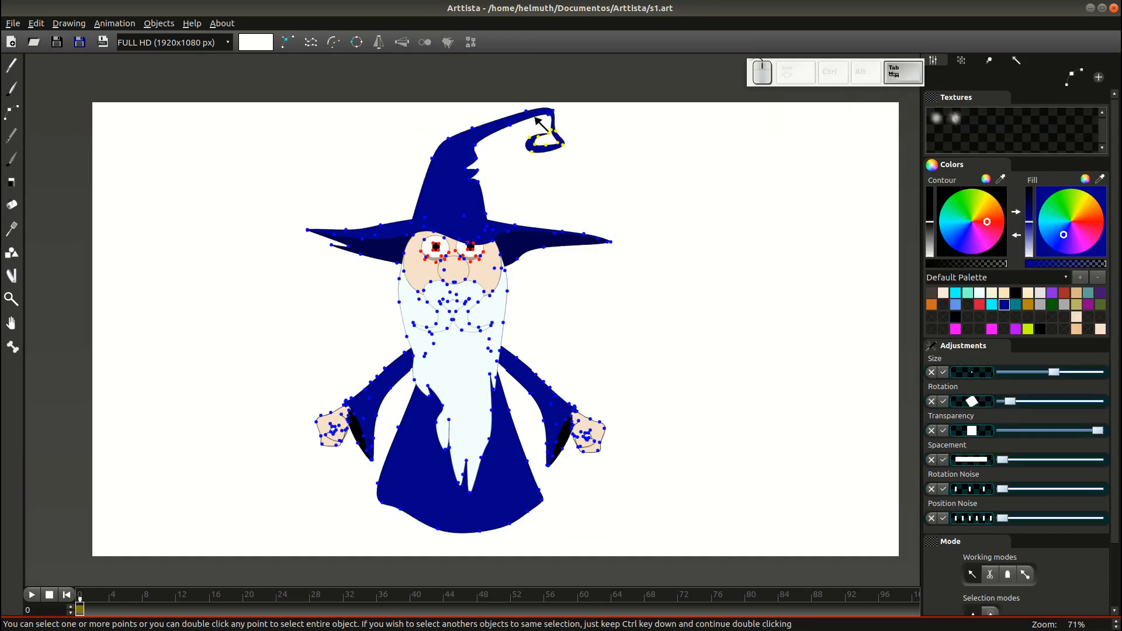
left_click(548, 117)
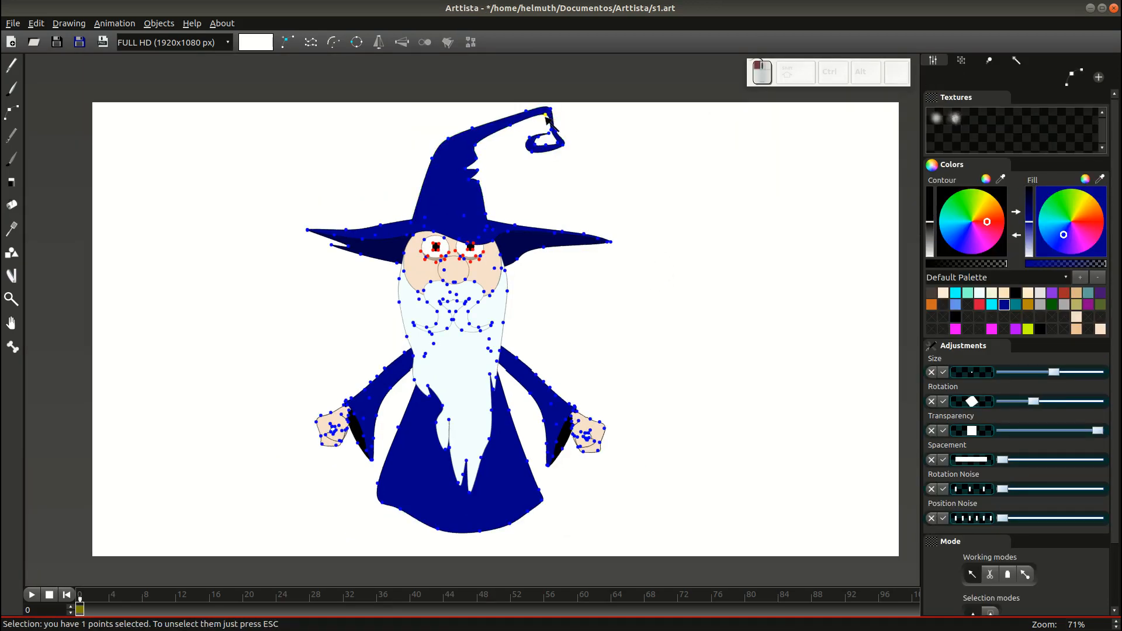
key("Tab")
key("Tab")
left_click(562, 131)
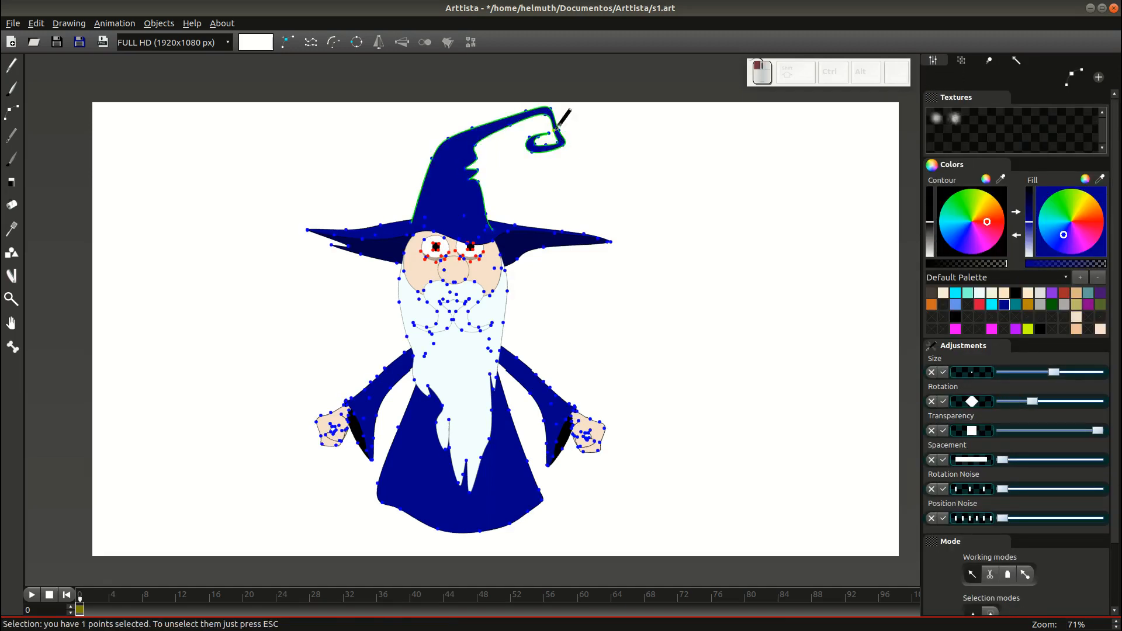
key("Tab")
key("ctrl")
key("ctrl+s")
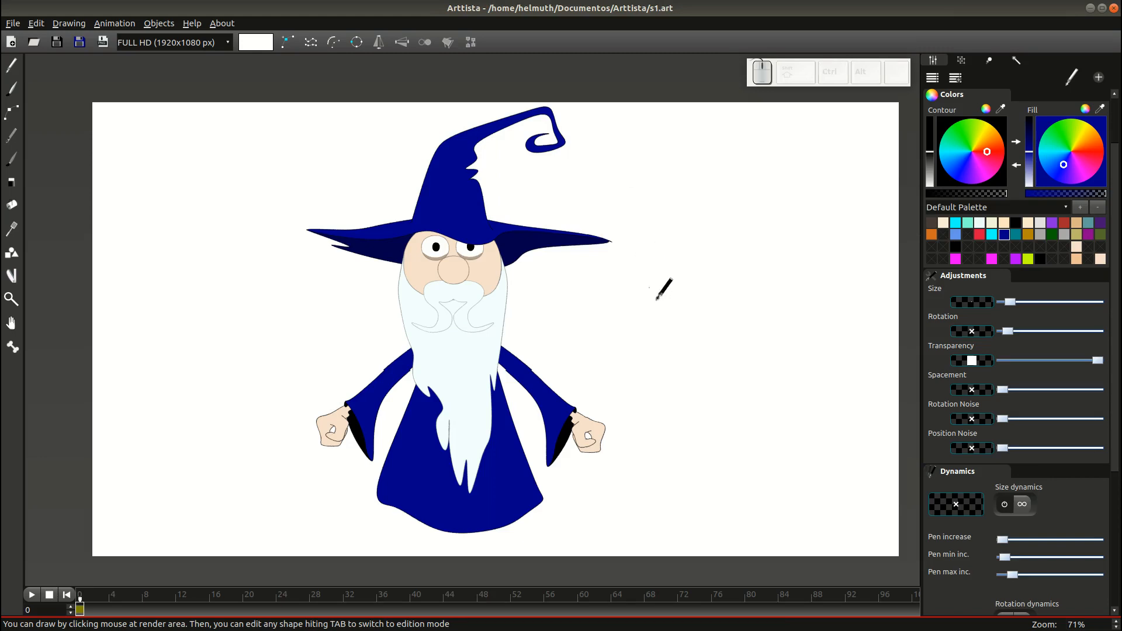
Check a point on the beard's left edge and save the drawing again.
left_click_drag(679, 324, 635, 313)
scroll(488, 414, "up", 6)
key("Tab")
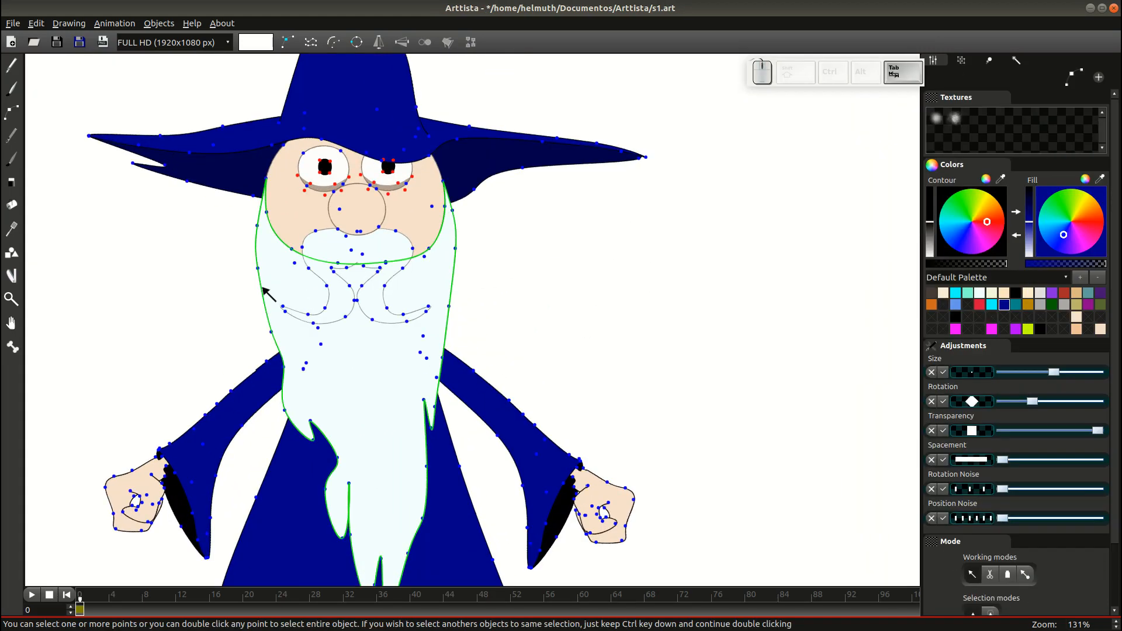
left_click(258, 226)
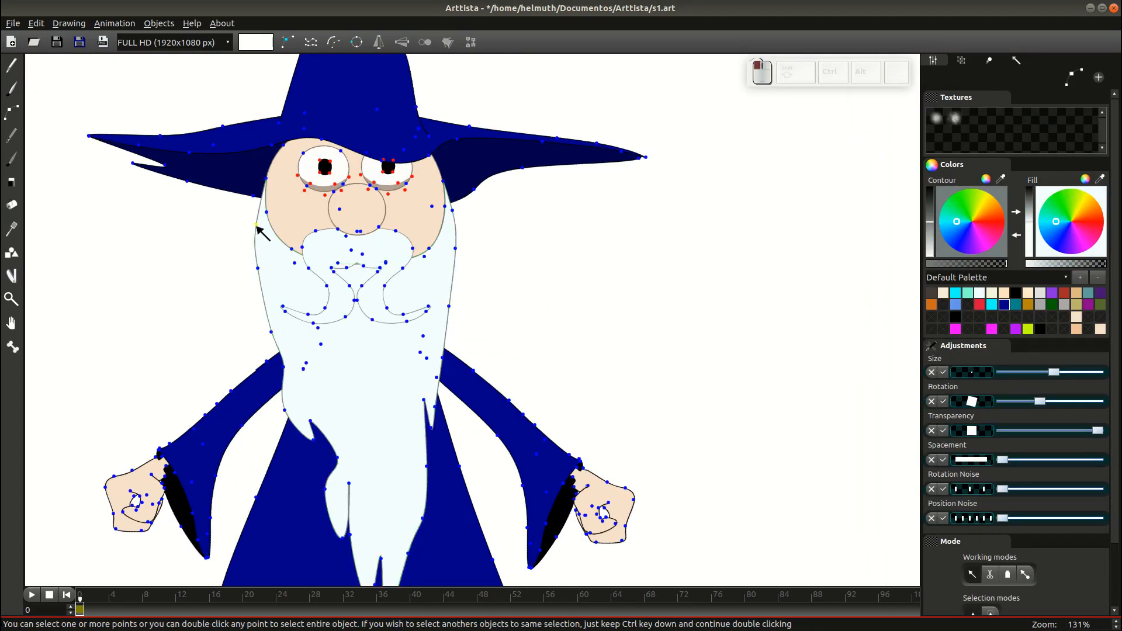
key("Tab")
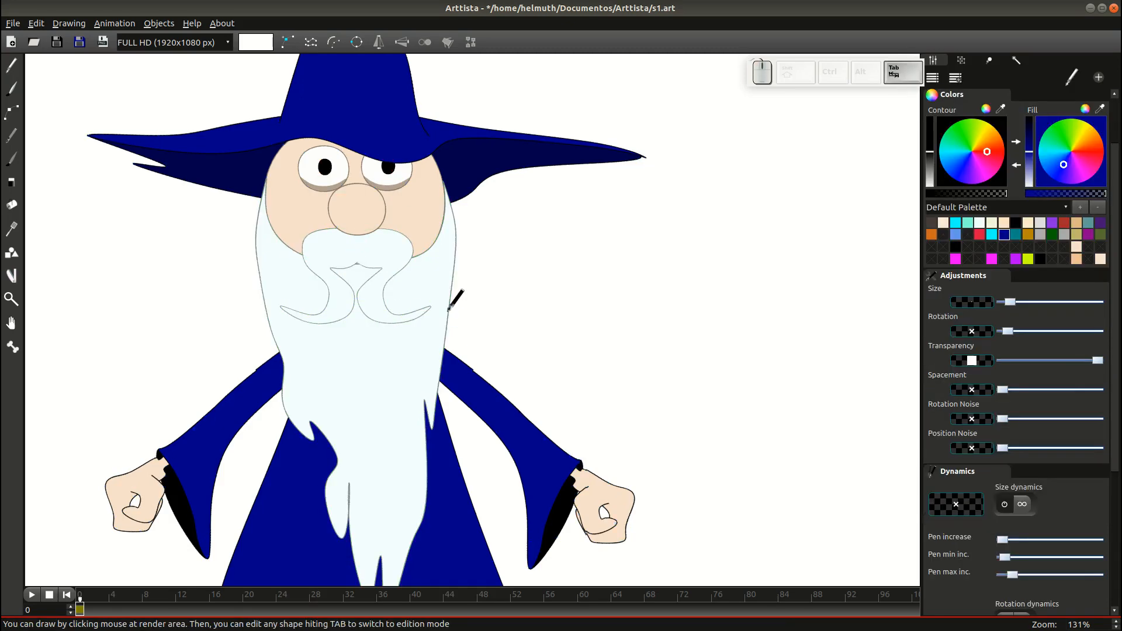
key("ctrl+s")
scroll(458, 312, "down", 4)
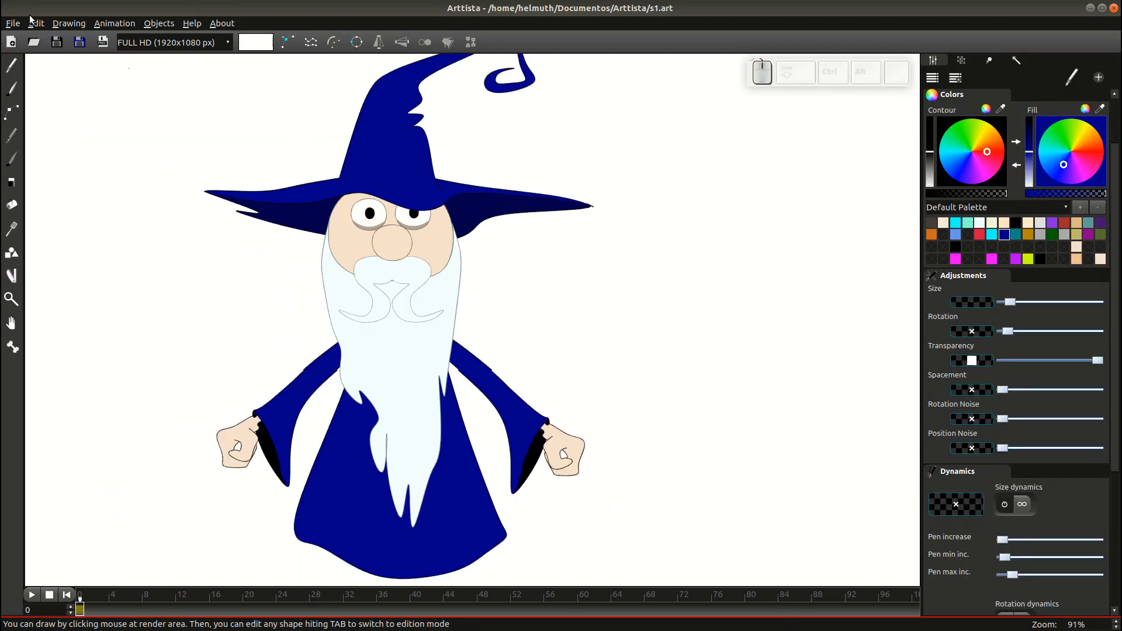
Save the wizard as s2.art through Save As, confirming replacement of the existing file.
left_click(20, 23)
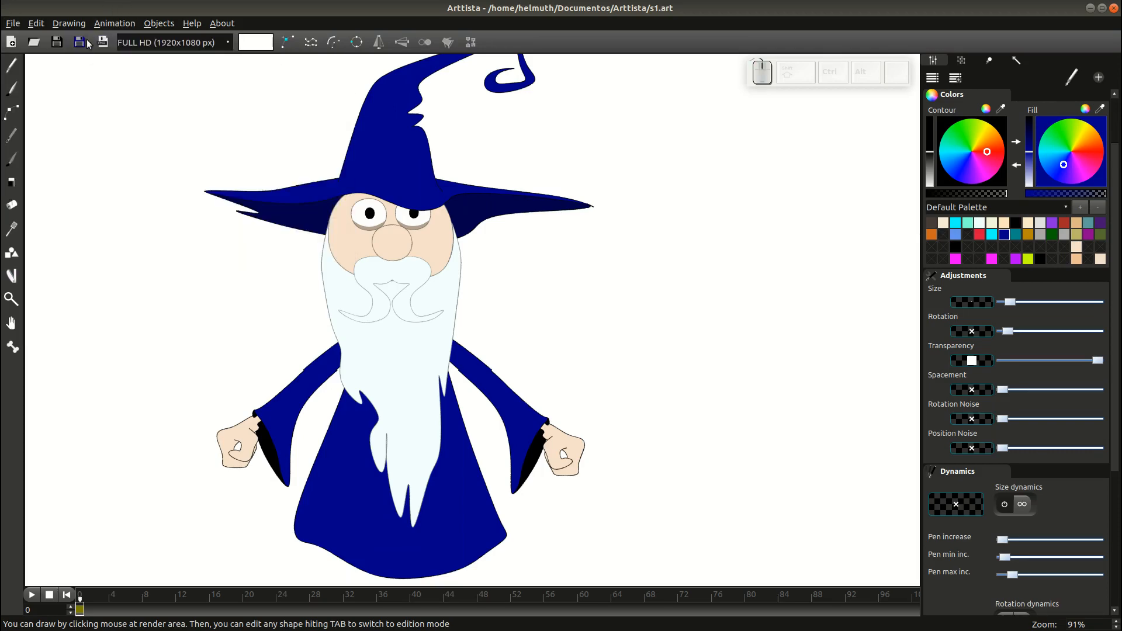
left_click(86, 42)
type("s")
left_click(484, 280)
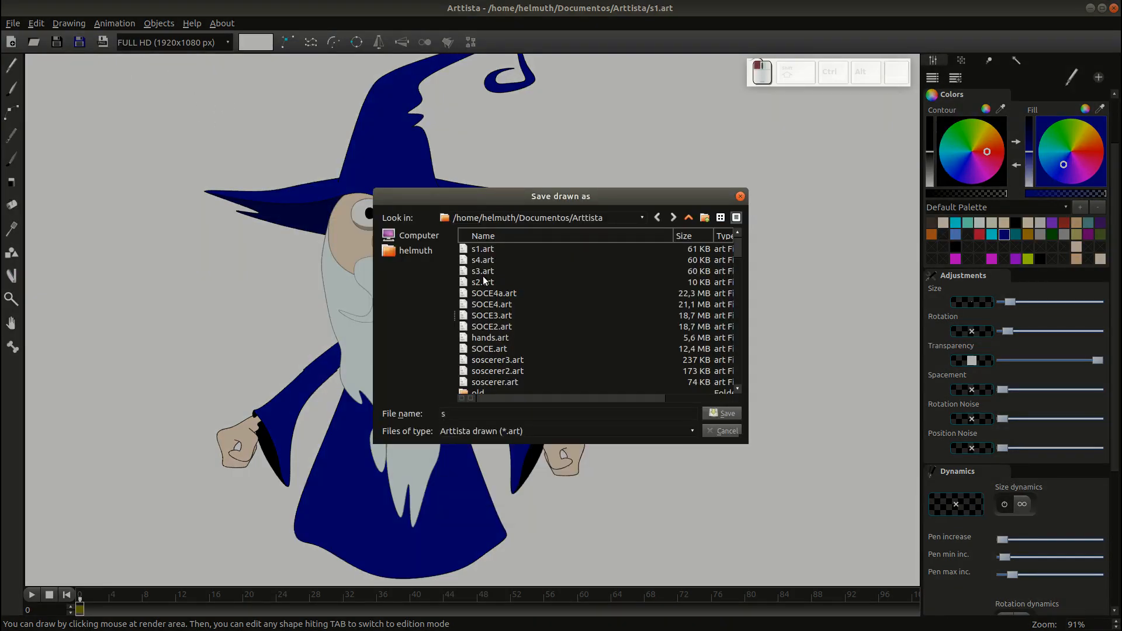
left_click(484, 283)
left_click(724, 414)
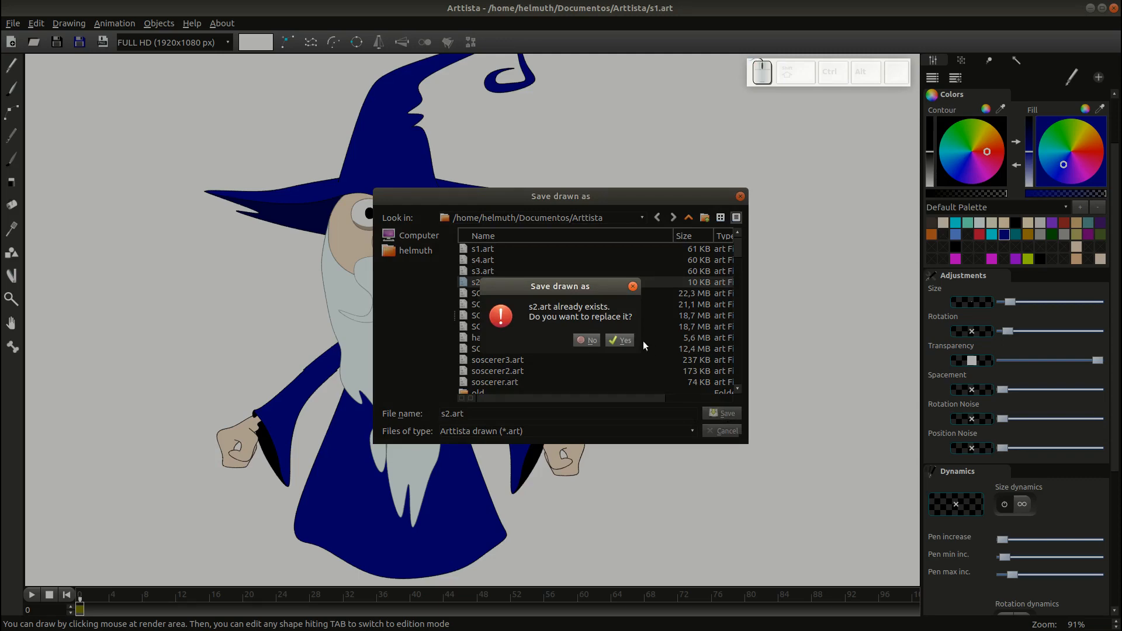
left_click(621, 340)
scroll(637, 328, "down", 2)
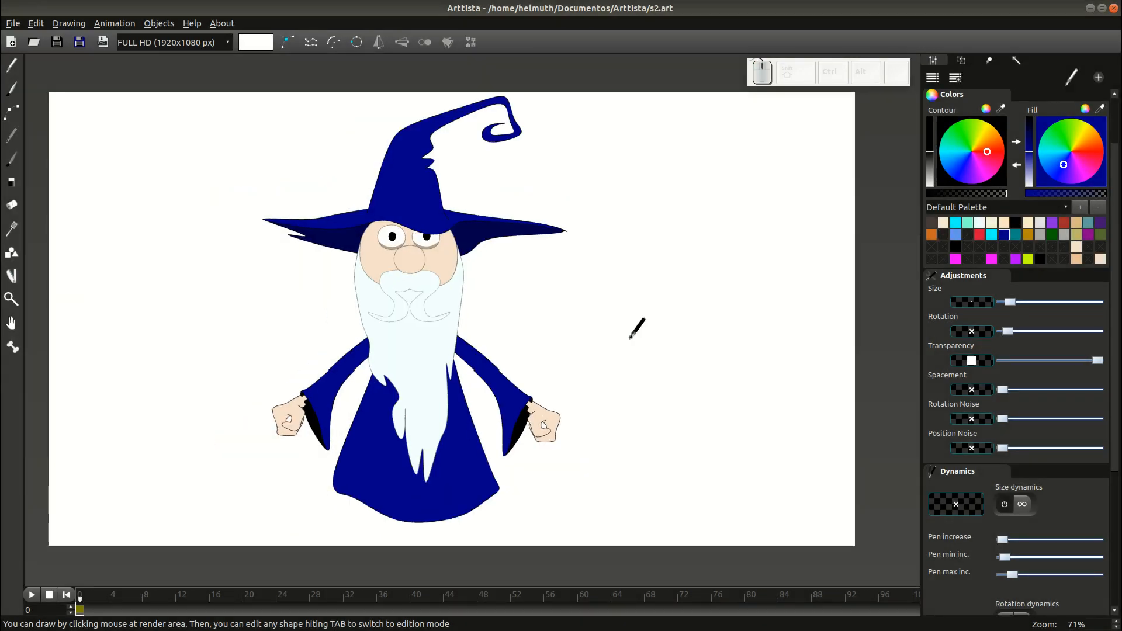